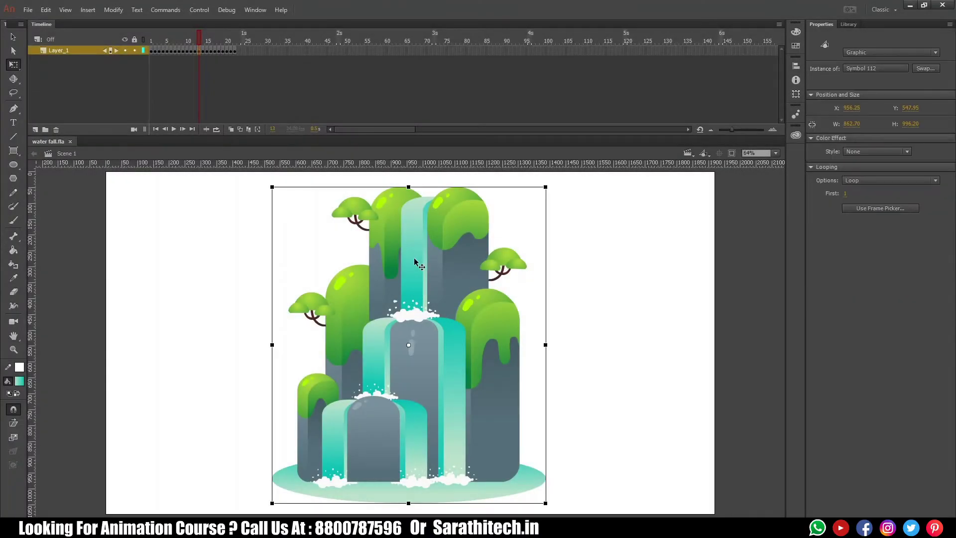
- Drill into Symbol 112 and then Symbol 145 to edit the upper cliff's trees and water strip
double_click(417, 263)
left_click(418, 249)
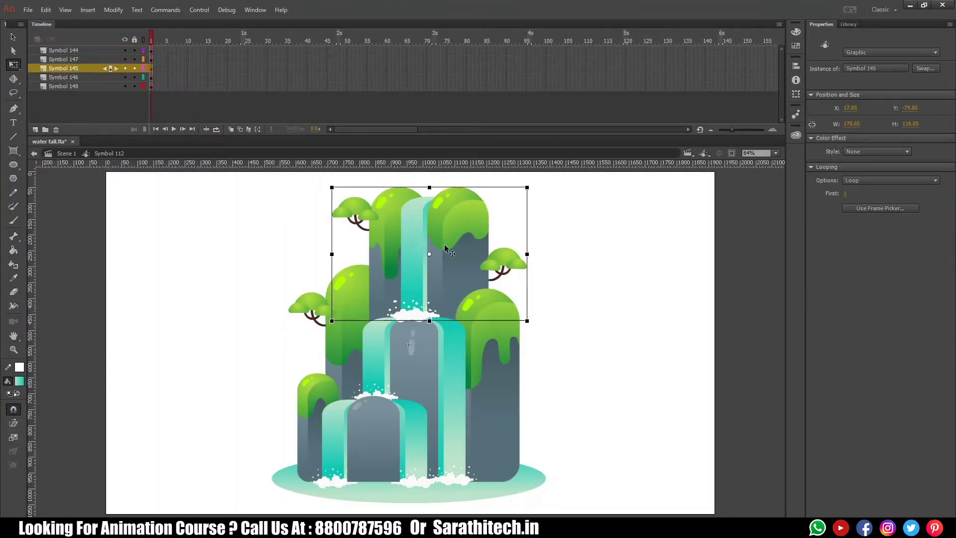
double_click(473, 234)
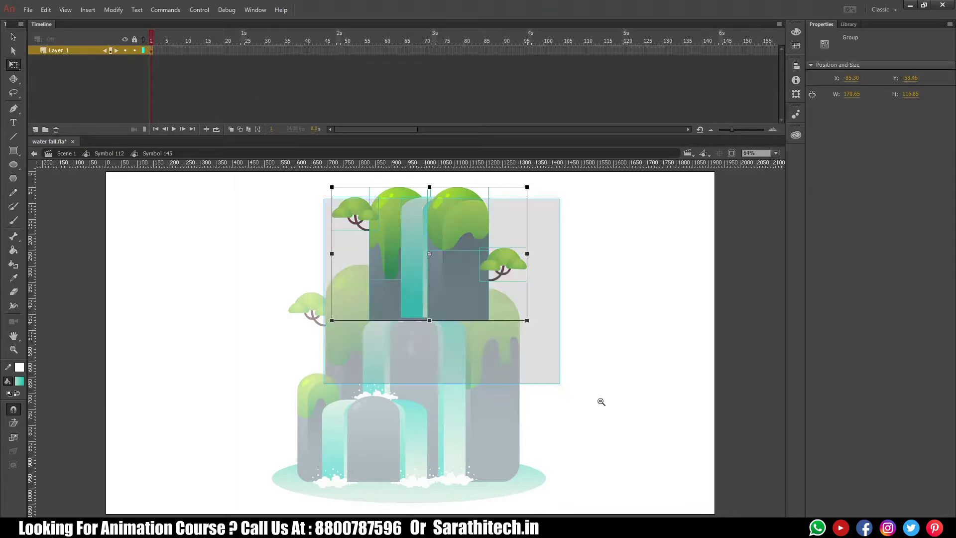
scroll(427, 349, "up", 5)
left_click(367, 288)
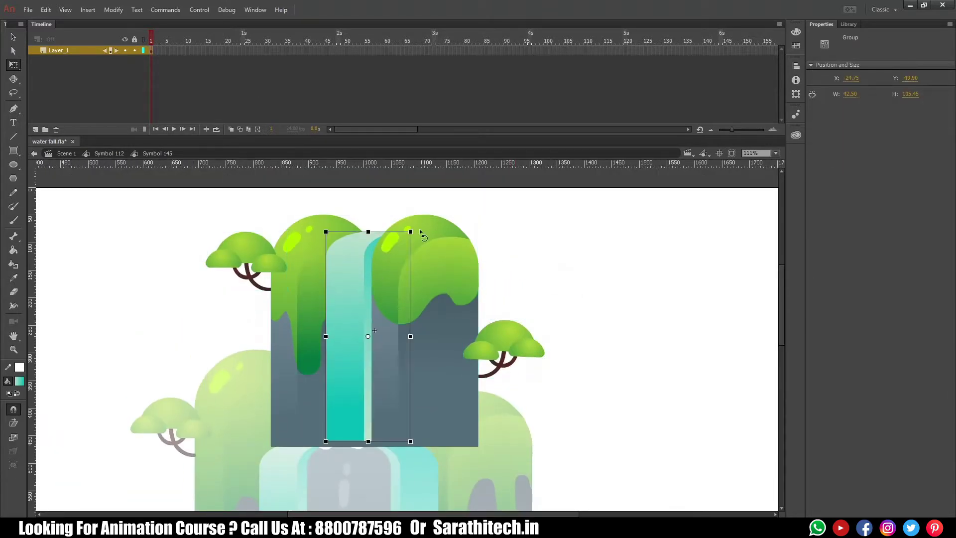
key("ctrl+a")
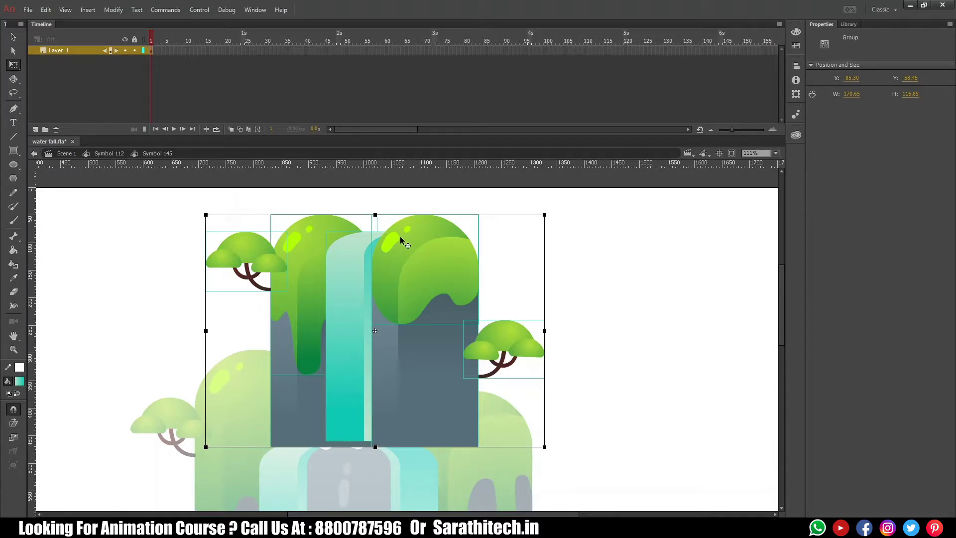
left_click(518, 251)
- Nudge the right rock and tree slightly right and make the left tree and rock a graphic symbol
left_click(456, 276)
left_click(518, 348, "shift")
mouse_move(423, 364)
left_mouse_down()
mouse_move(538, 343)
mouse_move(449, 344)
left_mouse_up()
mouse_move(195, 208)
left_mouse_down()
mouse_move(304, 371)
mouse_move(267, 368)
left_mouse_up()
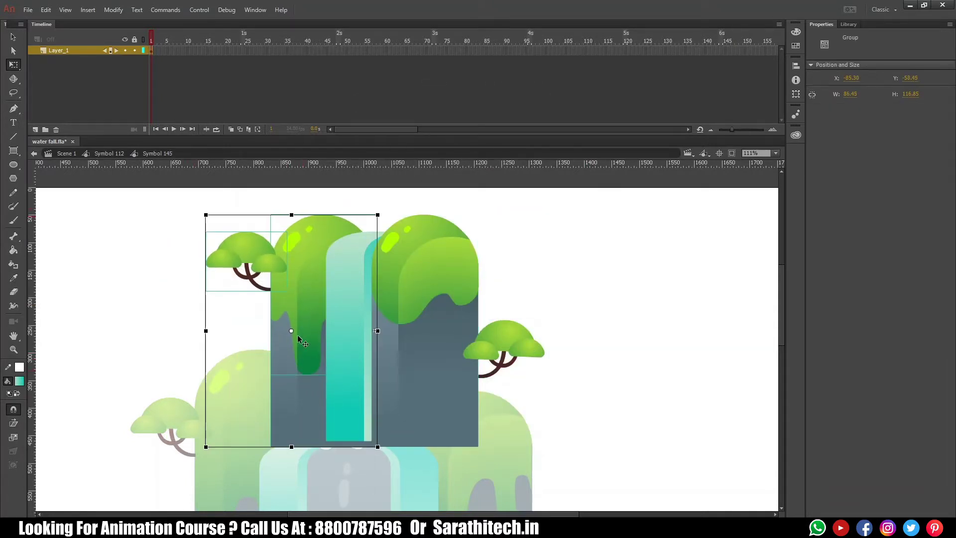
key("F8")
key("Return")
- Distribute the left and right rock-and-tree groups to their own layers
left_click(474, 246, "shift")
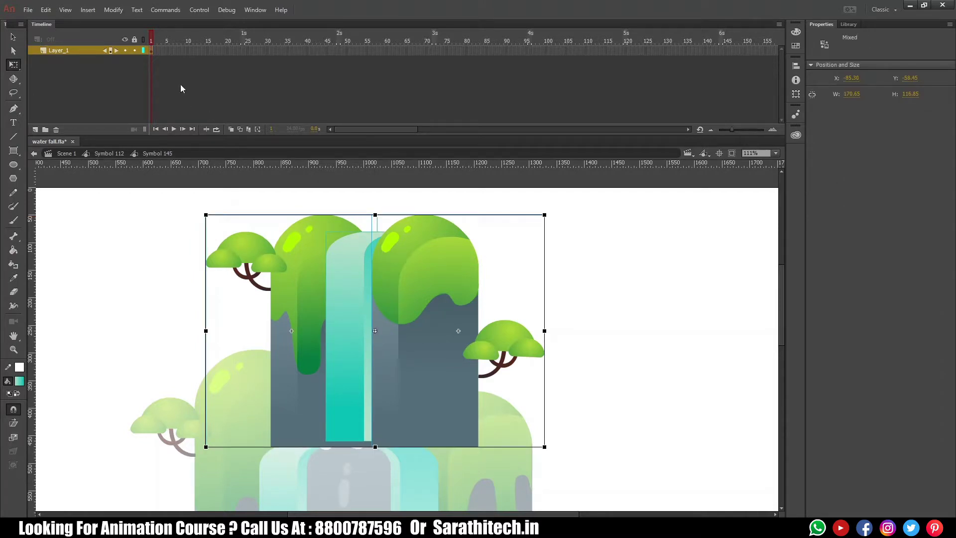
key("ctrl+shift+d")
left_click(99, 51)
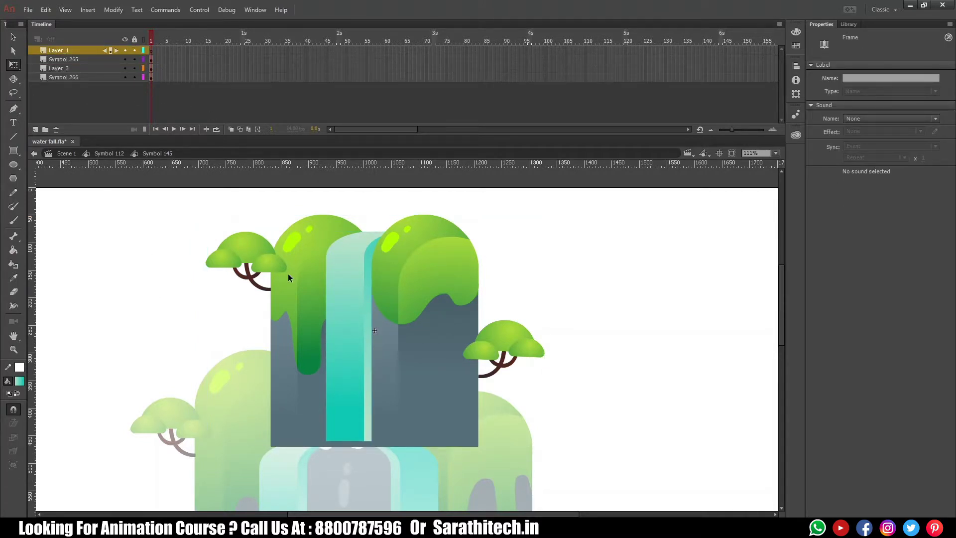
- Break apart the water strip group on Layer_1 and select it for transforming
left_click(368, 260)
key("ctrl+shift+g")
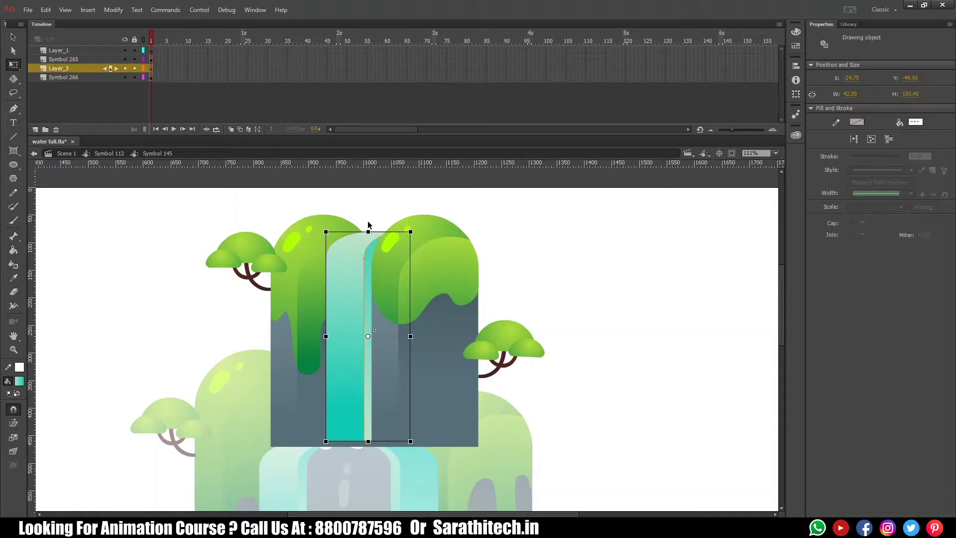
left_click(360, 276)
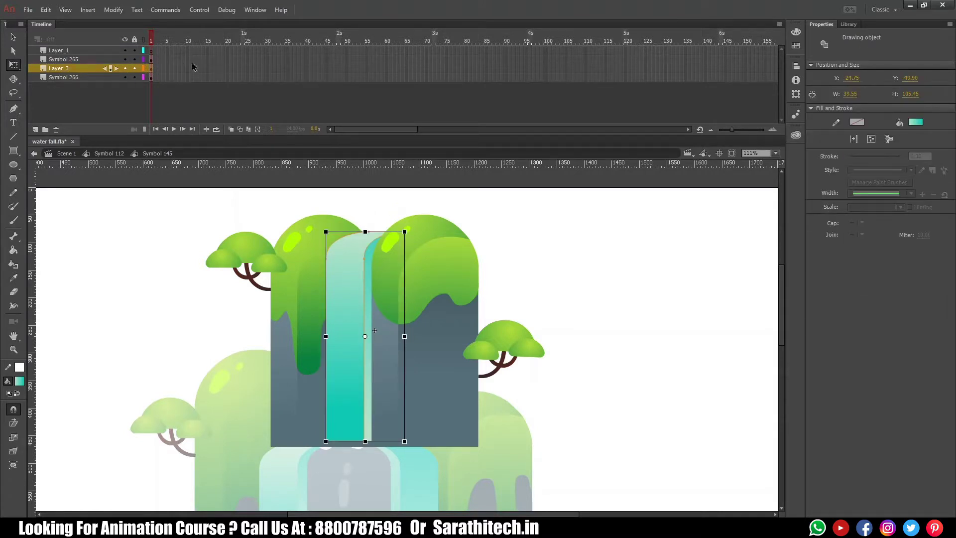
left_click(153, 51)
key("ctrl+a")
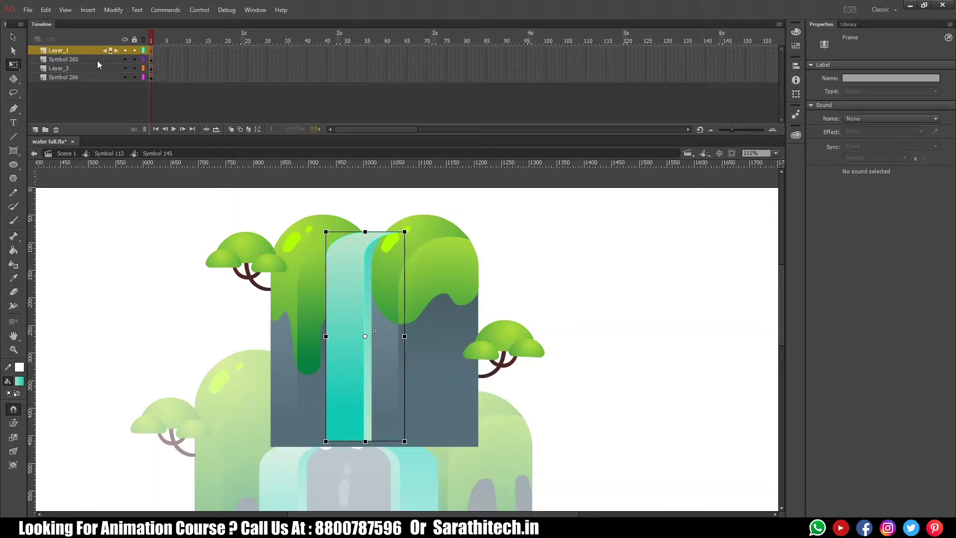
- Move the Symbol 265 layer to the top, extend all layers to frame 30, and lock them
left_click_drag(91, 61, 142, 47)
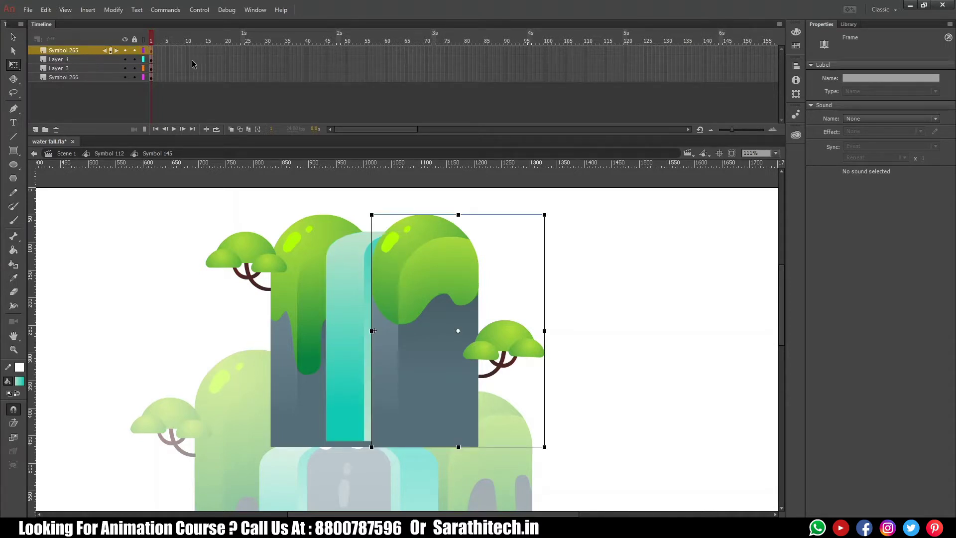
left_click(215, 77)
left_click_drag(265, 50, 264, 91)
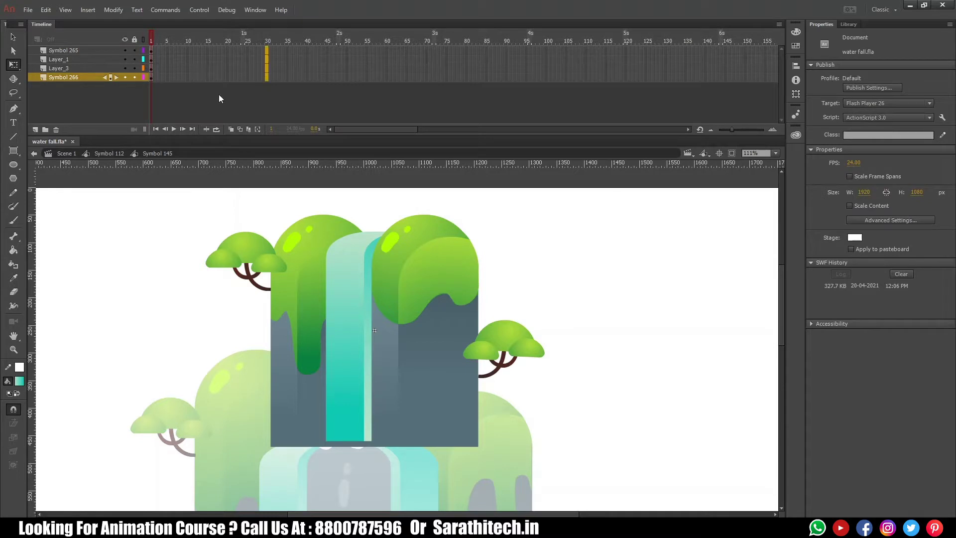
key("F5")
left_click_drag(135, 58, 126, 68)
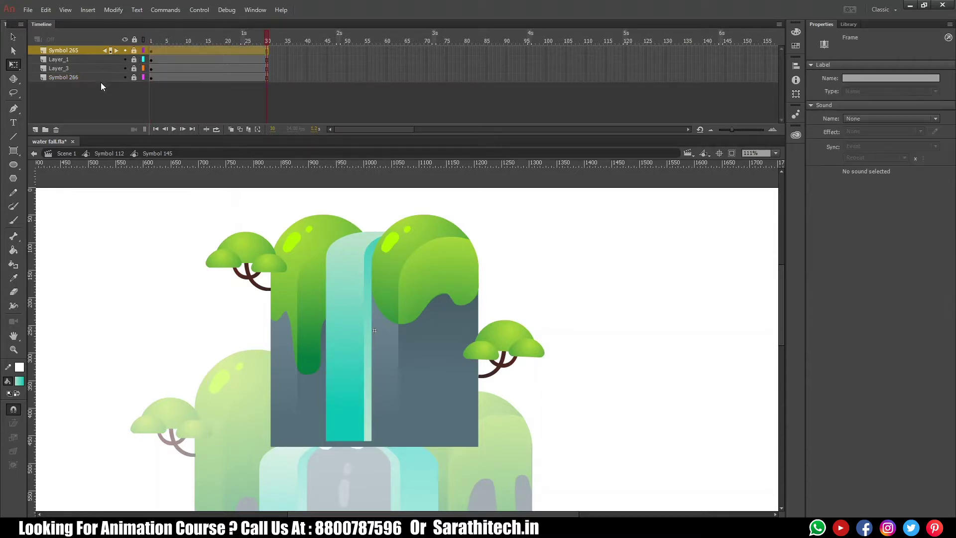
- Add a new Layer_5 beneath Layer_1, relock Layer_1, and zoom out to the whole stage
left_click(35, 129)
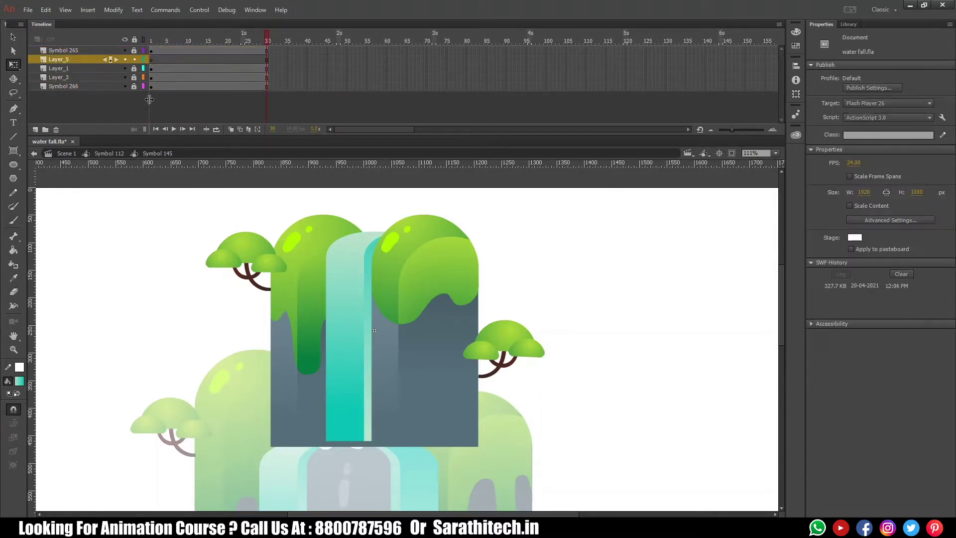
left_click(151, 59)
left_click(134, 68)
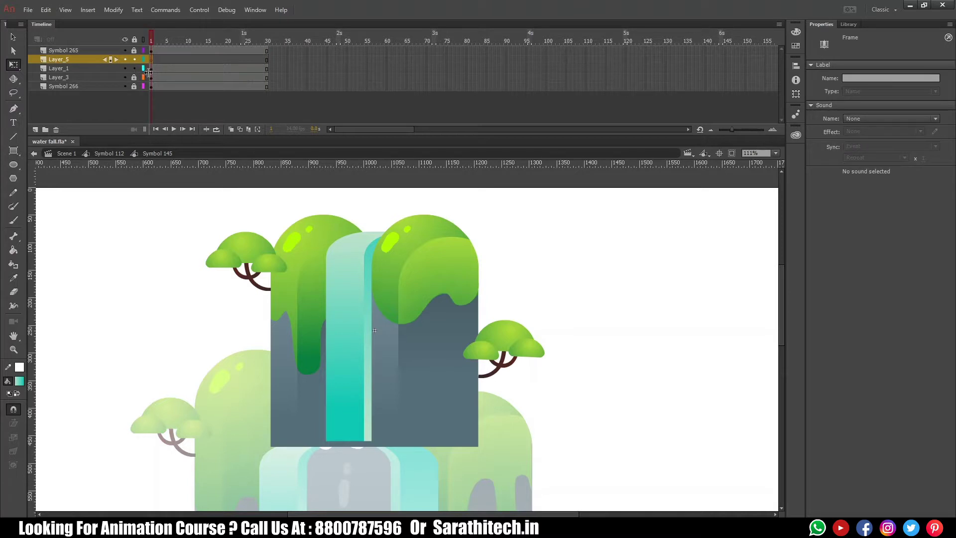
left_click(152, 70)
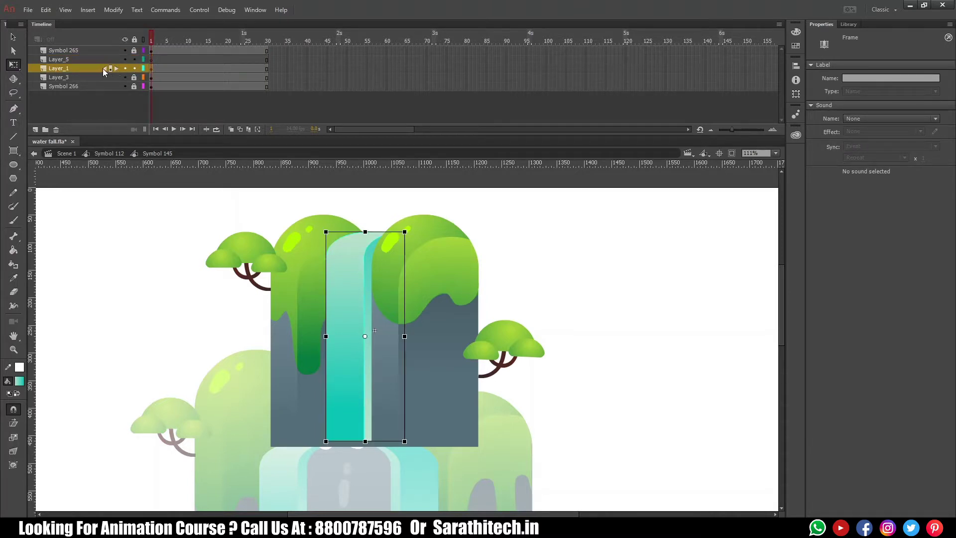
left_click_drag(102, 68, 95, 58)
left_click(152, 68)
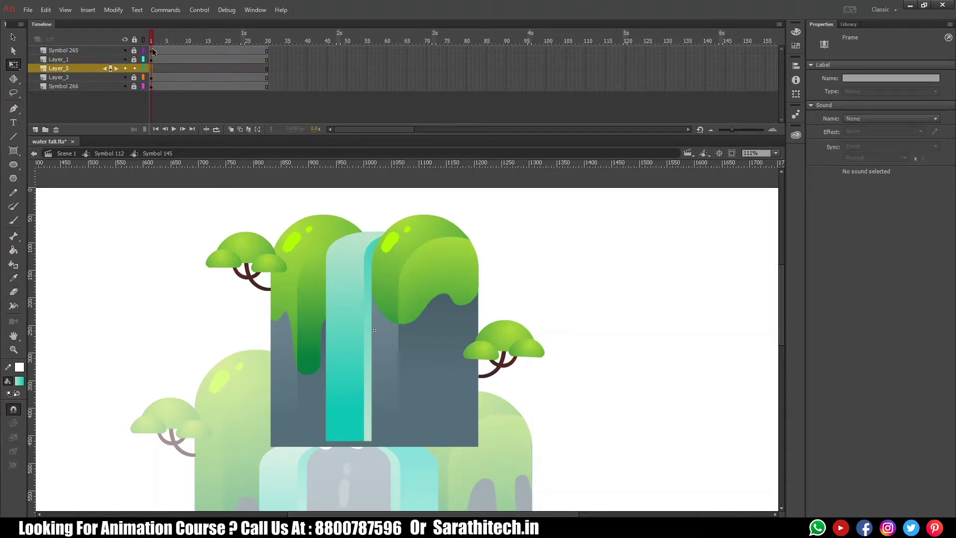
key("z")
left_click(418, 313, "alt")
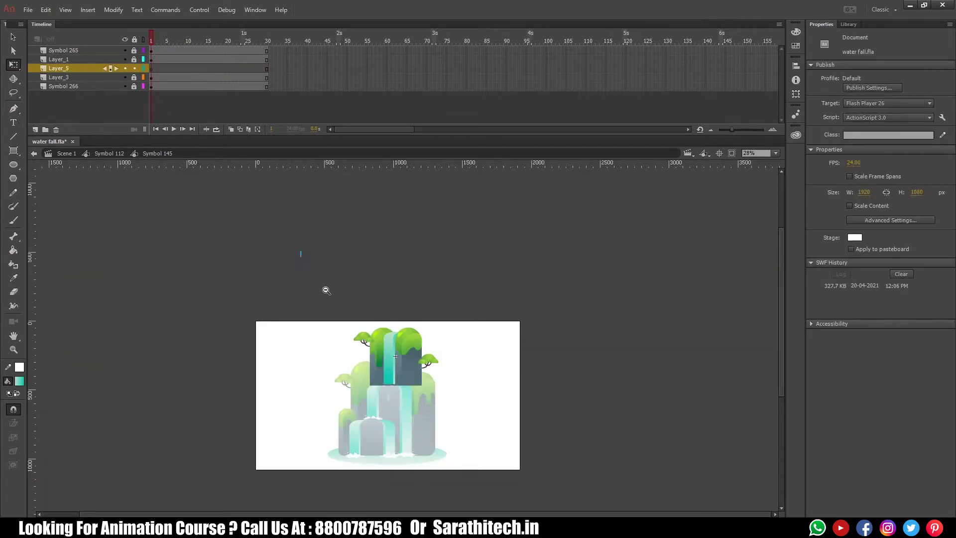
- Draw a long horizontal white line across the water area with the Line tool
left_click(378, 348)
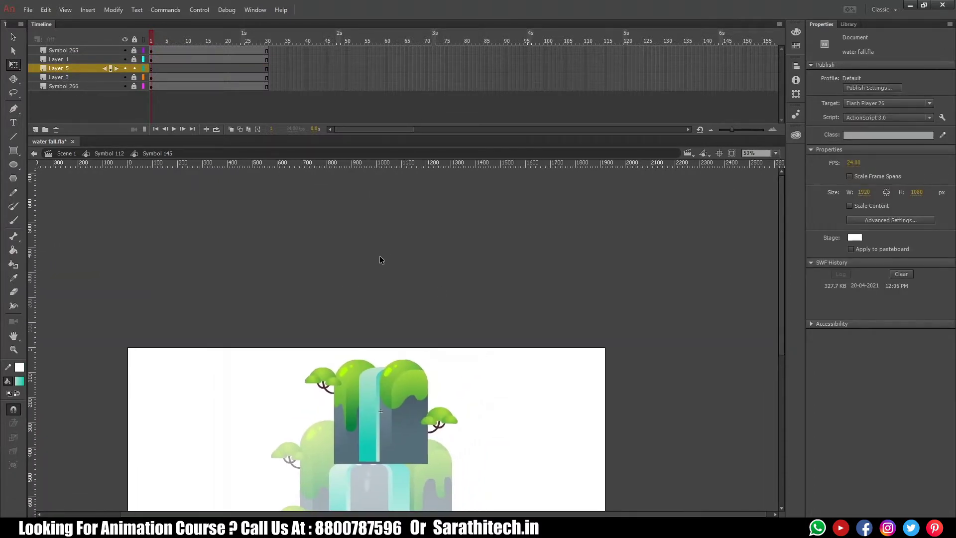
key("n")
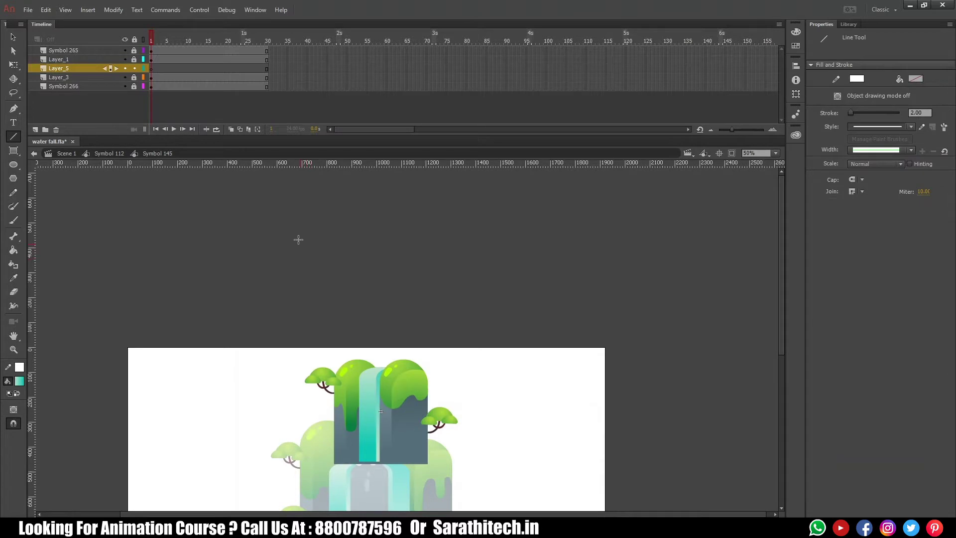
key("r")
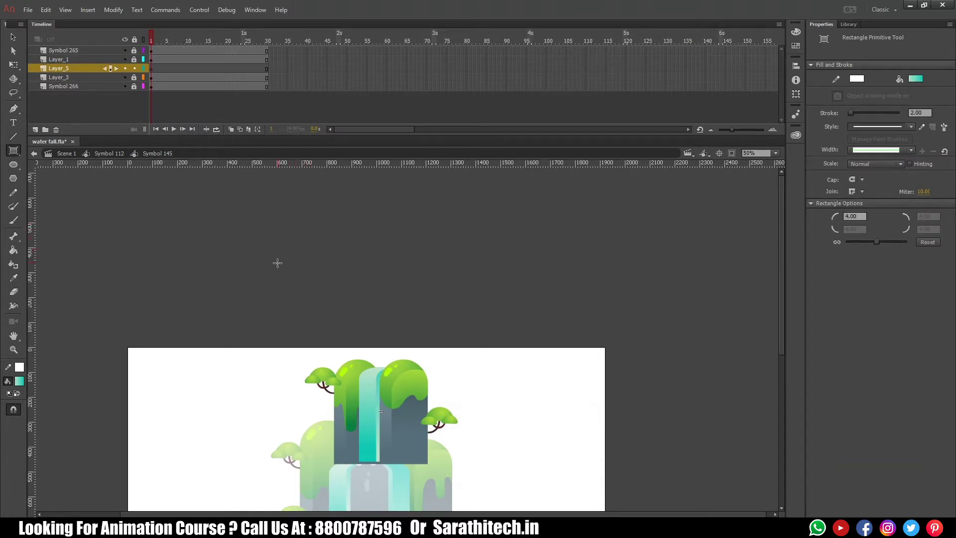
key("n")
left_click_drag(273, 263, 495, 264)
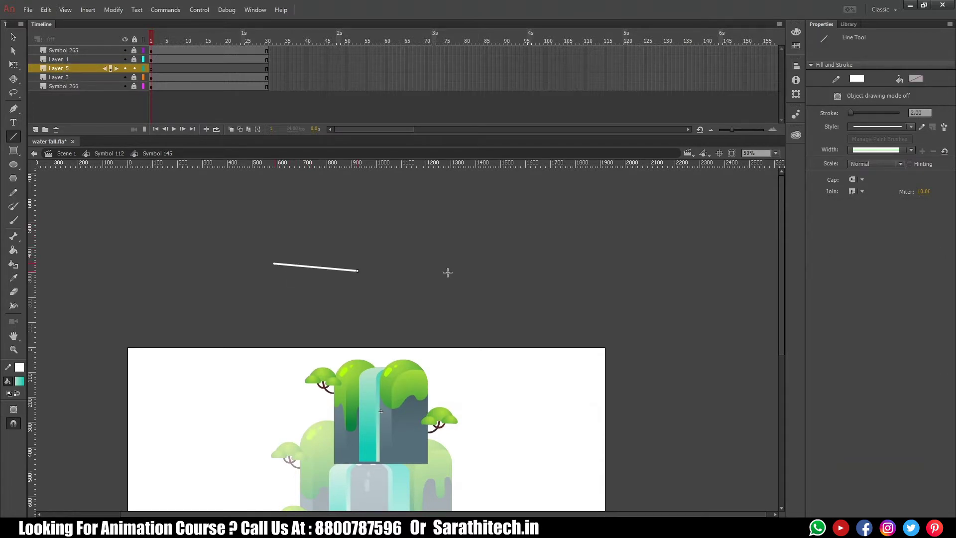
left_click_drag(370, 260, 366, 245)
key("ctrl+z")
left_click_drag(254, 238, 504, 319)
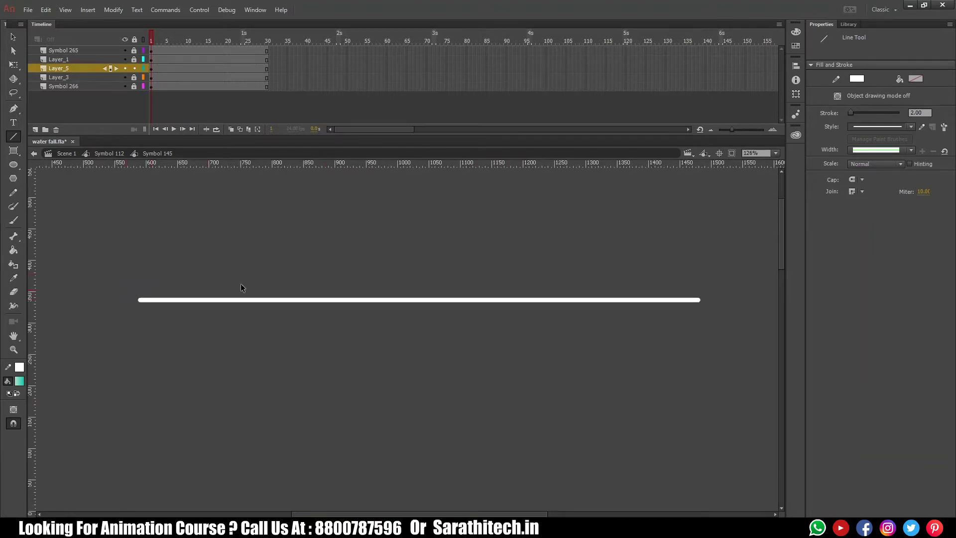
- Bend the line's segments up into arcs and down into small dips to form waves
left_click(235, 299, "ctrl")
left_click(374, 299, "ctrl+shift")
left_click(503, 299, "ctrl+shift")
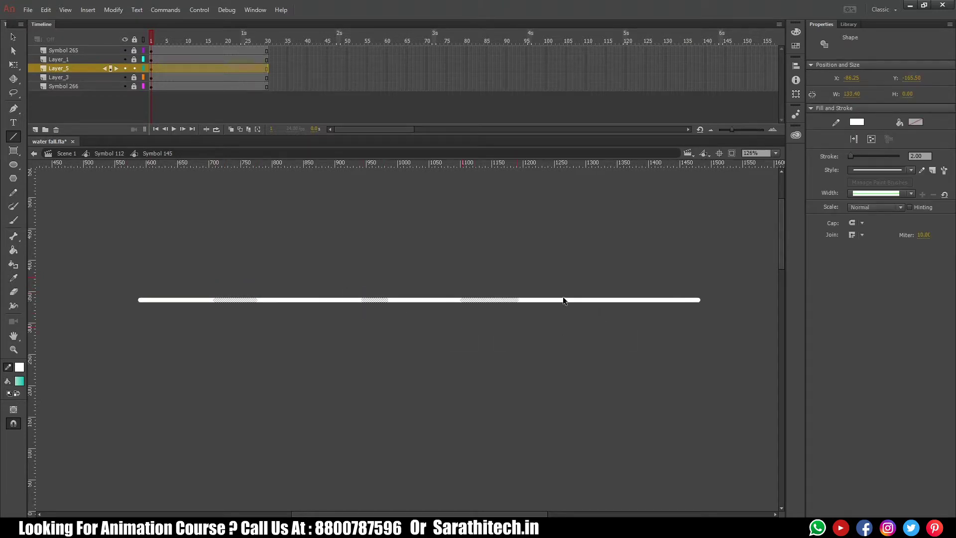
left_click_drag(606, 300, 611, 286)
left_click_drag(534, 300, 537, 291)
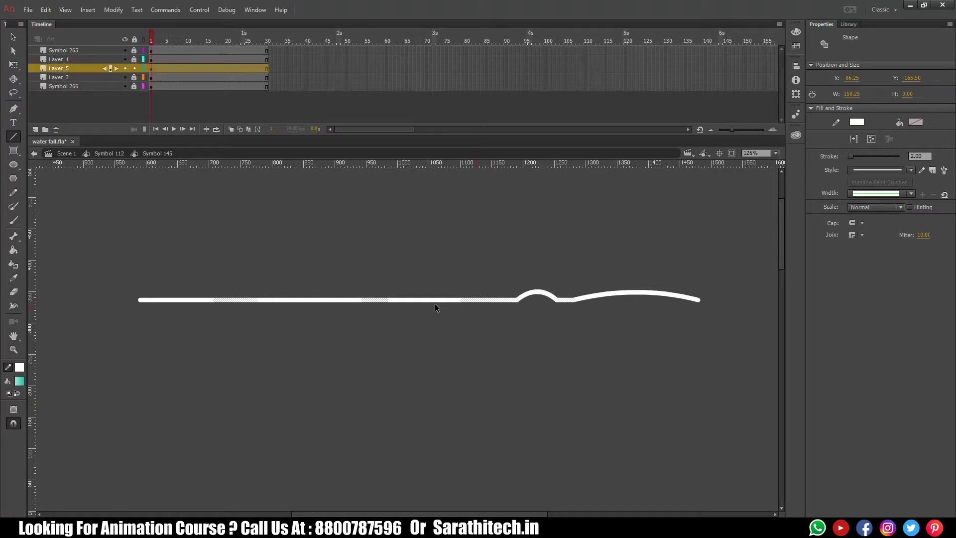
left_click_drag(424, 298, 424, 289)
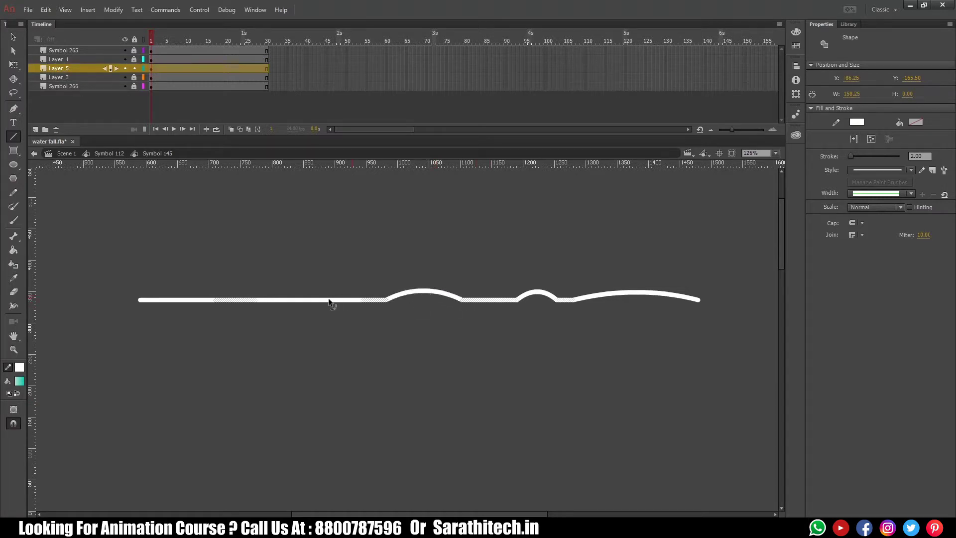
left_click_drag(305, 300, 310, 291)
mouse_move(194, 301)
left_mouse_down()
mouse_move(193, 291)
mouse_move(235, 307)
left_mouse_up()
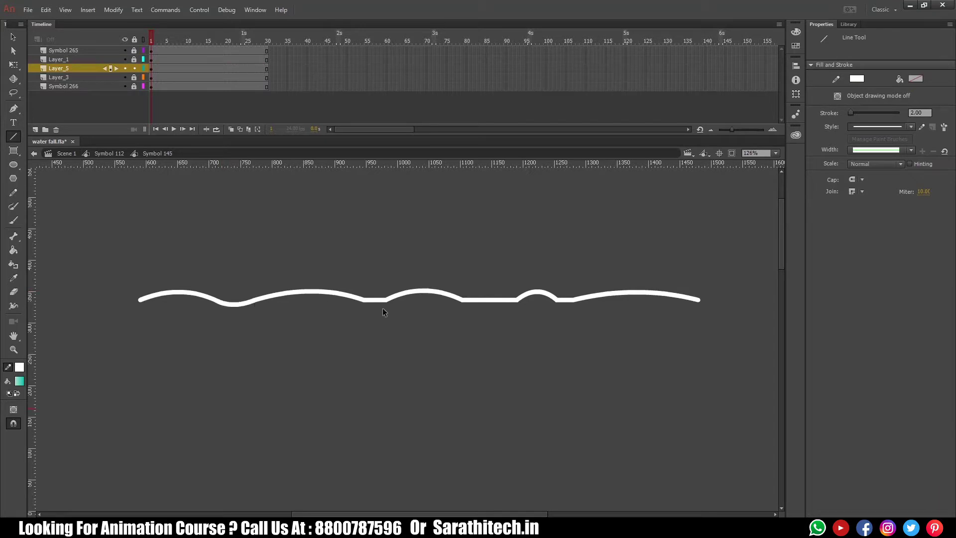
left_click_drag(377, 301, 377, 306)
left_click_drag(566, 300, 566, 307)
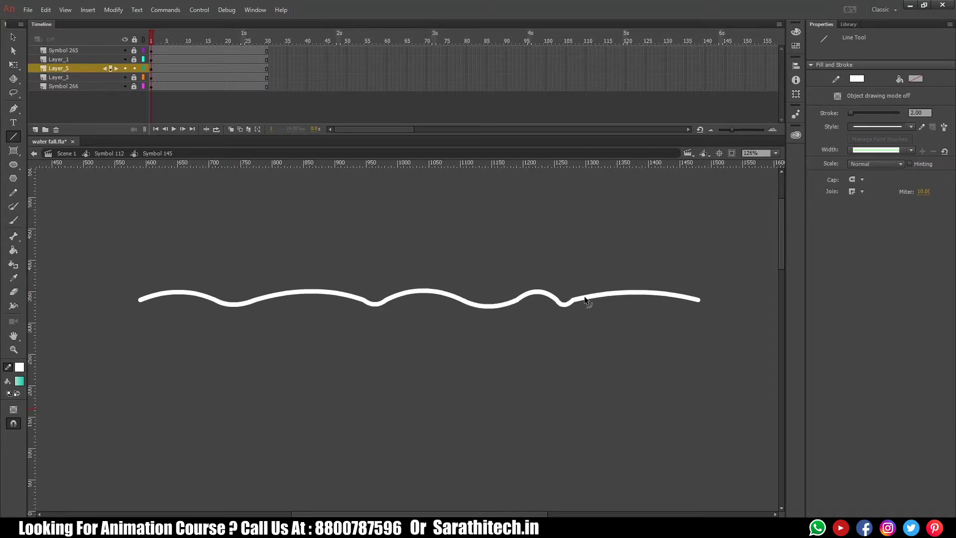
- Select the entire wavy line
left_click(586, 299)
double_click(583, 298)
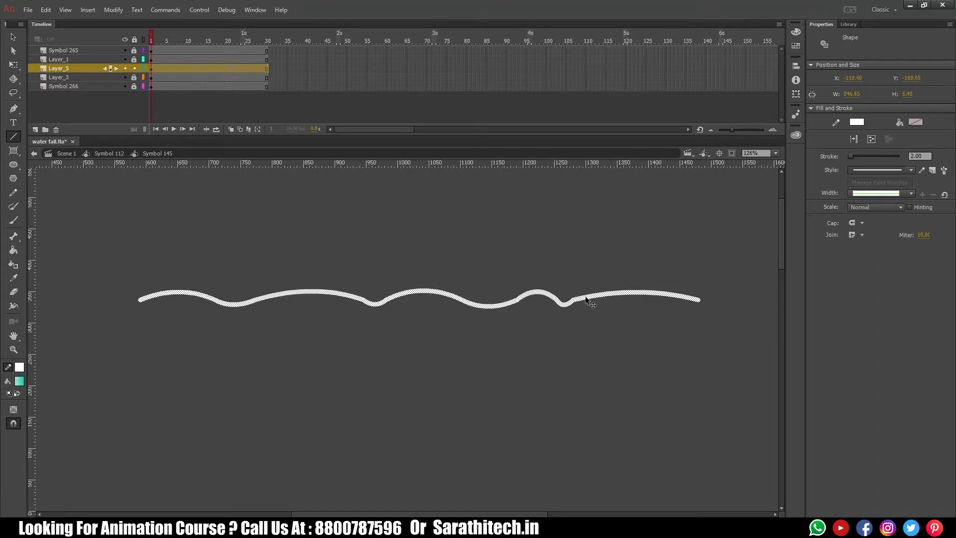
left_click(563, 258)
left_click(347, 298)
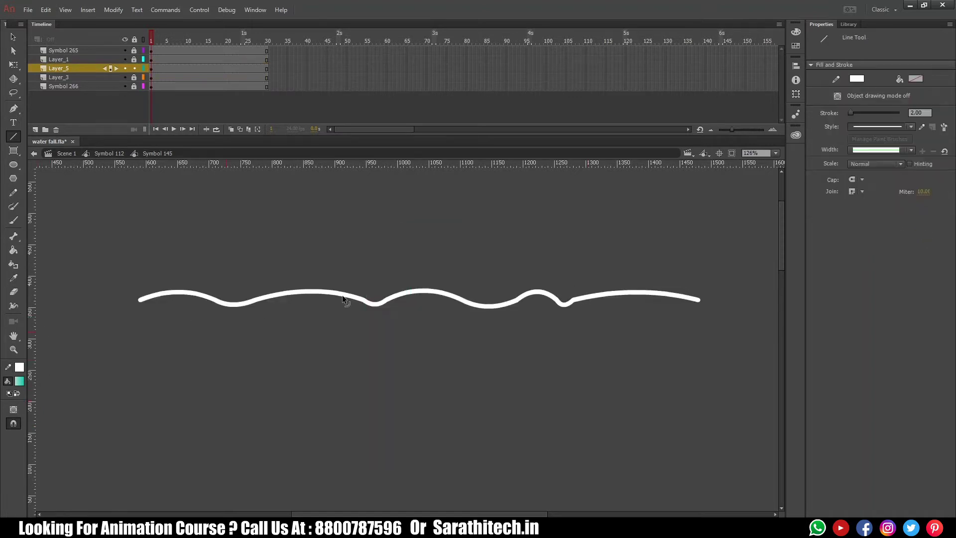
double_click(347, 297)
- Smooth the wavy line three times
key("v")
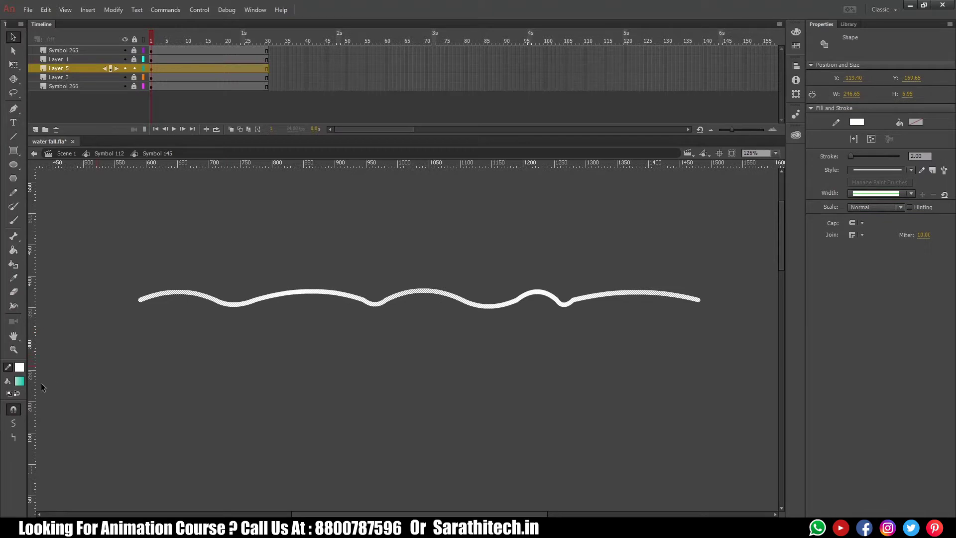
left_click(15, 424)
left_click(15, 424)
left_click(383, 316)
left_click(414, 293)
- Zoom out, select the wavy line, and paste a copy in place nudged slightly down
key("ctrl+minus")
left_click_drag(429, 376, 420, 327)
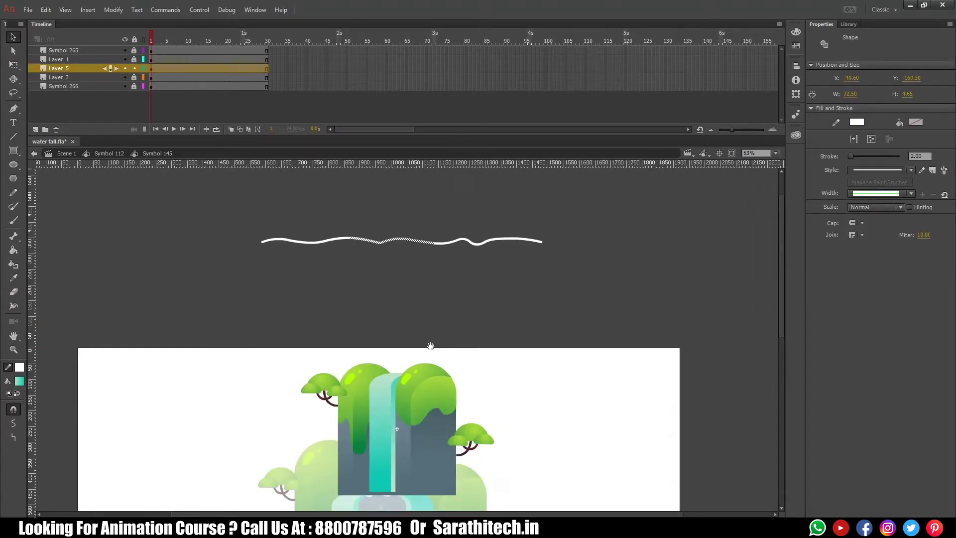
left_click_drag(223, 206, 612, 293)
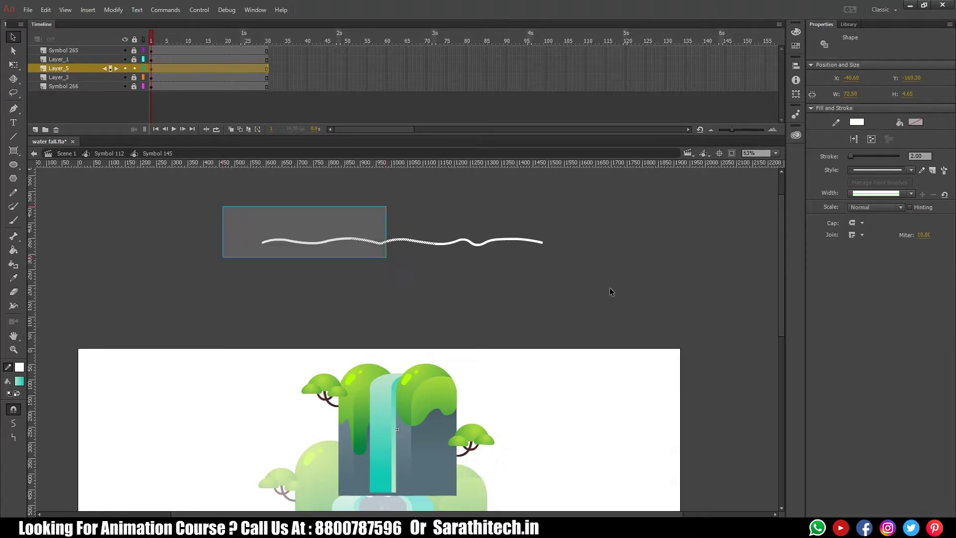
key("ctrl+c")
key("ctrl+shift+v")
key("Down")
key("Down")
key("Down")
key("Down")
key("Down")
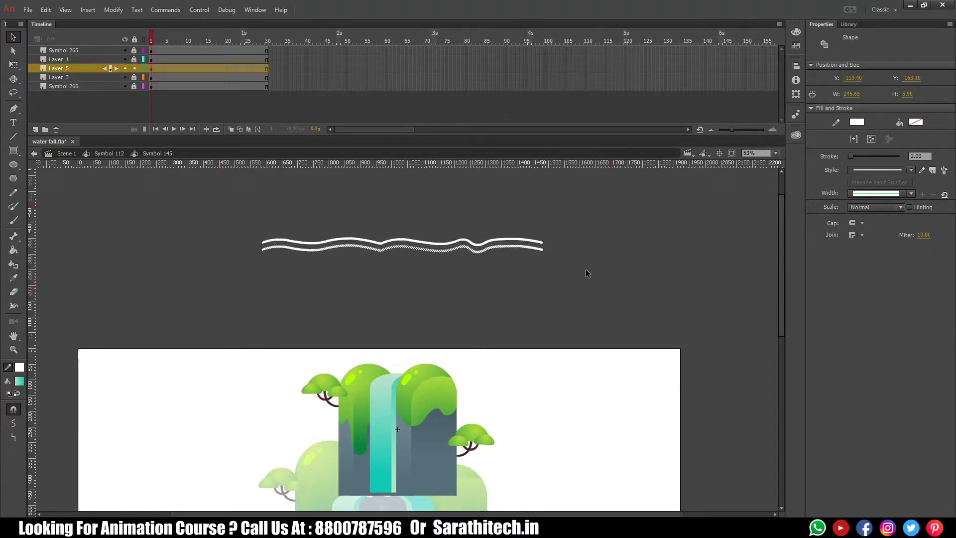
- Add four more pasted-in-place copies, each nudged lower, to build the stack
key("Down")
key("Down")
key("Down")
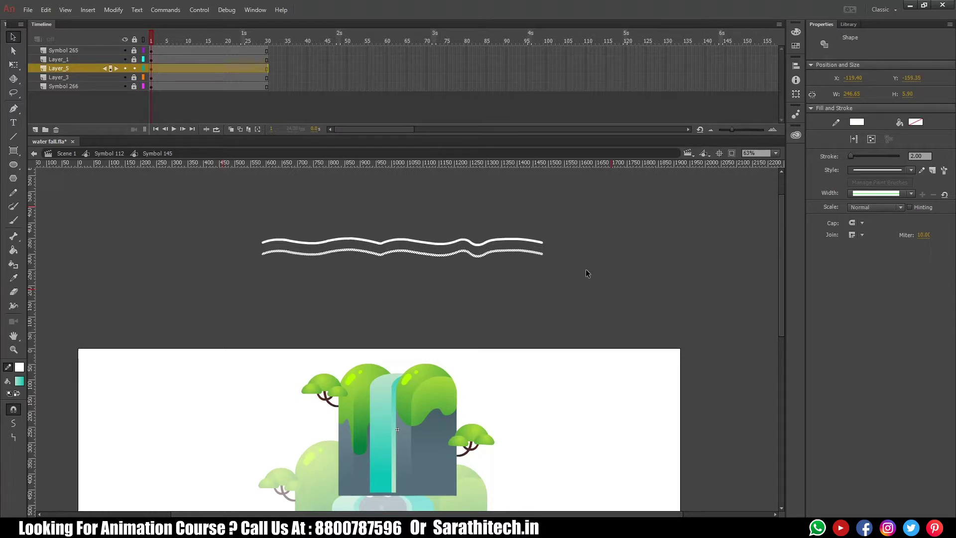
key("ctrl+c")
key("ctrl+shift+v")
key("Down")
key("Down")
key("Down")
key("Down")
key("Down")
key("Down")
key("Down")
key("ctrl+c")
key("ctrl+shift+v")
key("Down")
key("Down")
key("Down")
key("Down")
key("Down")
key("Down")
key("Down")
key("Down")
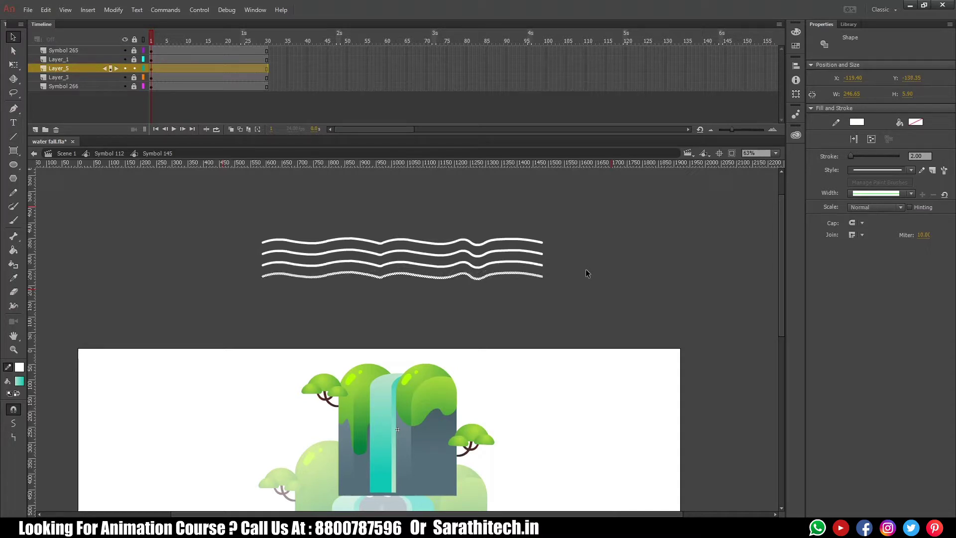
key("ctrl+c")
key("ctrl+shift+v")
key("Down")
key("Down")
key("Down")
key("Down")
key("Down")
key("Down")
key("Down")
key("Down")
key("ctrl+c")
key("ctrl+shift+v")
key("Down")
key("Down")
key("Down")
key("Down")
key("Down")
key("Down")
key("Down")
key("Down")
key("Down")
key("Down")
key("Down")
key("Down")
key("Down")
key("Down")
key("Down")
key("Down")
key("Down")
key("Down")
key("Down")
key("Down")
key("Down")
key("Down")
key("Down")
key("Down")
key("Down")
key("Down")
key("Down")
key("Down")
key("Down")
key("Down")
key("Down")
key("Down")
key("Down")
key("Down")
key("Down")
- Nudge the bottom line down and the top line up, then select all the wavy lines
key("Down")
key("Down")
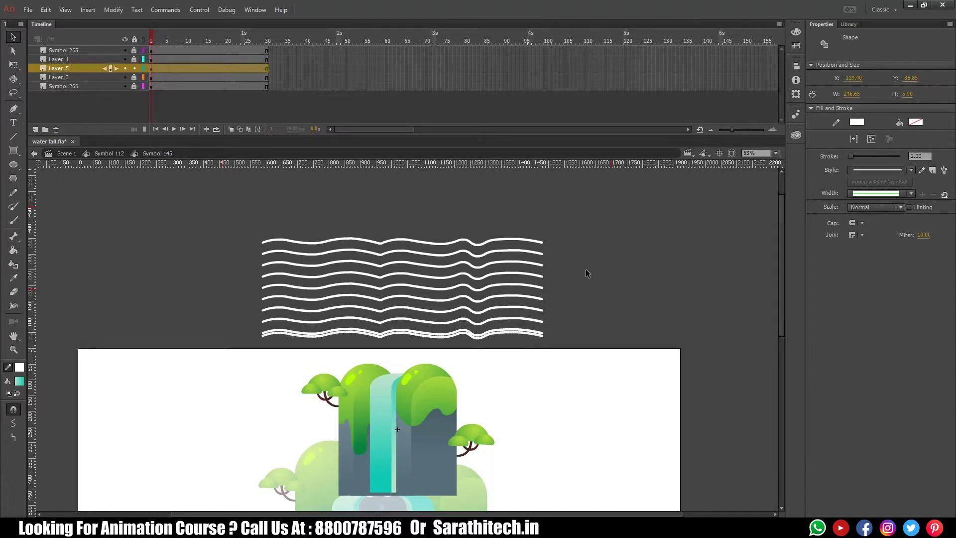
key("Down")
key("Down")
key("Down")
key("Down")
key("Down")
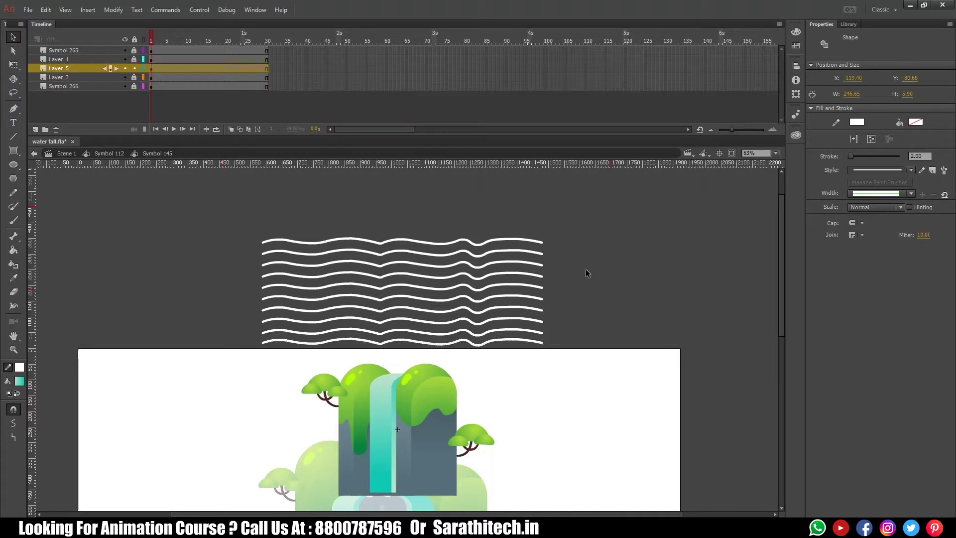
key("Down")
key("Down")
key("Down")
key("Down")
key("Down")
key("Down")
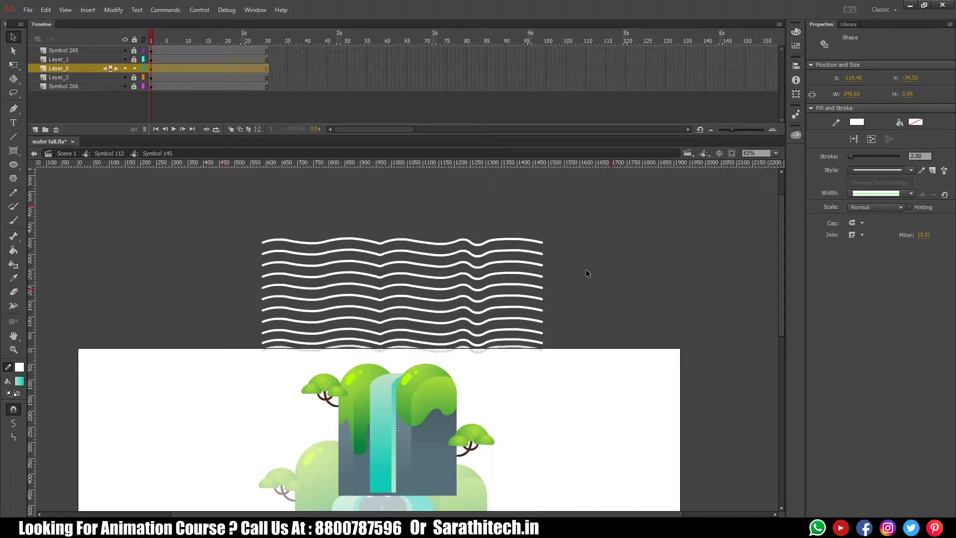
key("Down")
key("Down")
key("Down")
key("Down")
key("Down")
key("Down")
key("Down")
key("Down")
left_click(380, 241)
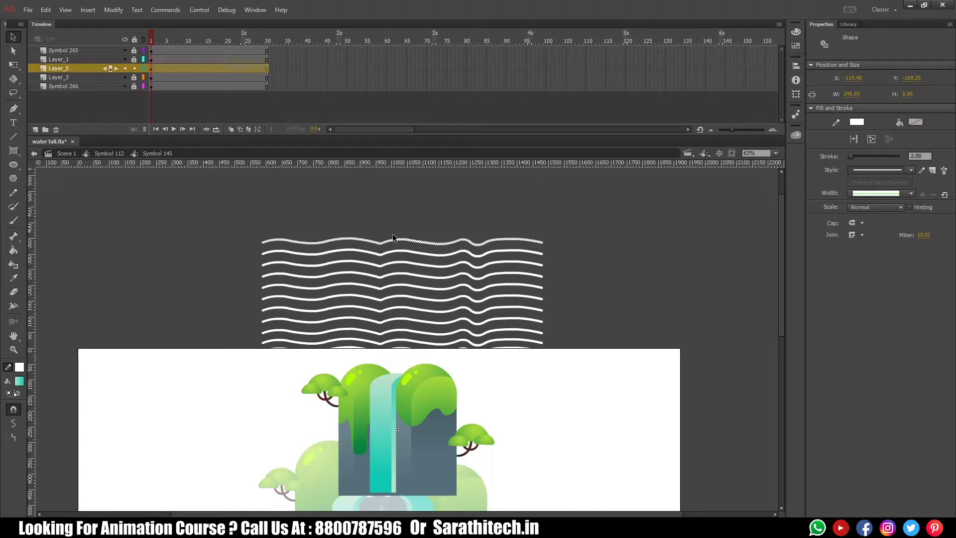
key("Up")
key("Up")
key("Up")
key("Up")
key("Up")
key("Up")
key("Up")
key("Up")
key("Up")
key("Up")
key("Up")
key("Up")
key("Up")
key("Up")
key("Up")
key("Up")
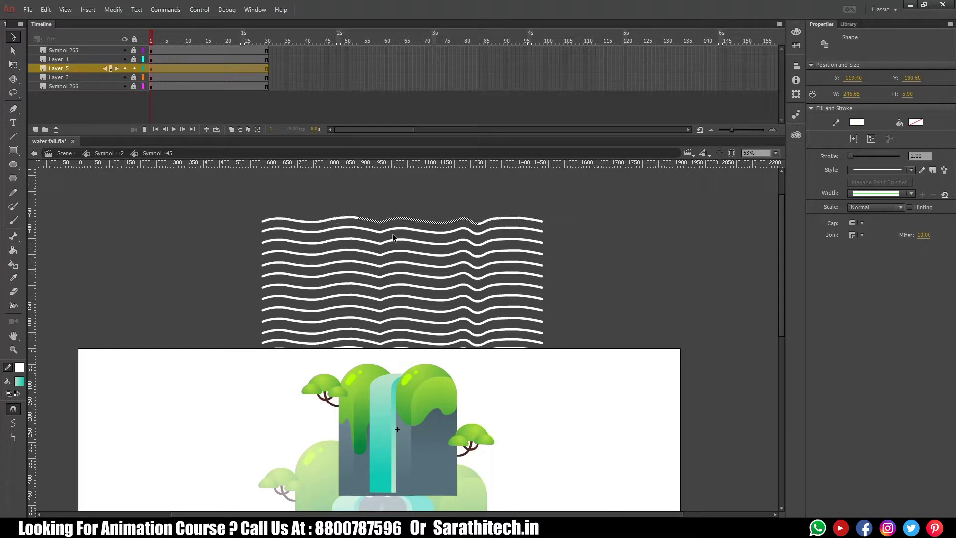
key("Up")
key("Up")
key("Up")
key("Up")
key("Up")
key("Up")
key("Up")
key("Up")
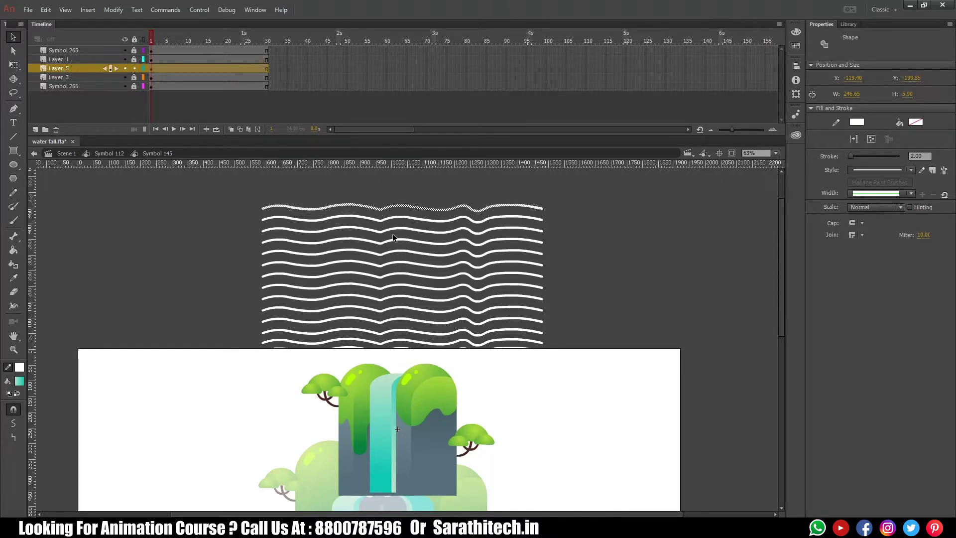
left_click(155, 69)
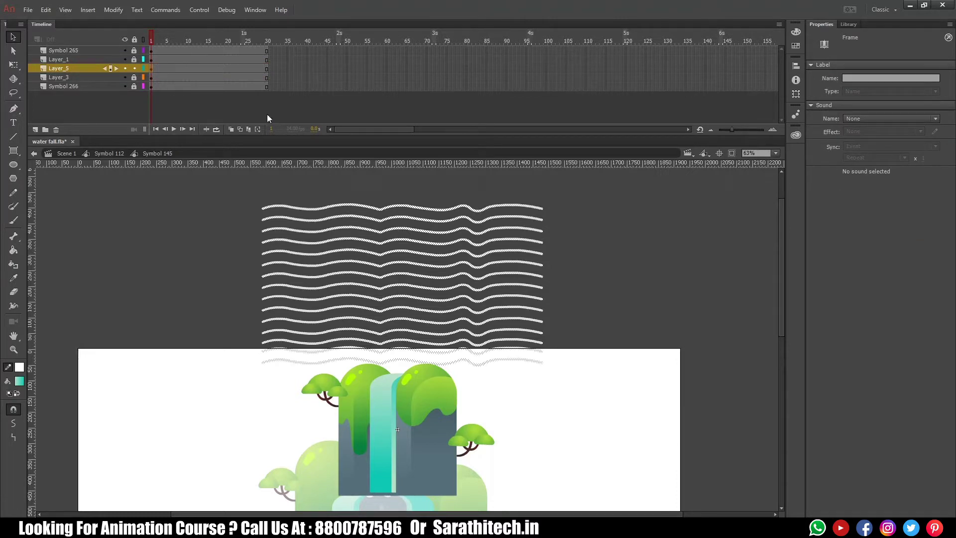
- Convert the wave stack into graphic Symbol 267 with an Alpha colour effect of 34%
key("F8")
key("Return")
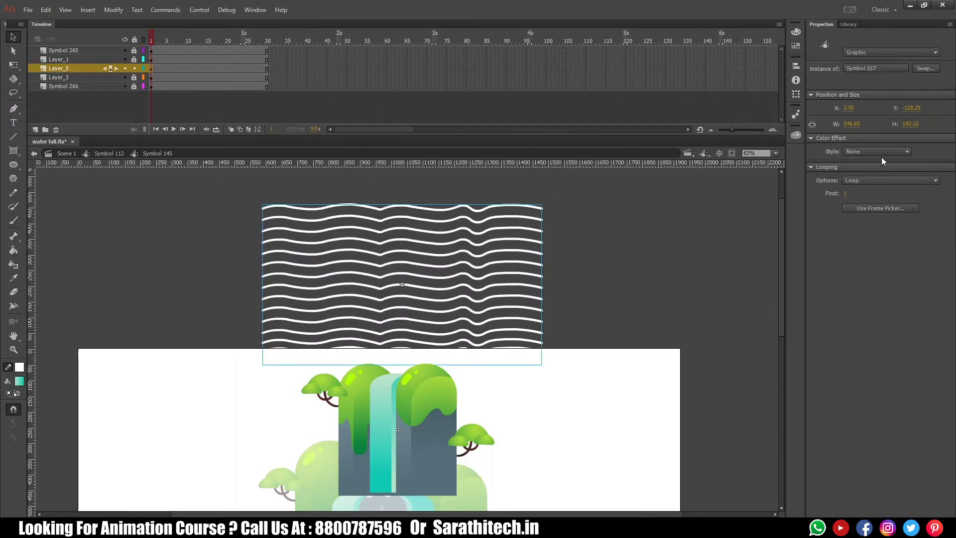
left_click(868, 152)
left_click(869, 207)
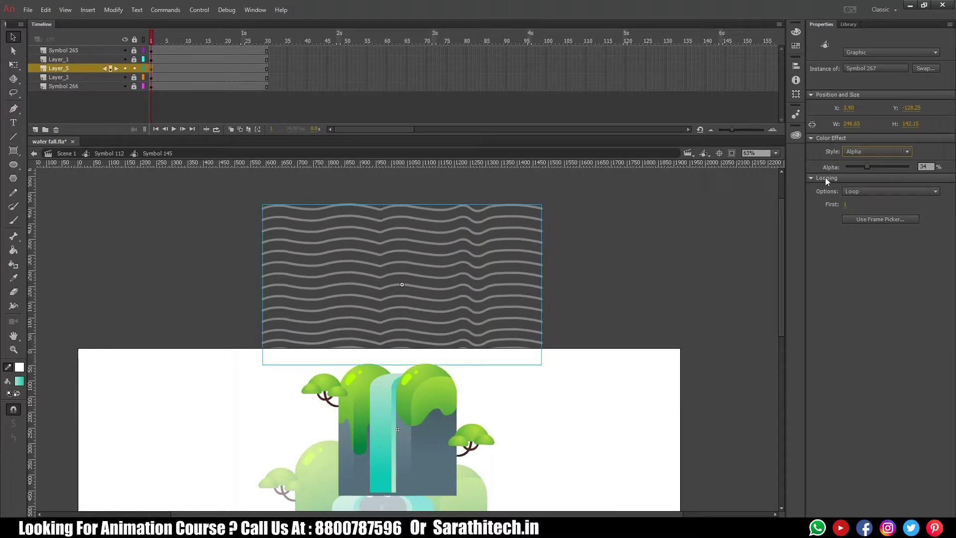
left_click(473, 199)
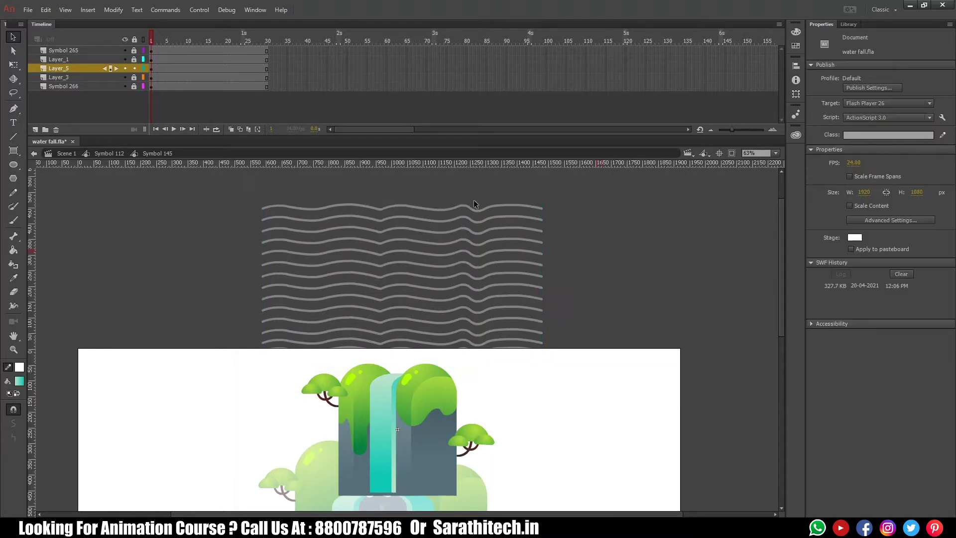
left_click(484, 214)
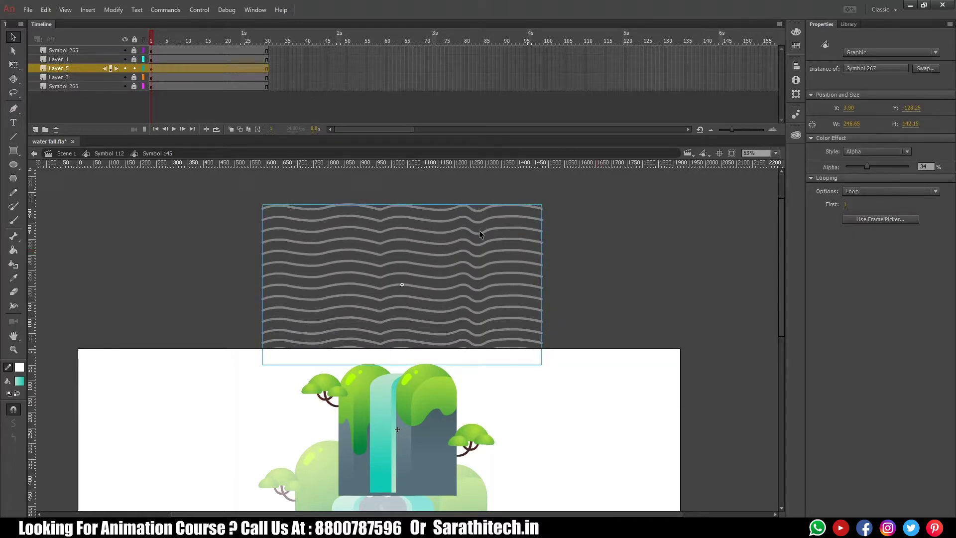
scroll(547, 343, "down", 1)
scroll(596, 424, "up", 2)
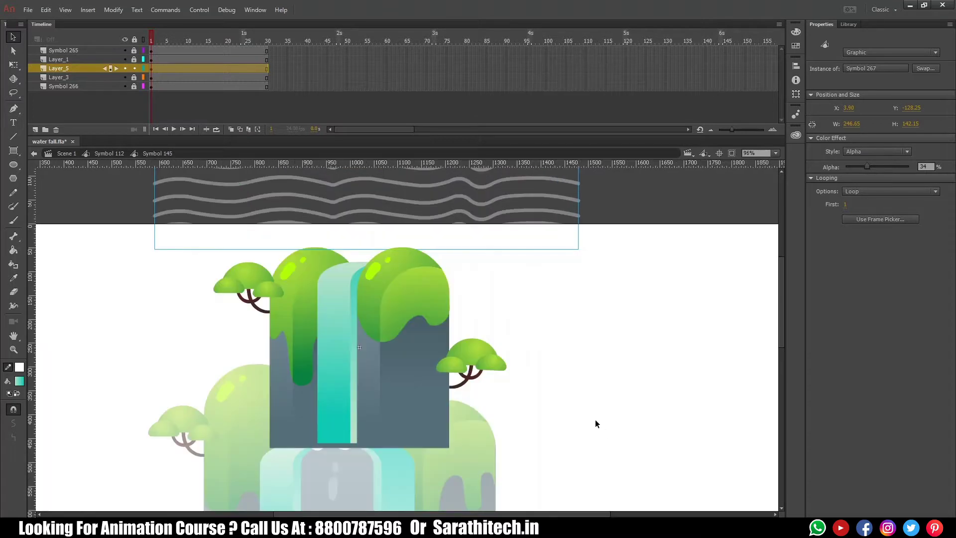
- Move Symbol 267 down over the waterfall cliffs and go to frame 30 on Layer_5
key("Down")
key("Down")
key("Down")
key("Down")
key("Down")
key("Down")
key("Down")
key("Down")
key("Down")
key("Down")
key("Down")
key("Down")
key("Down")
key("Down")
key("Down")
key("Down")
key("Down")
key("Down")
key("Down")
key("Down")
key("Down")
key("Down")
key("Down")
key("Down")
key("Down")
key("Down")
key("Down")
key("Down")
key("Down")
key("Down")
key("Up")
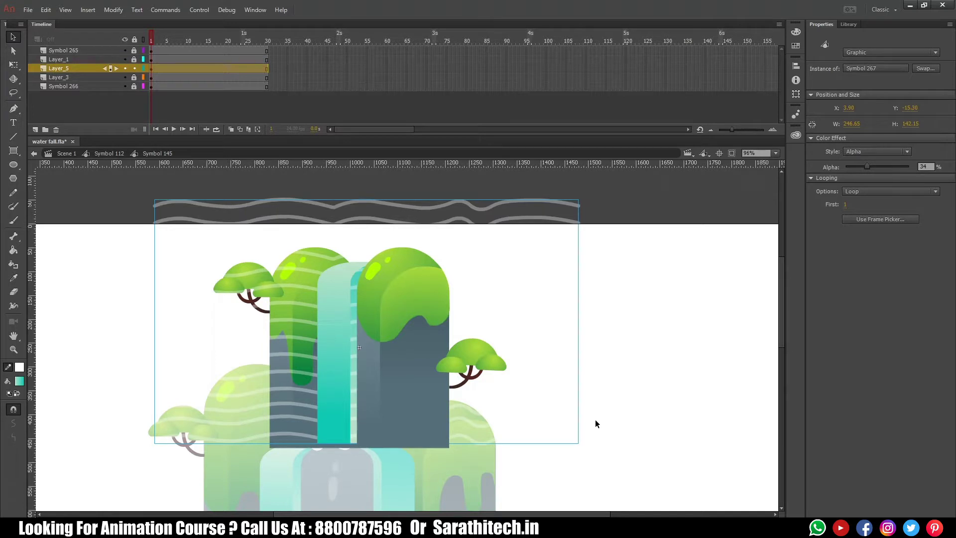
left_click(266, 40)
left_click(266, 68)
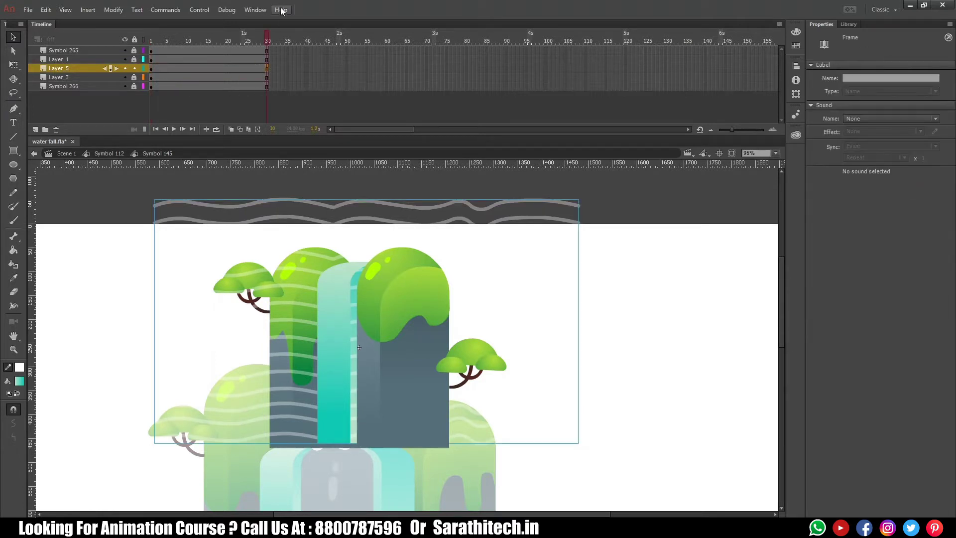
- Add a classic tween on the wave layer with the graphic shifted down at the end keyframe
right_click(237, 72)
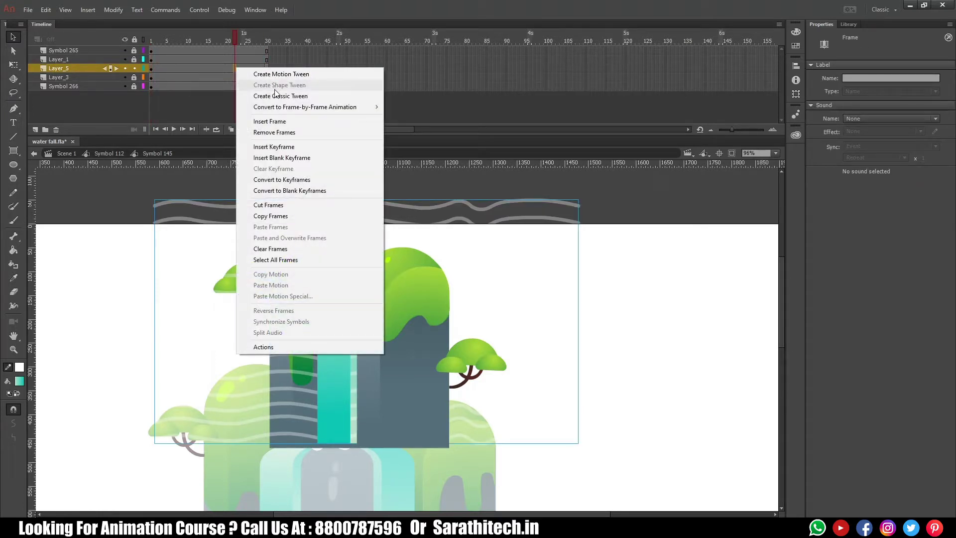
left_click(269, 95)
left_click(267, 70)
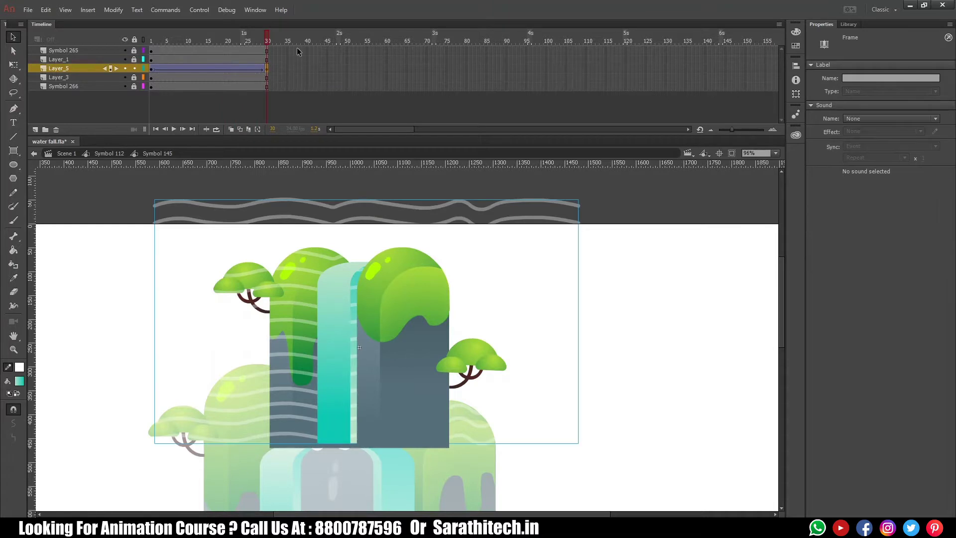
key("shift+Down")
key("shift+Down")
key("shift+Down")
key("shift+Down")
key("shift+Down")
key("shift+Down")
key("shift+Down")
key("shift+Down")
key("Down")
key("Down")
key("Down")
key("Down")
key("Down")
key("Down")
key("Down")
key("Down")
key("Down")
key("Down")
key("Down")
key("Down")
key("shift+Down")
key("shift+Down")
key("shift+Down")
key("Down")
key("Down")
key("Down")
key("Down")
key("Up")
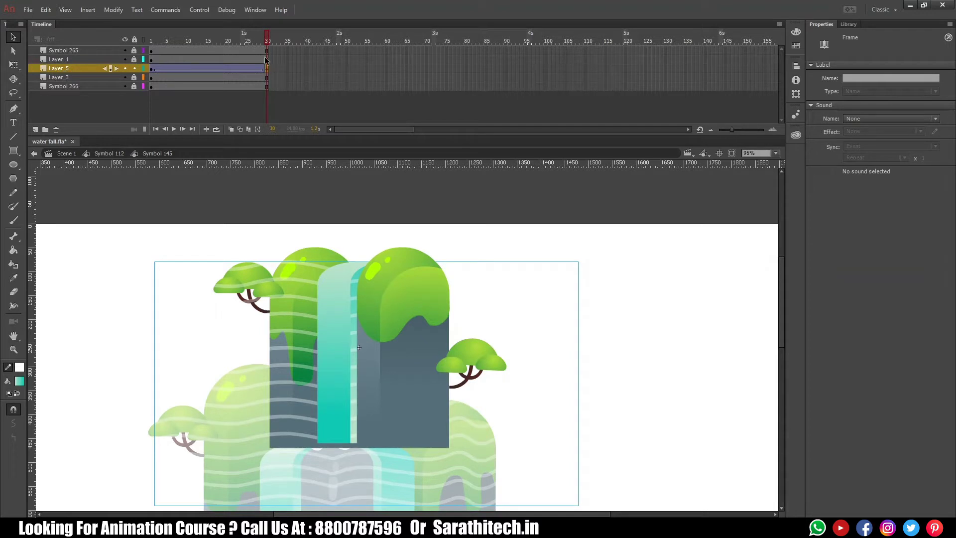
- Shorten all layers to about 10 frames and preview the looping motion
left_click(175, 39)
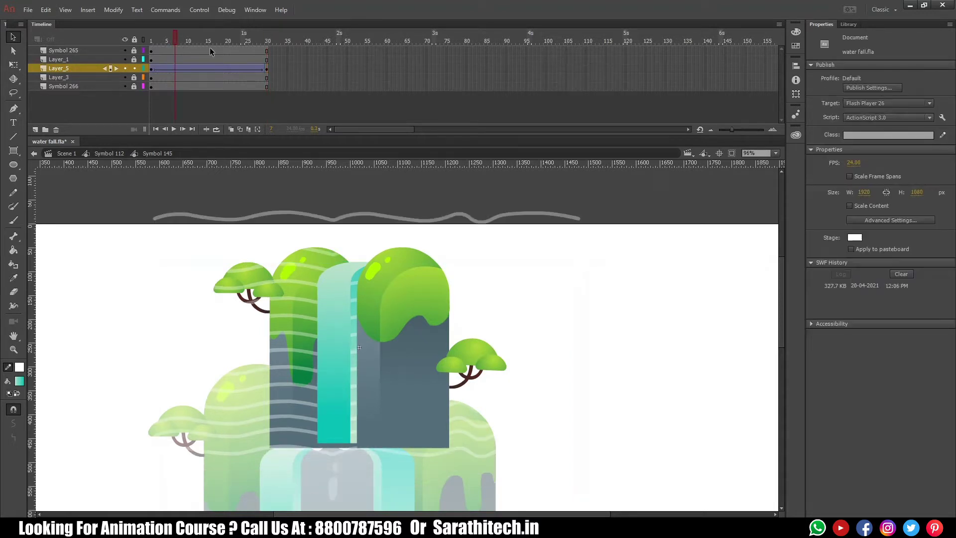
left_click_drag(245, 85, 189, 50)
key("shift+F5")
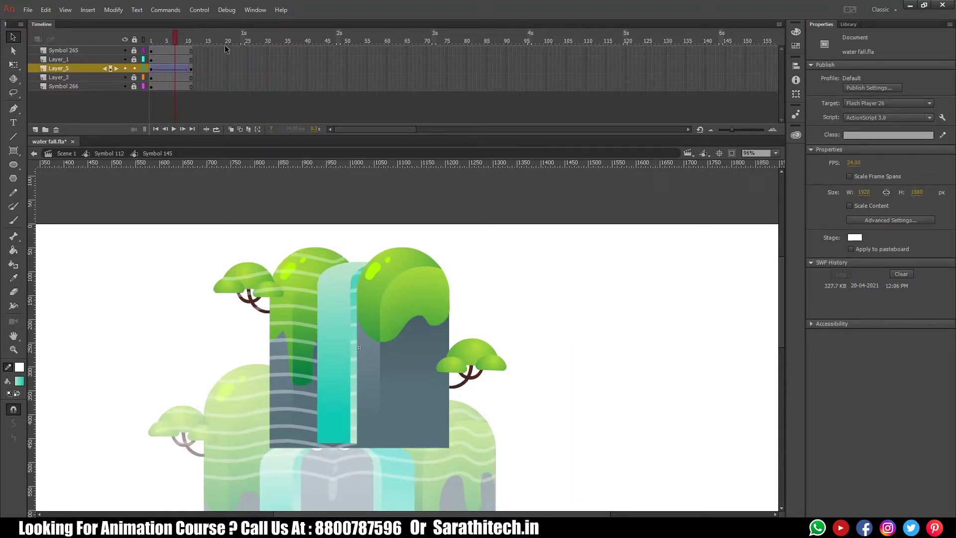
key("Return")
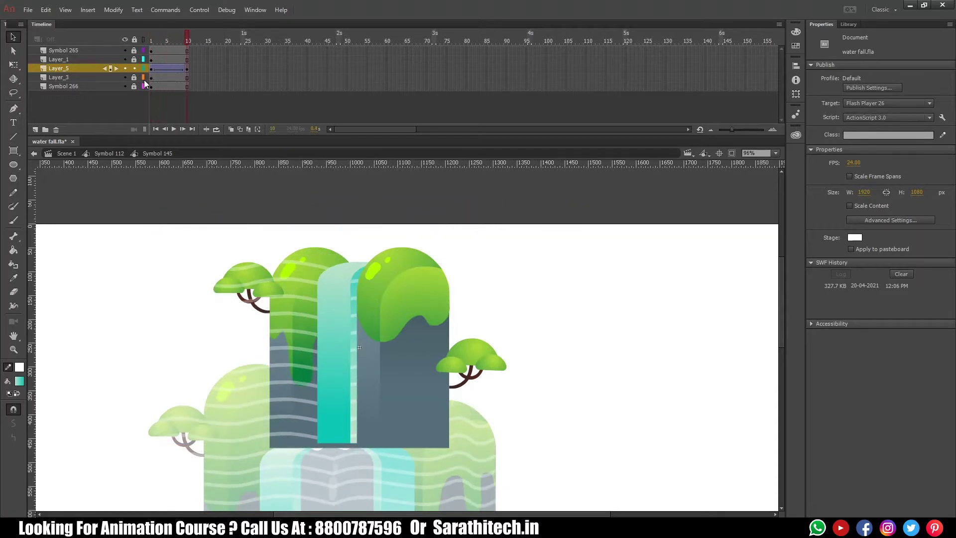
- Make Layer_1 a mask so the waves show only inside the upper water strip
right_click(99, 57)
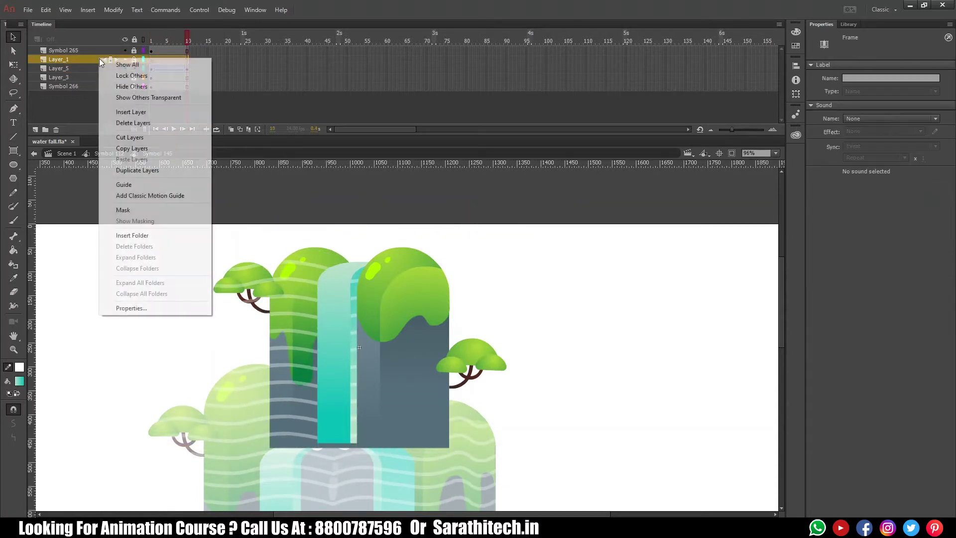
left_click(131, 210)
left_click(170, 68)
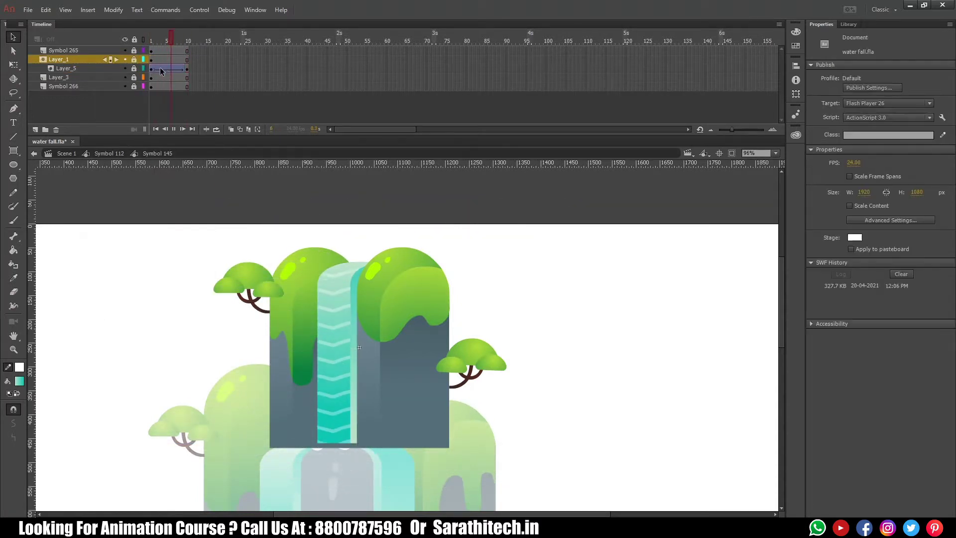
left_click(169, 68)
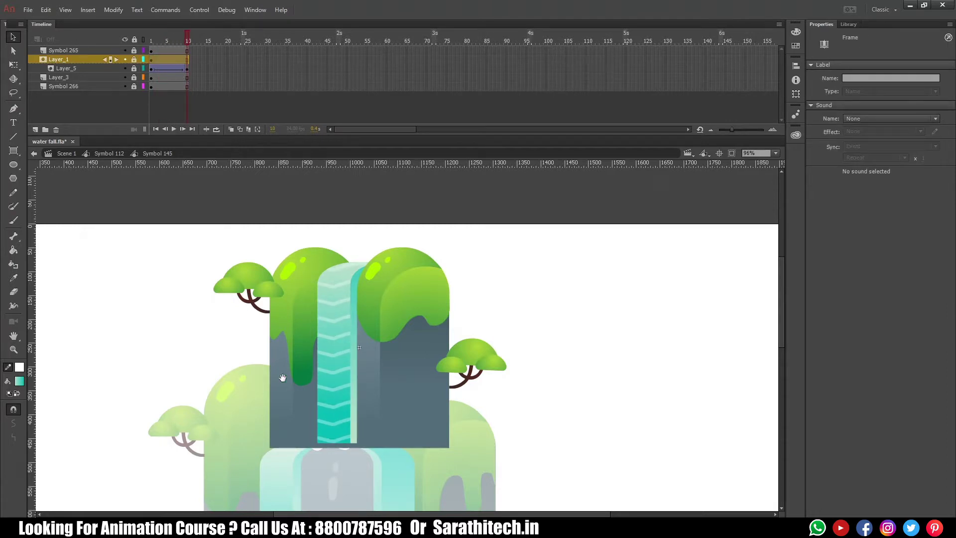
double_click(265, 394)
scroll(291, 392, "down", 2)
double_click(292, 393)
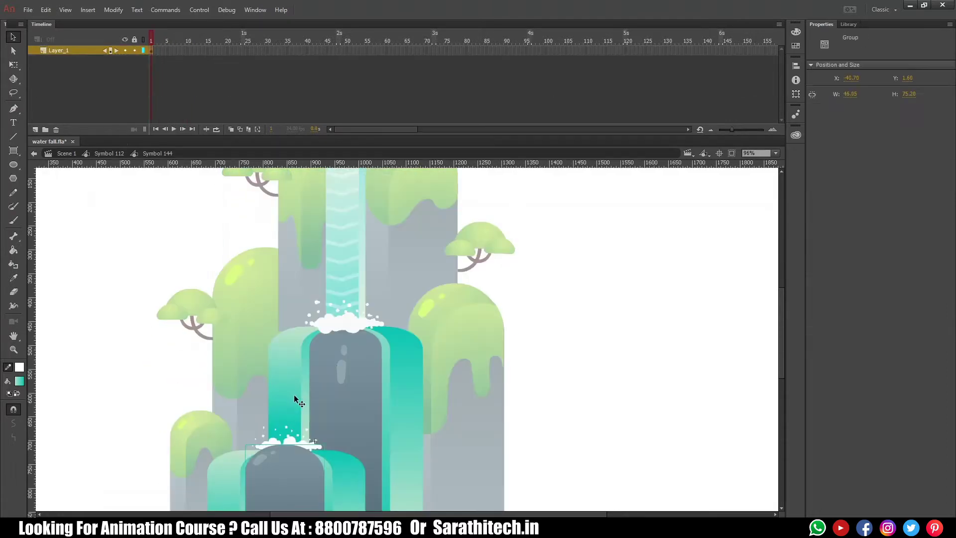
- Delete the empty Layer_1 and inspect the upper-left stream group
mouse_move(323, 359)
left_mouse_down()
mouse_move(318, 325)
mouse_move(349, 291)
left_mouse_up()
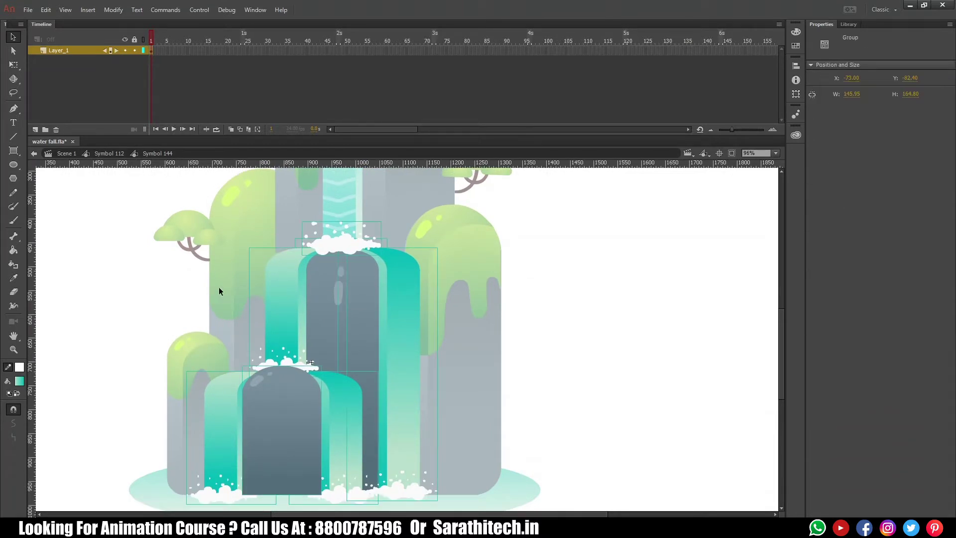
left_click_drag(83, 52, 56, 130)
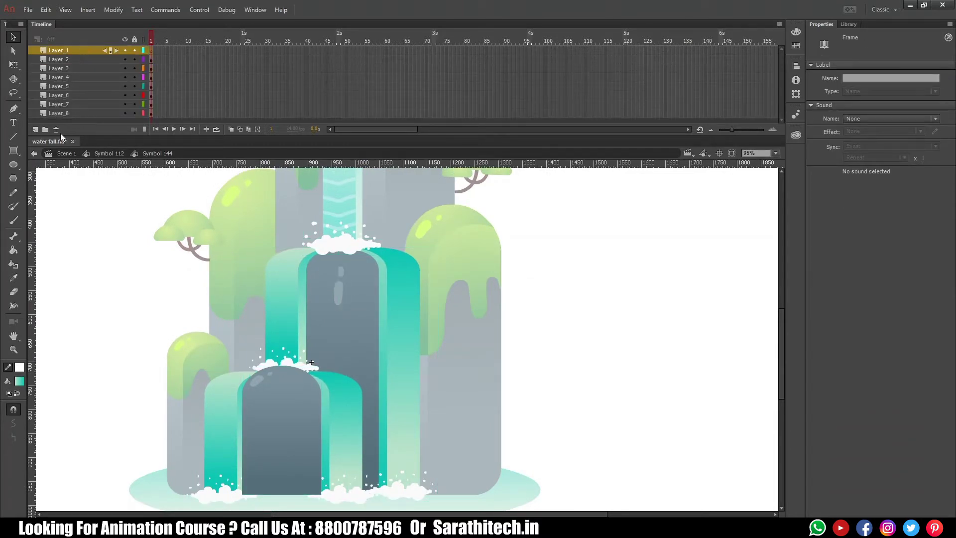
left_click(112, 229)
left_click(291, 271)
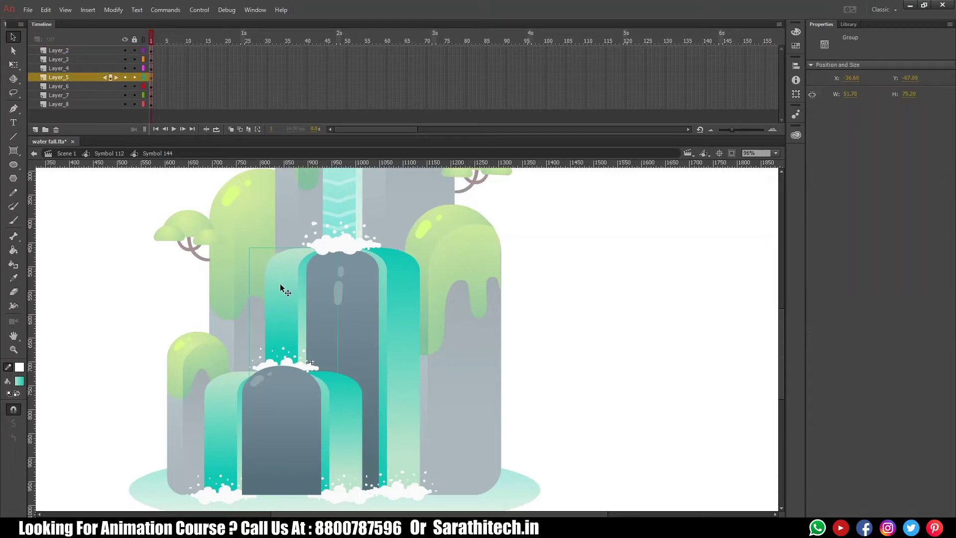
double_click(280, 283)
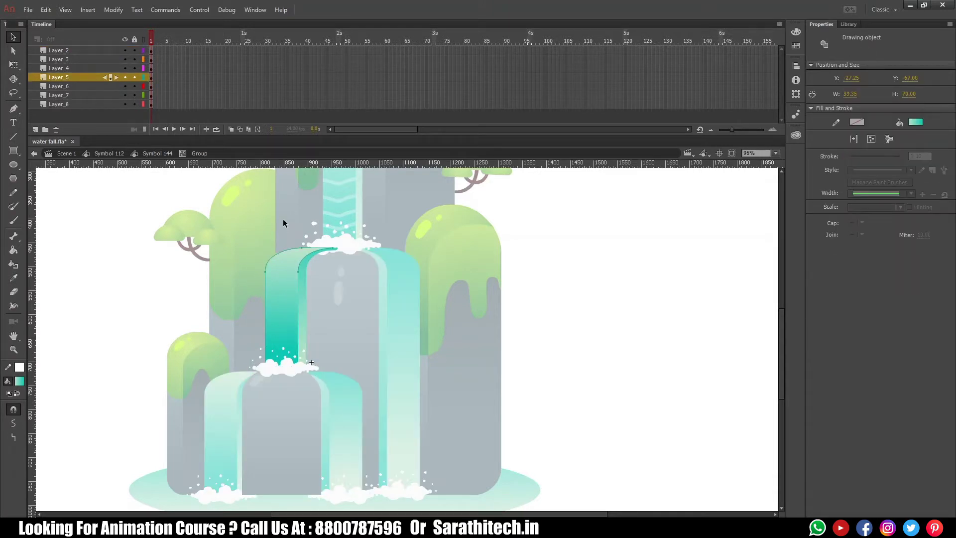
left_click(153, 154)
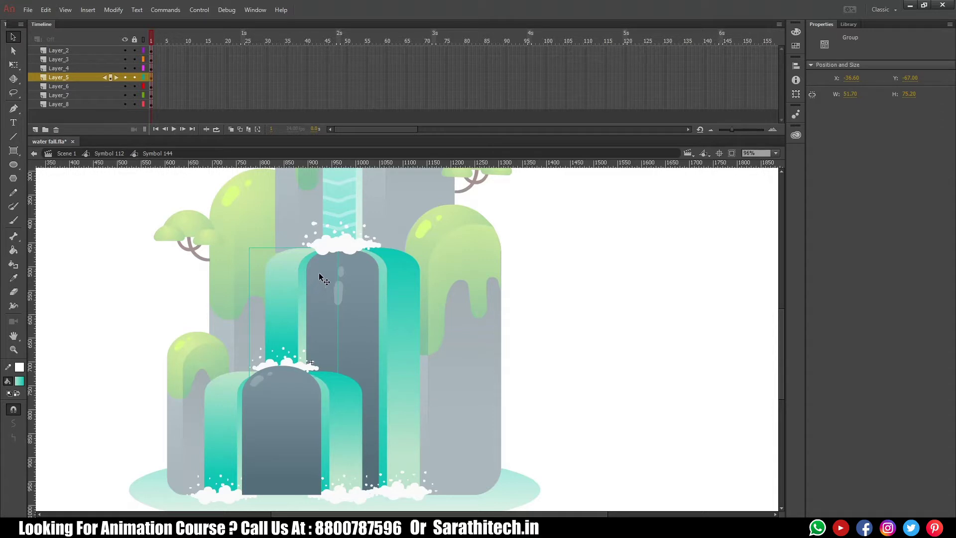
- Convert the upper-right and lower-left stream groups into graphic symbols
left_click(420, 311)
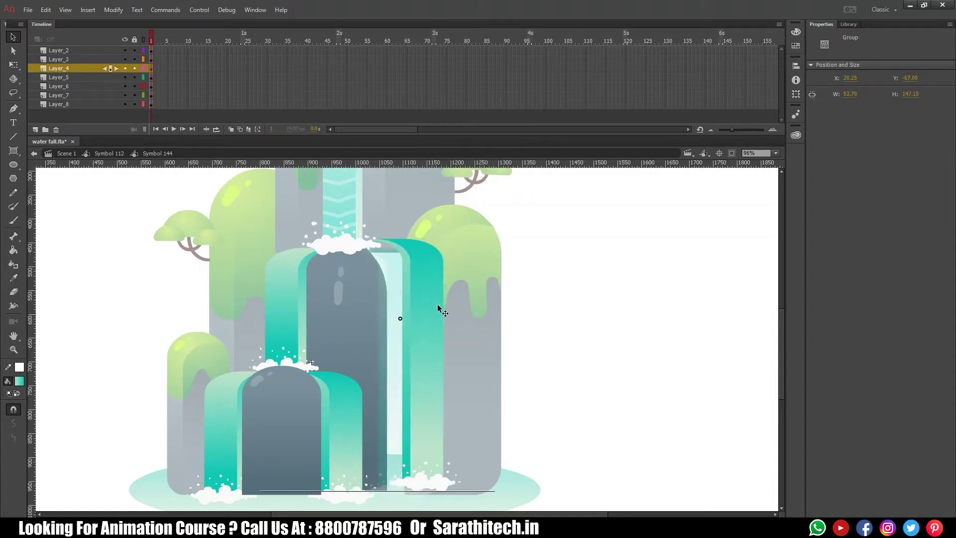
key("F8")
key("Return")
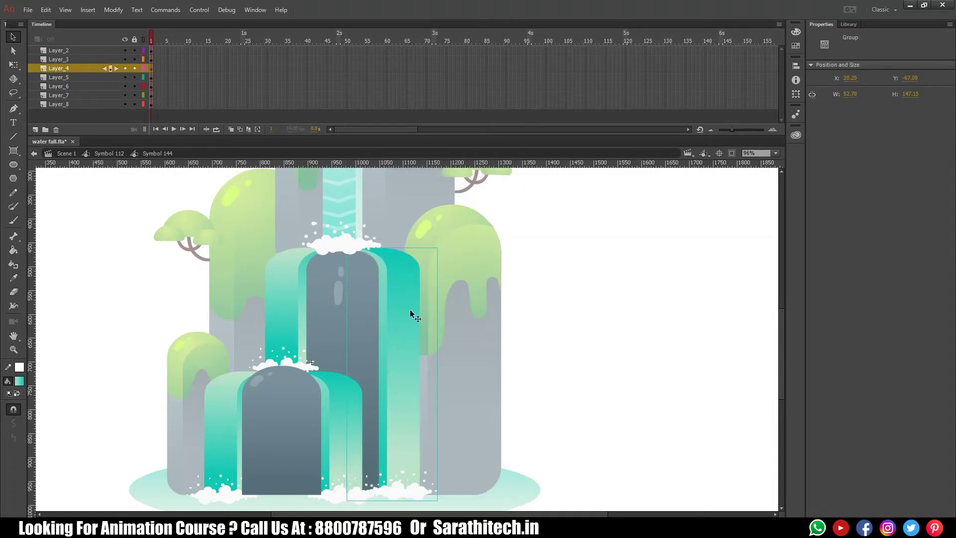
scroll(318, 383, "down", 2)
left_click(341, 375)
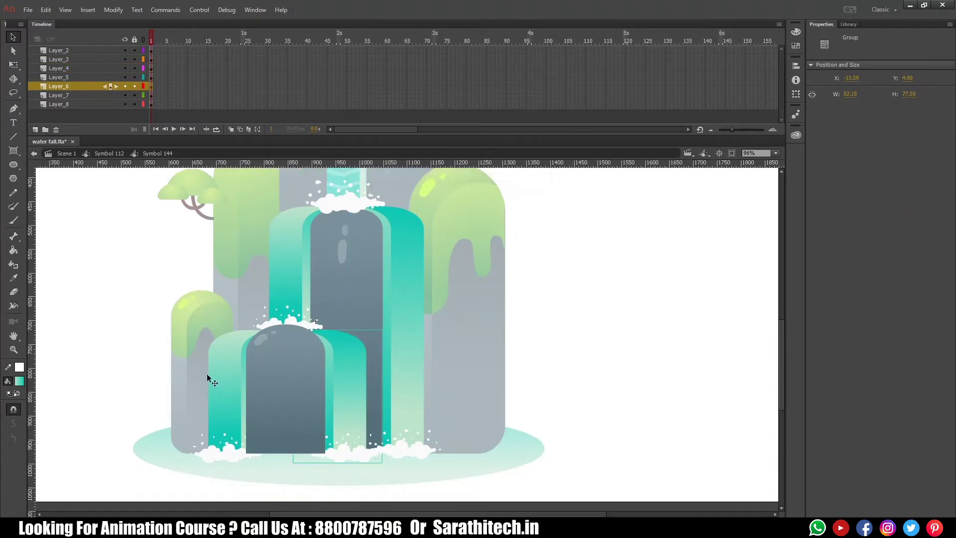
left_click(224, 381)
key("F8")
key("Return")
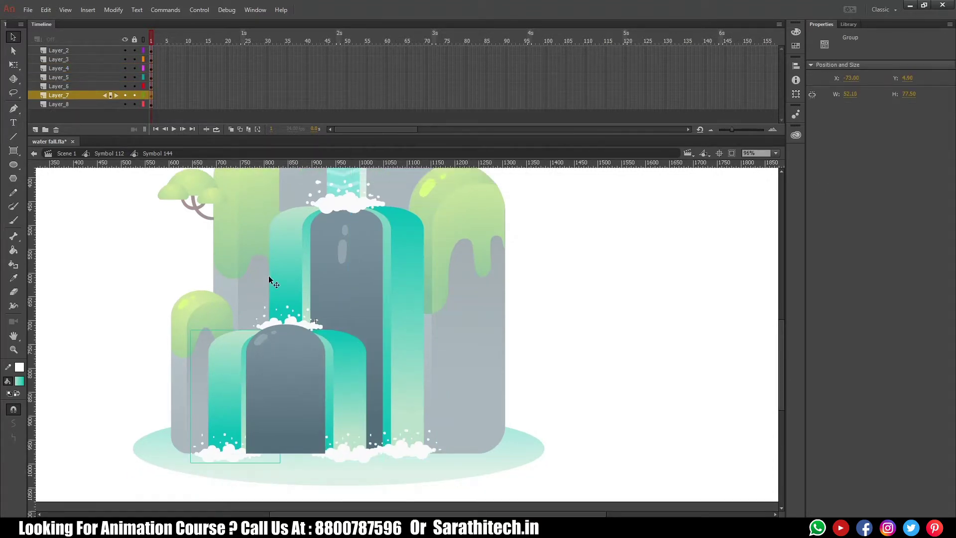
- Check Symbol 268, then extend all seven layers of Symbol 144 to frame 30
left_click(309, 260)
scroll(311, 261, "up", 2)
double_click(299, 269)
left_click(157, 153)
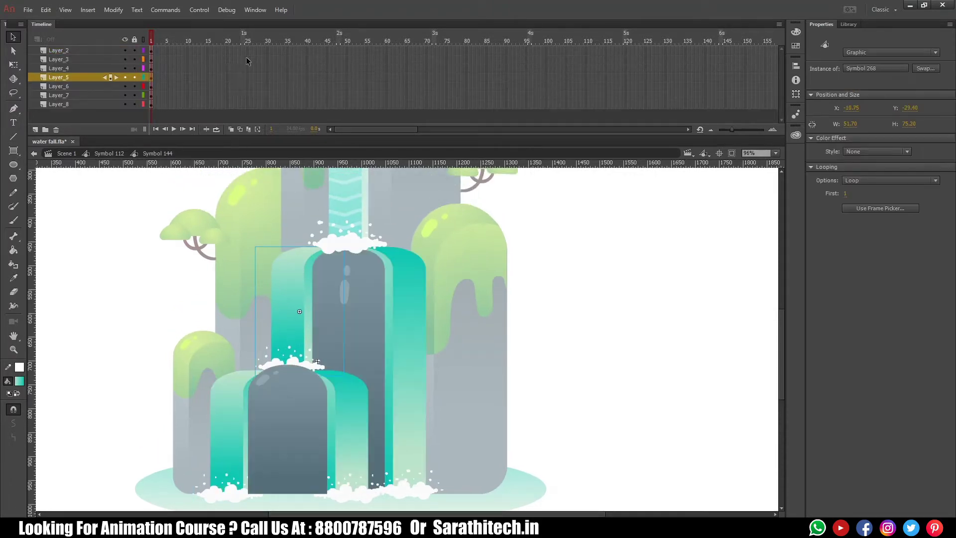
left_click_drag(267, 49, 267, 105)
key("F5")
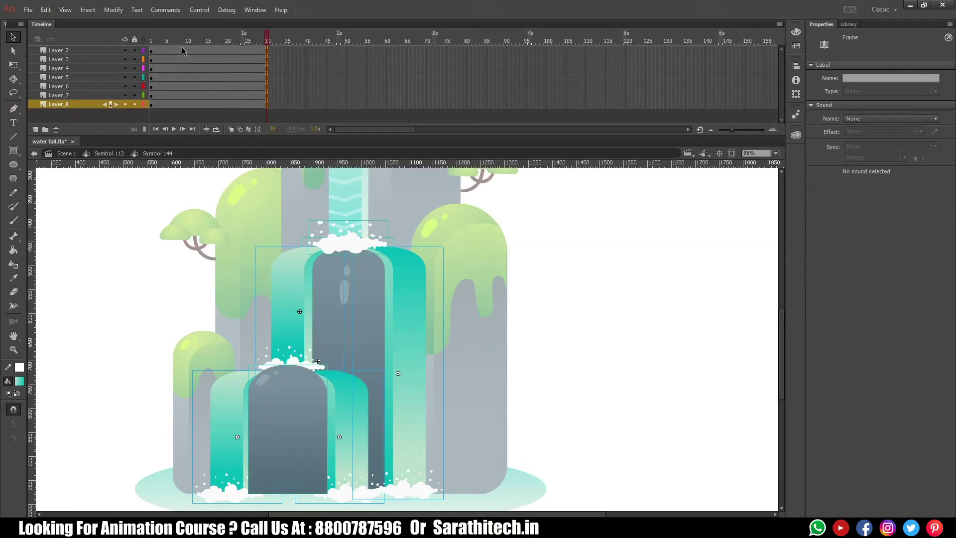
- Inside Symbol 268, paste a copy of the teal stream in place on a new Layer_2
double_click(297, 293)
scroll(368, 339, "up", 3)
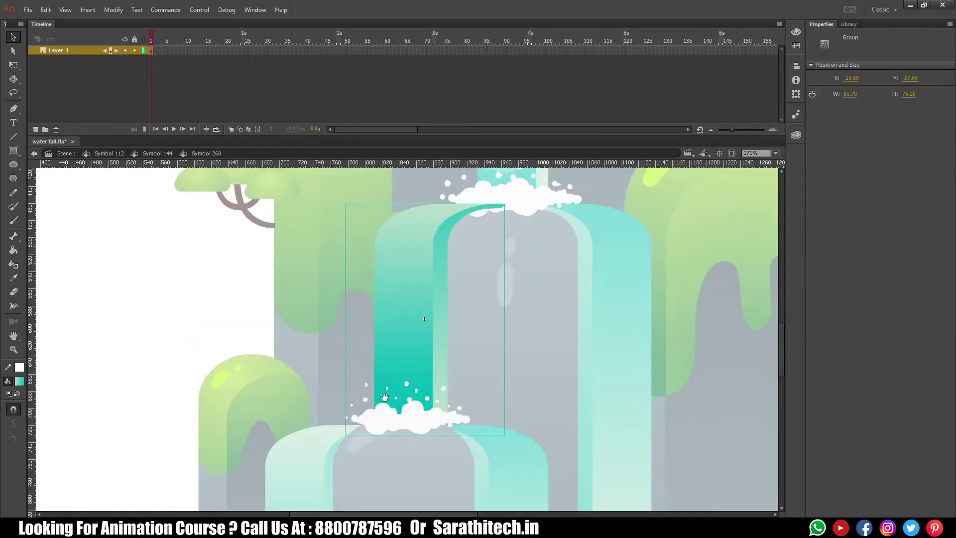
left_click(433, 335)
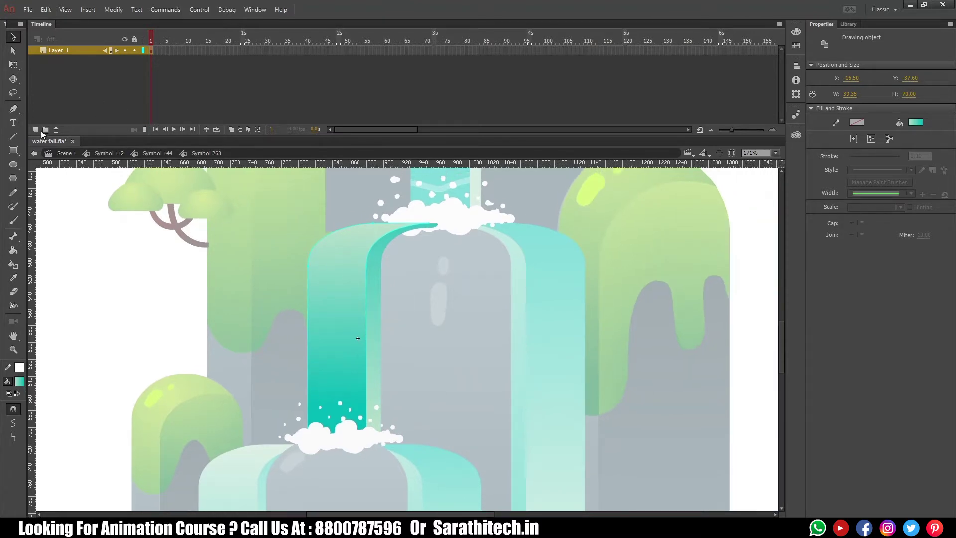
left_click(34, 129)
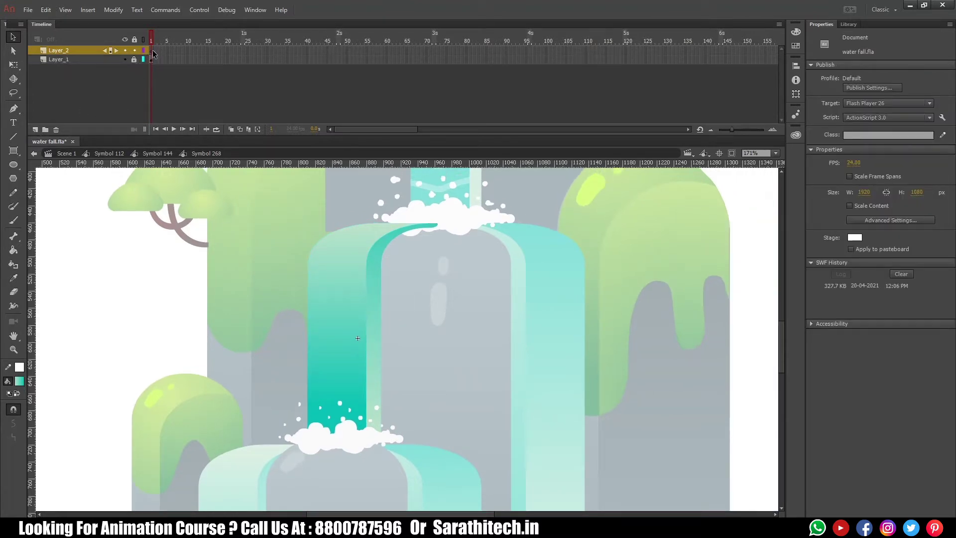
left_click(152, 51)
key("ctrl+shift+v")
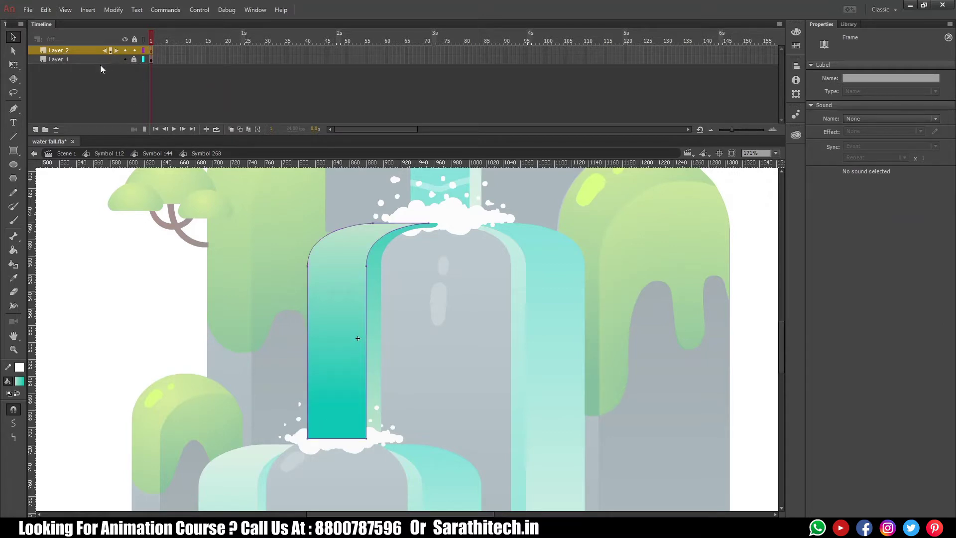
- Move the foam splash onto its own Layer_3 and extend all three layers to frame 10
left_click(382, 440)
key("ctrl+x")
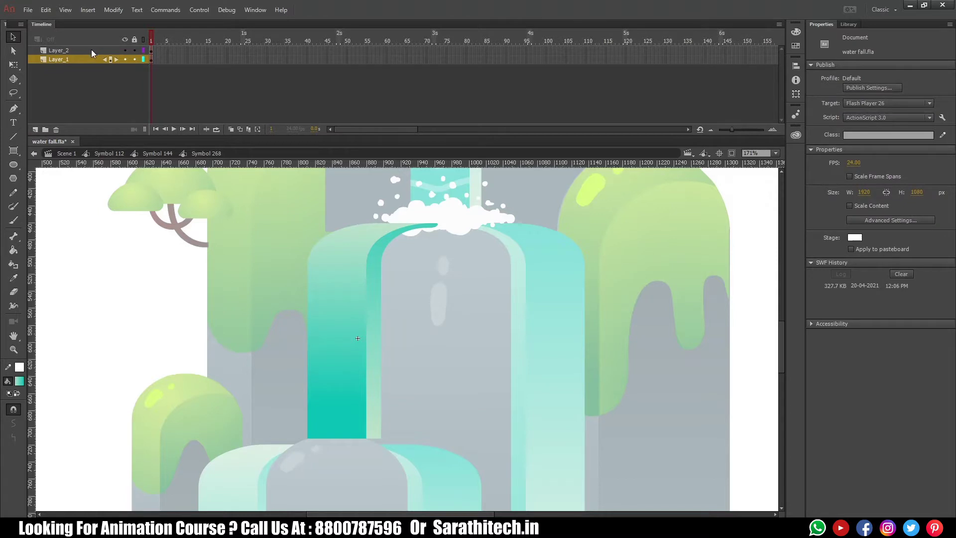
left_click(35, 129)
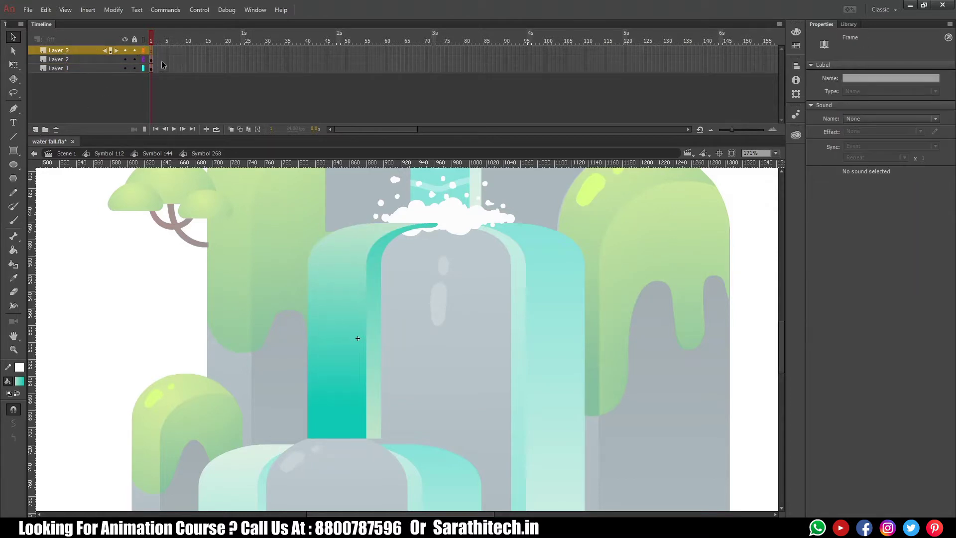
key("ctrl+shift+v")
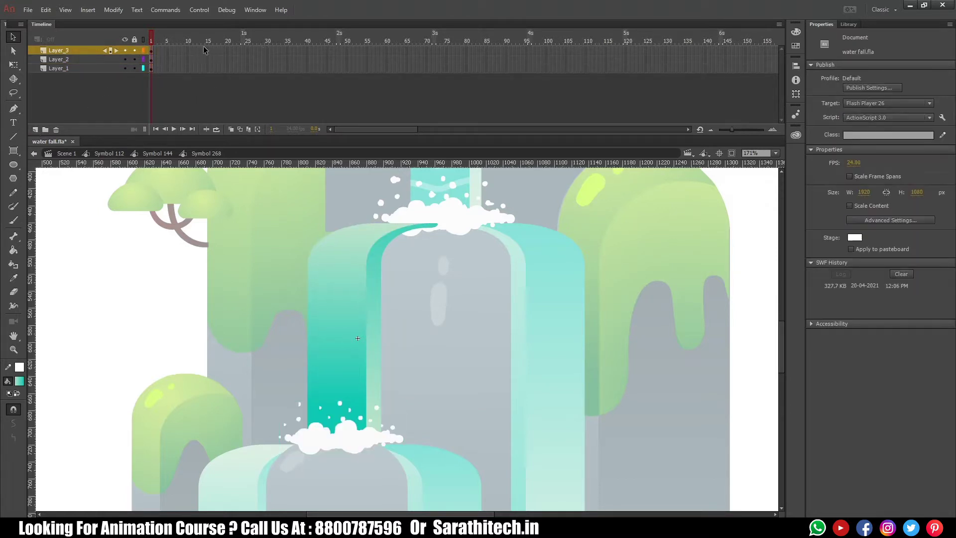
left_click_drag(187, 50, 188, 70)
key("F5")
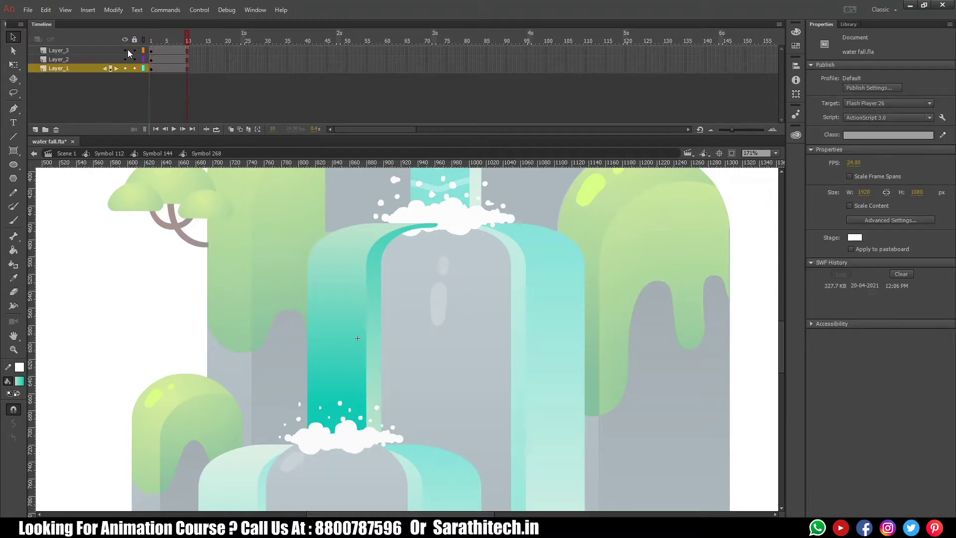
- Hide the foam layer, lock Layer_1, add an empty Layer_4, and return to Symbol 112
left_click(125, 50)
left_click_drag(348, 284, 277, 266)
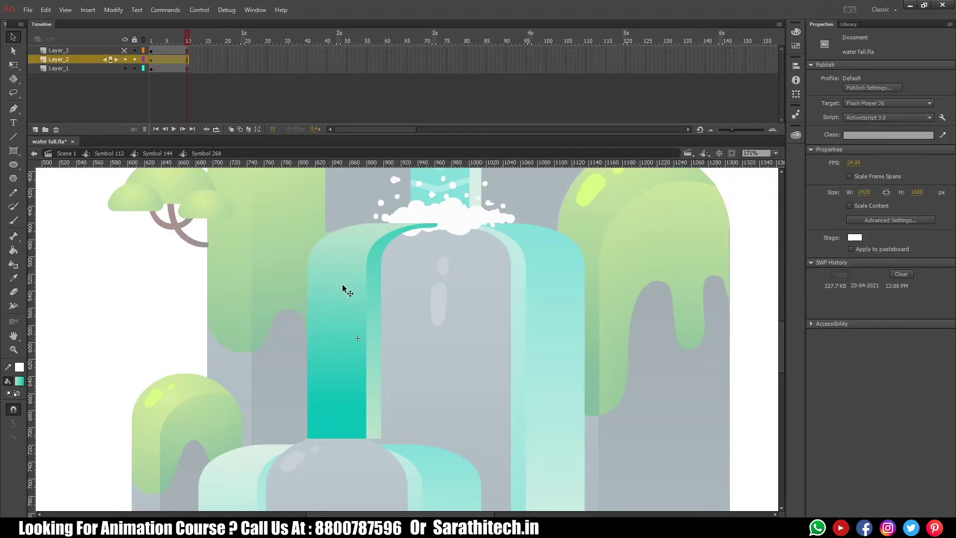
key("ctrl+z")
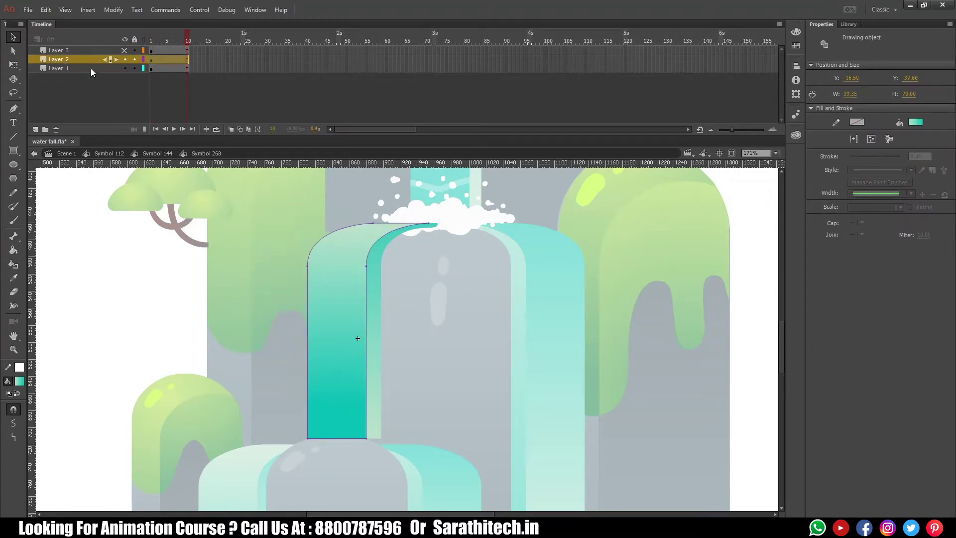
left_click(124, 59)
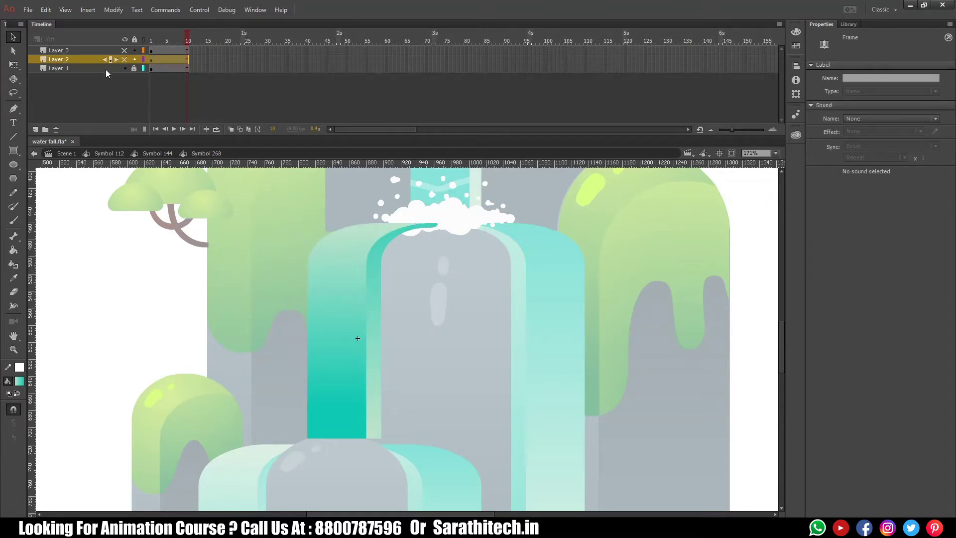
left_click(35, 129)
left_click(152, 68)
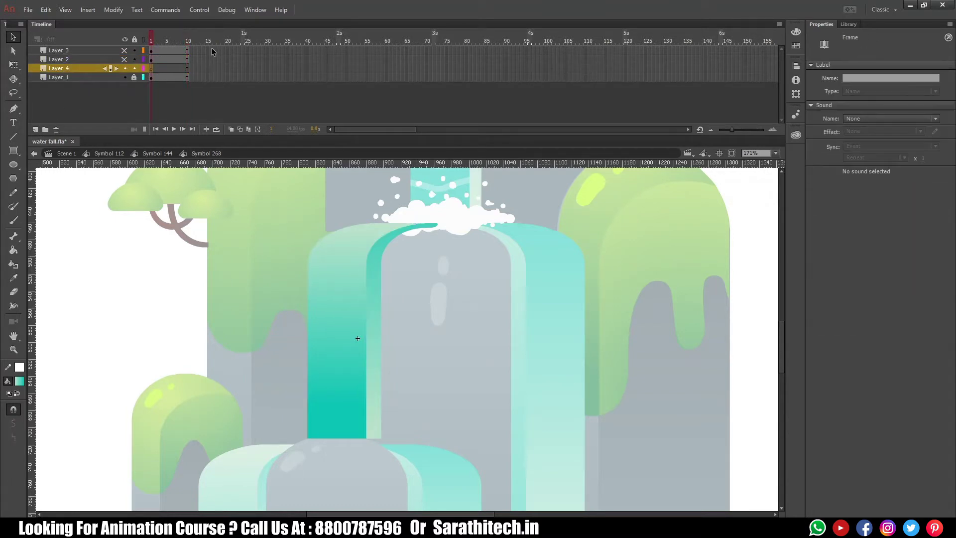
key("ctrl+v")
key("Delete")
left_click(109, 153)
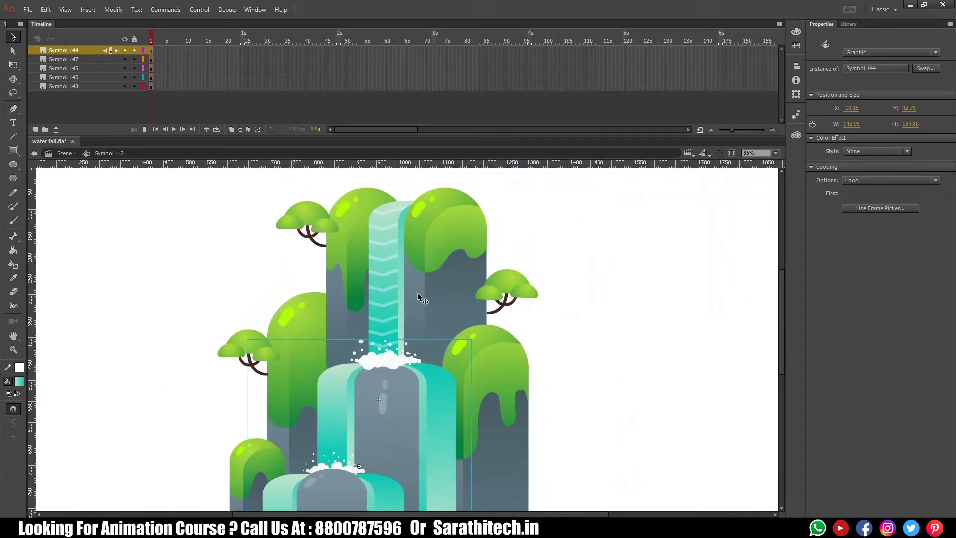
- Check the mask in Symbol 145, then extend all five Symbol 112 layers to frame 30
double_click(428, 246)
left_click(134, 68)
left_click(153, 68)
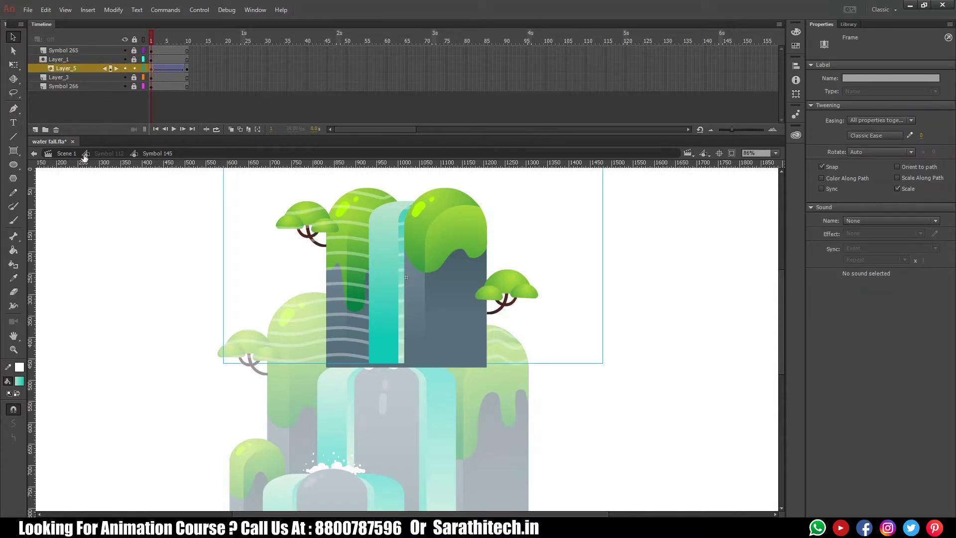
left_click(106, 154)
left_click_drag(348, 424, 348, 352)
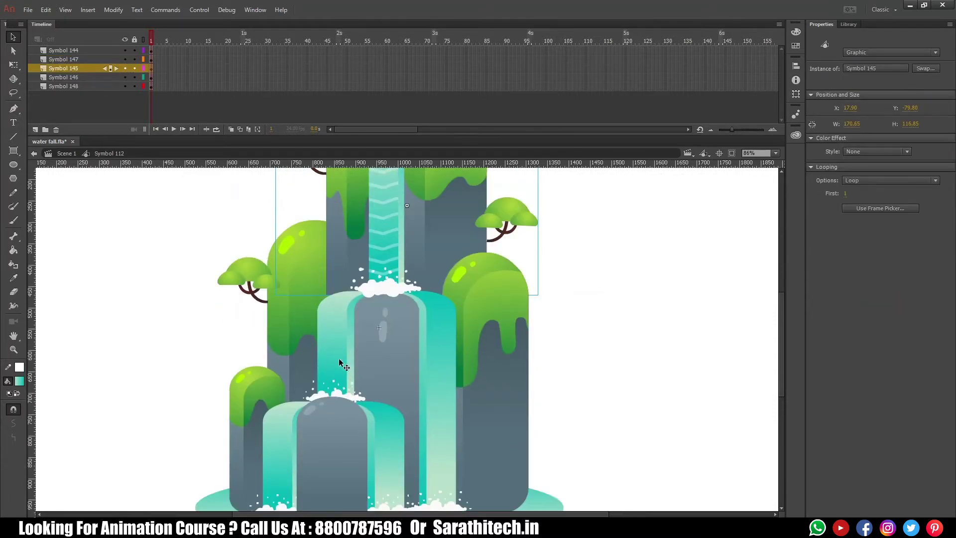
left_click_drag(264, 50, 267, 86)
key("F5")
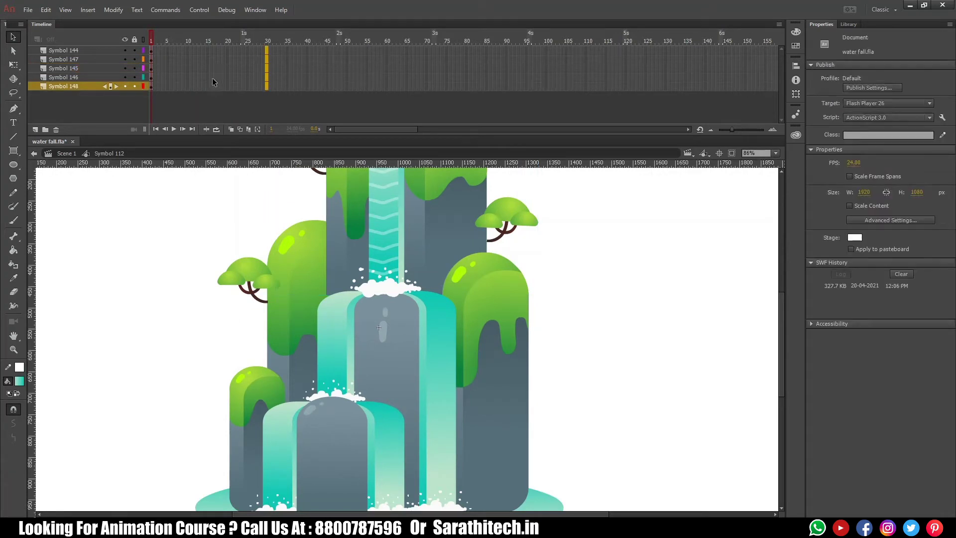
left_click(150, 41)
- Go into Symbol 144 and then the left stream's Symbol 268, selecting Layer_4
double_click(340, 335)
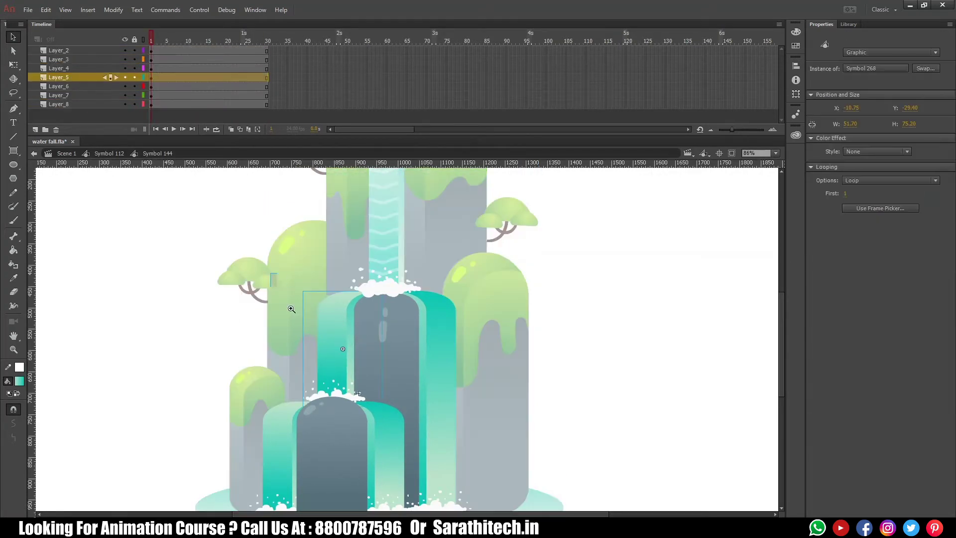
scroll(348, 331, "up", 4)
double_click(404, 352)
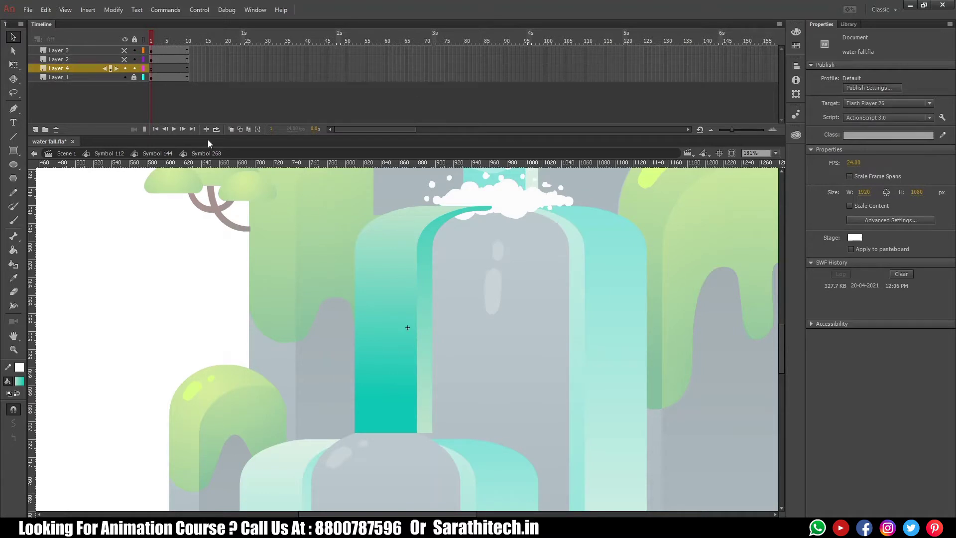
left_click(152, 69)
- Nudge the wavy-line texture to X 11.85, Y -28.45, aligning it with the stream's bottom edge
left_click(420, 305)
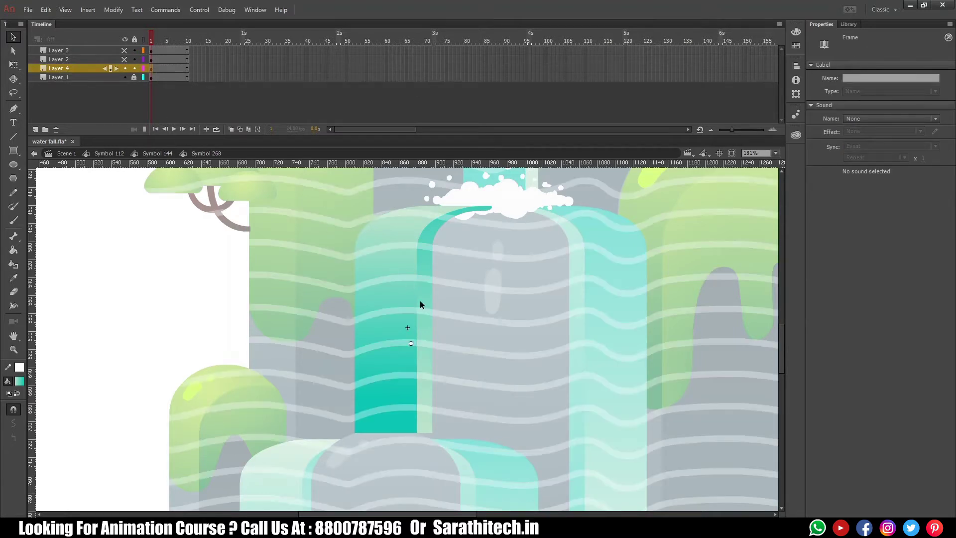
scroll(433, 328, "down", 3)
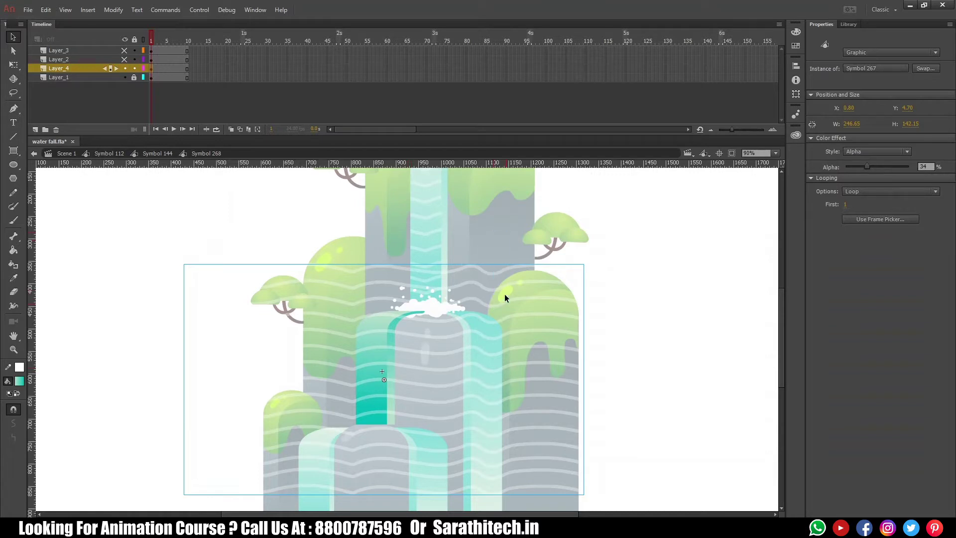
key("Up")
key("Up")
key("Up")
key("Up")
key("Up")
key("Up")
key("Up")
key("Up")
key("Up")
key("Up")
key("Up")
key("Up")
key("Up")
key("Right")
key("Right")
key("Right")
key("Right")
key("Right")
key("Right")
key("Right")
key("Right")
key("z")
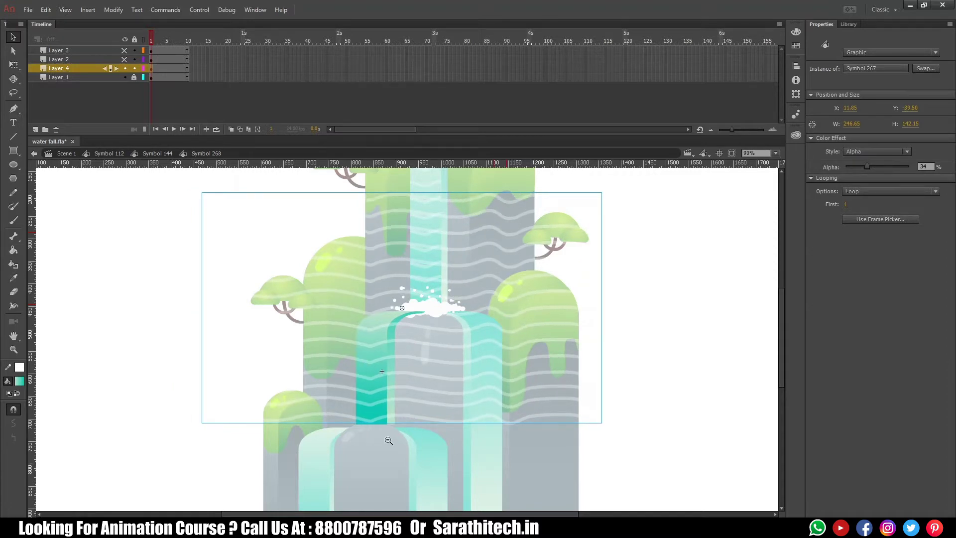
left_click_drag(331, 386, 417, 428)
key("Down")
key("Down")
key("Down")
key("Down")
key("Down")
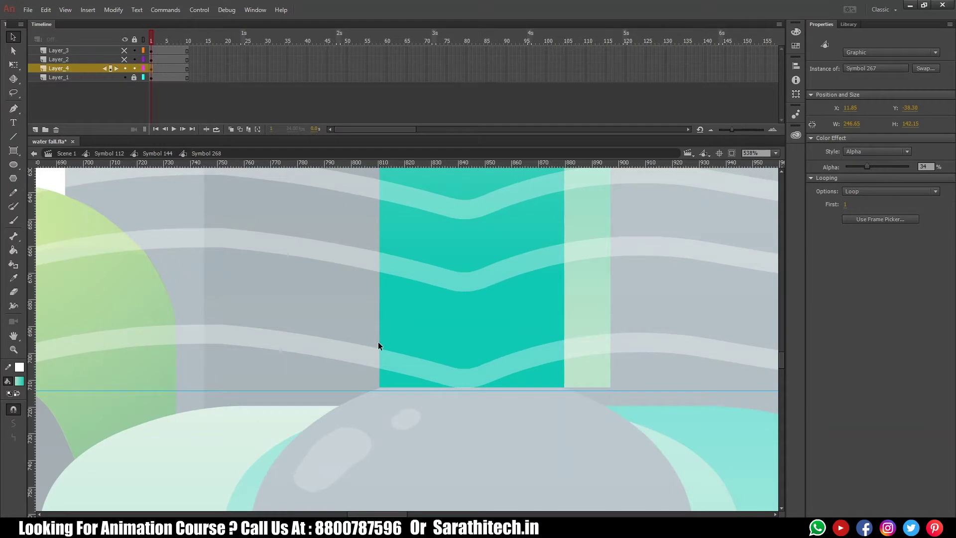
key("Up")
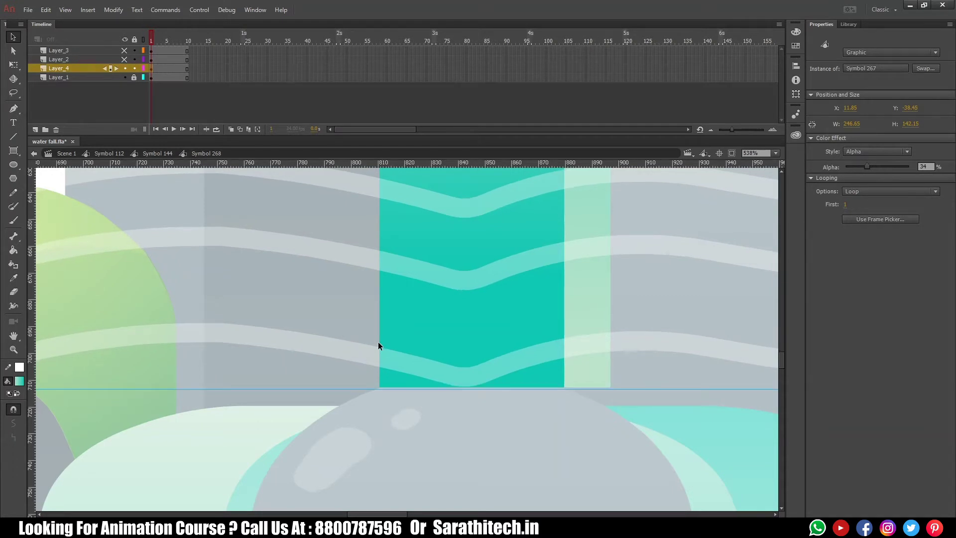
left_click(494, 369)
left_click(493, 369)
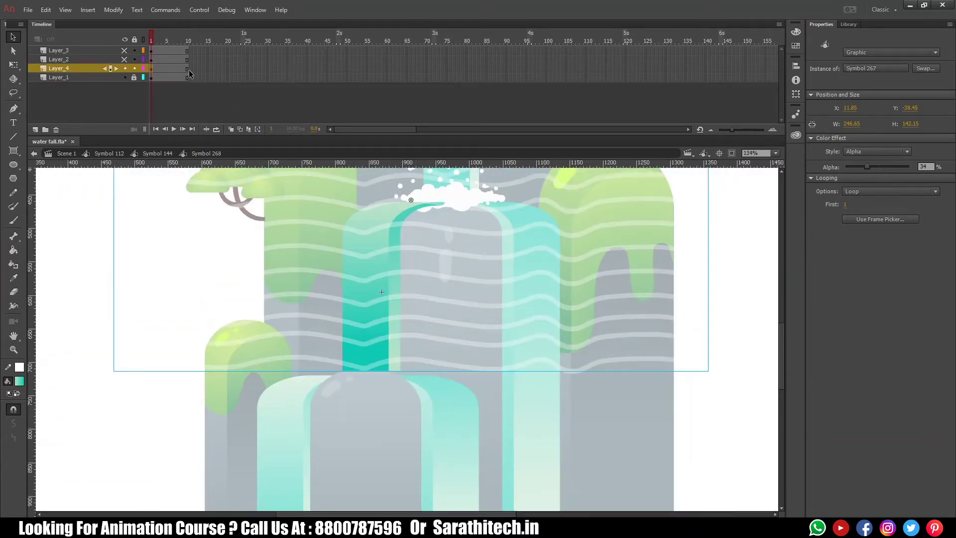
left_click(188, 71)
- Classic-tween the wavy texture on Layer_4 so it slides down by frame 10
right_click(170, 71)
left_click(196, 98)
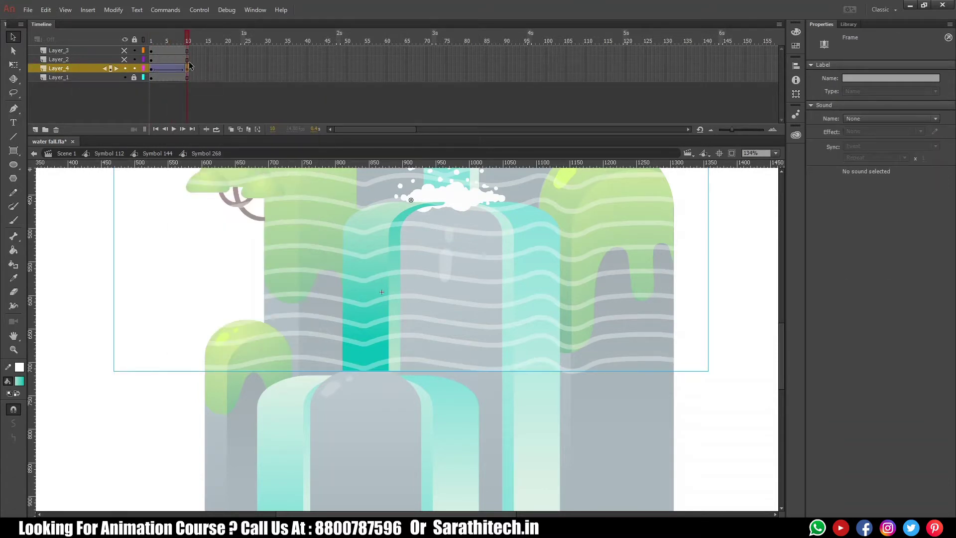
key("shift+Down")
key("shift+Down")
key("shift+Down")
key("shift+Down")
key("shift+Down")
key("shift+Down")
key("shift+Down")
key("shift+Down")
key("shift+Down")
key("shift+Down")
key("shift+Down")
key("shift+Down")
key("shift+Down")
key("shift+Down")
key("shift+Down")
key("shift+Down")
key("shift+Down")
key("shift+Down")
key("shift+Down")
key("shift+Down")
key("shift+Down")
key("shift+Down")
key("shift+Down")
key("shift+Down")
key("shift+Down")
key("shift+Down")
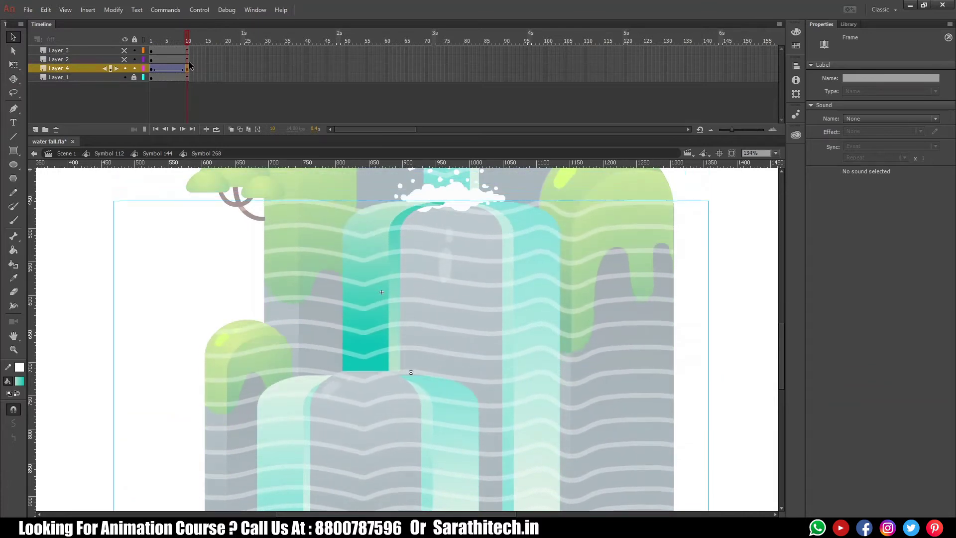
key("Up")
key("Up")
key("Up")
key("Up")
key("Up")
key("Up")
key("Up")
key("Up")
key("Up")
key("Up")
key("Up")
key("Up")
key("Down")
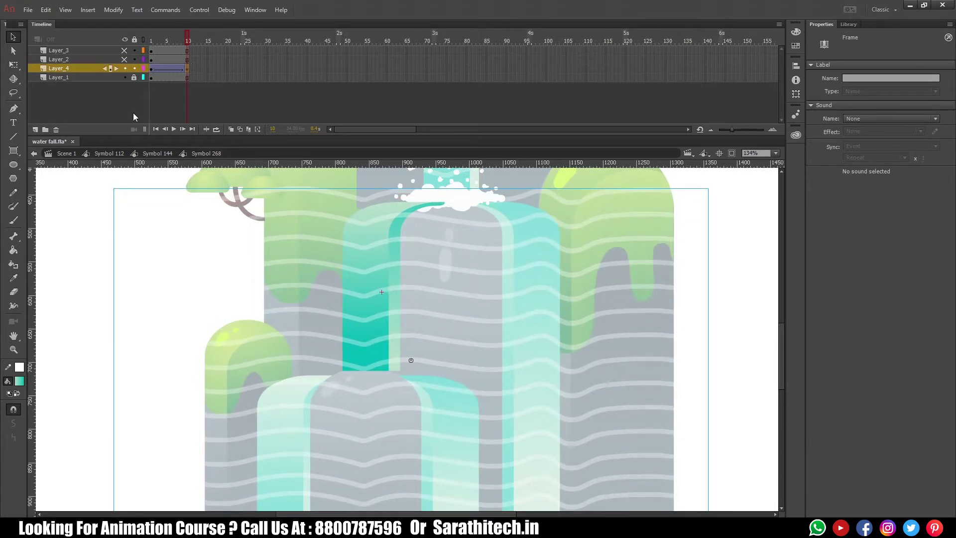
left_click(158, 45)
left_click(187, 44)
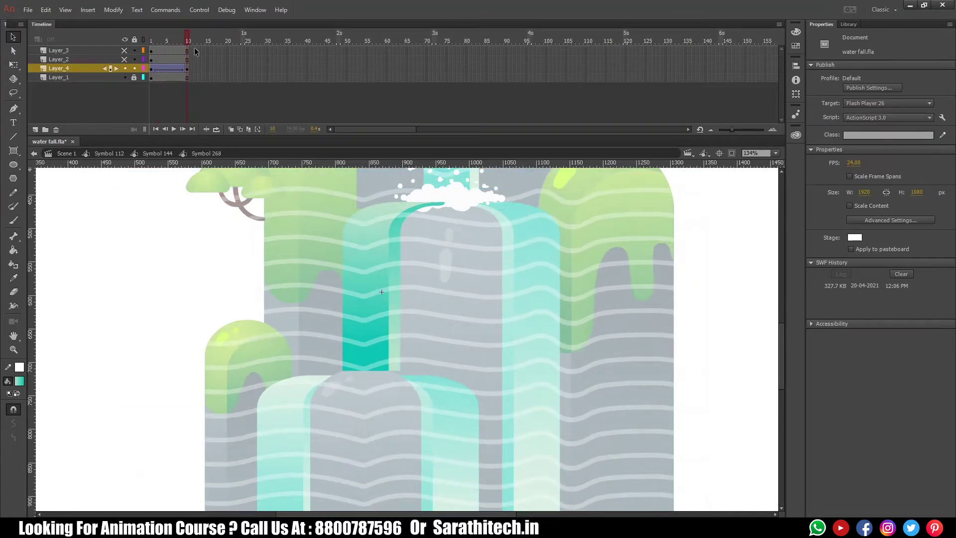
- Make Layer_2 a mask over the texture and return to Symbol 144
right_click(109, 56)
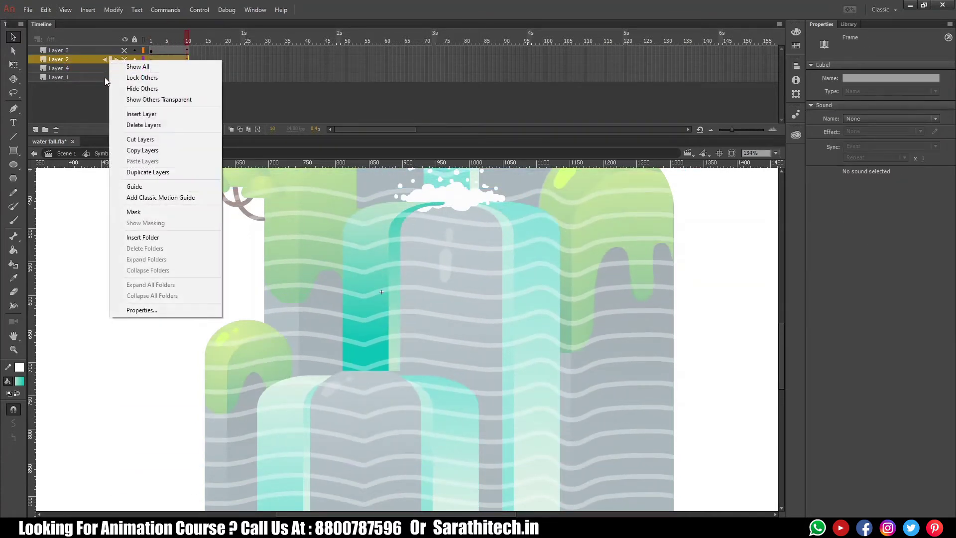
left_click(149, 210)
left_click(154, 153)
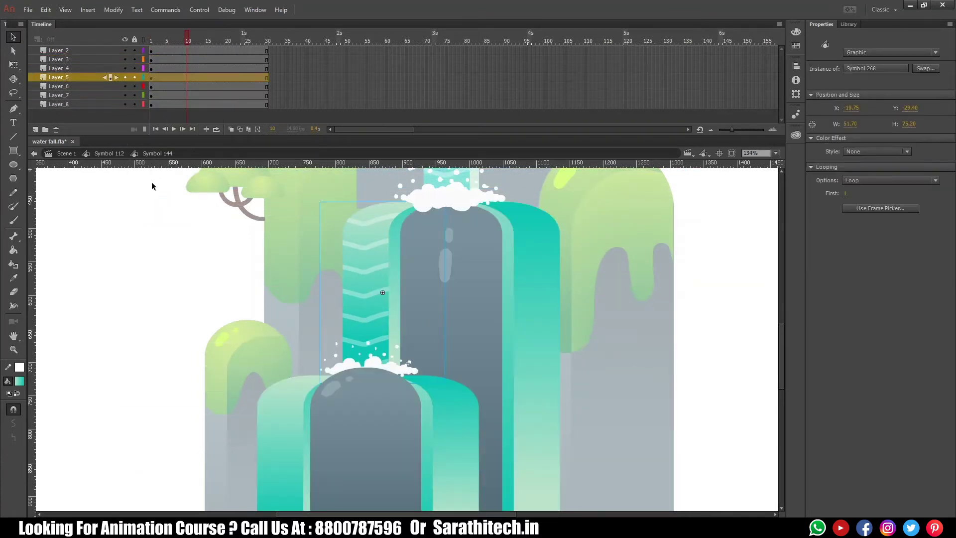
- Open Symbol 271, the lower waterfall piece, and select its foam and teal water shapes
left_click(415, 328)
double_click(341, 371)
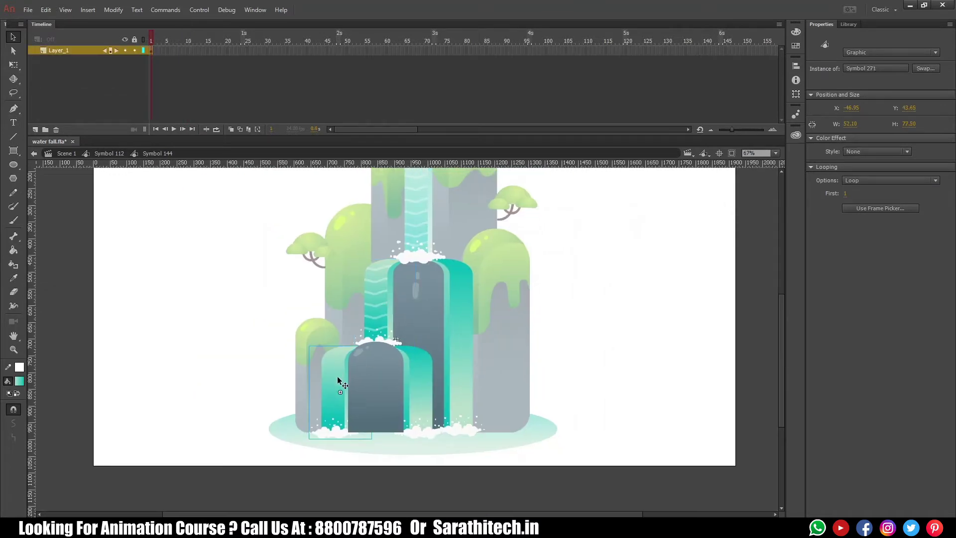
left_click_drag(416, 460, 415, 461)
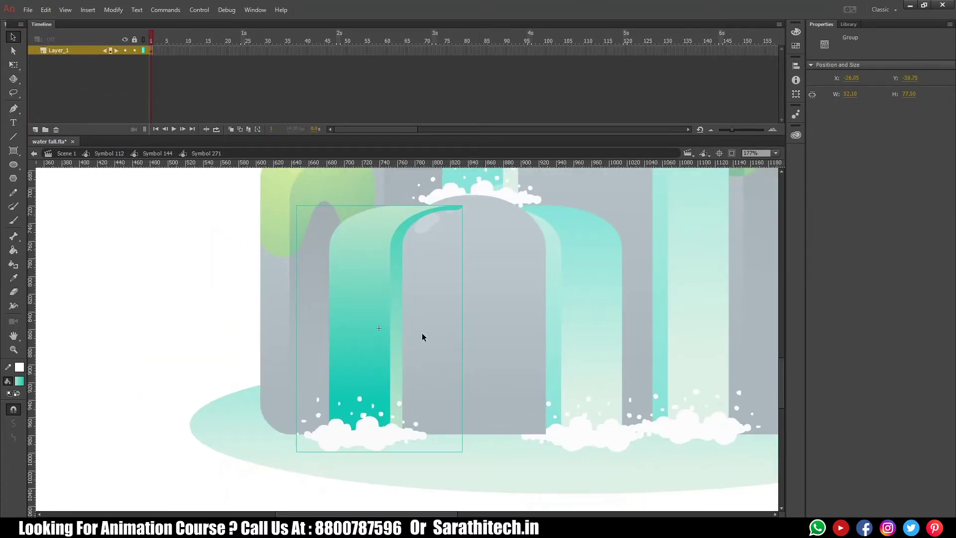
left_click(417, 345)
left_click(368, 307)
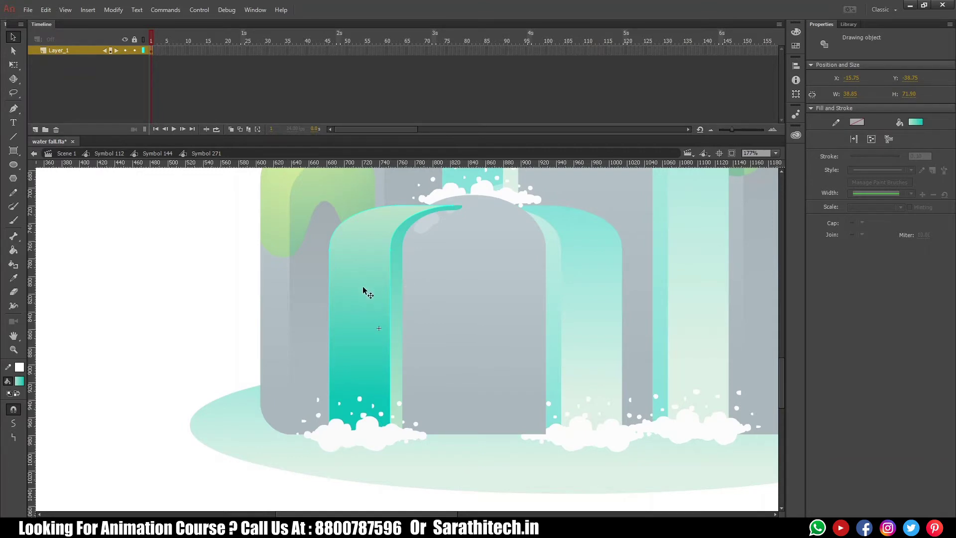
left_click_drag(364, 292, 323, 290)
key("ctrl+z")
key("ctrl+z")
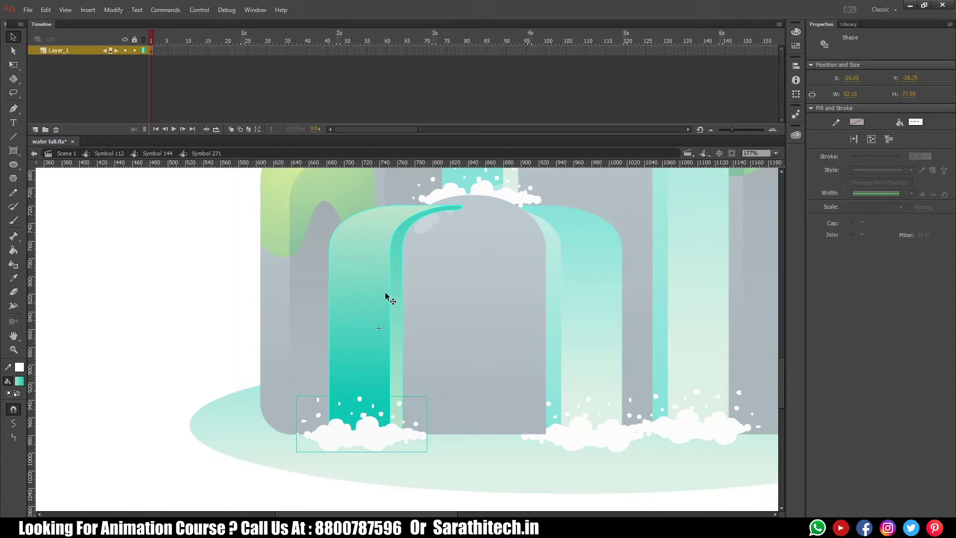
- Distribute the selected shapes to layers, giving Symbol 271 Layer_1 through Layer_4
key("ctrl+shift+d")
left_click(434, 281)
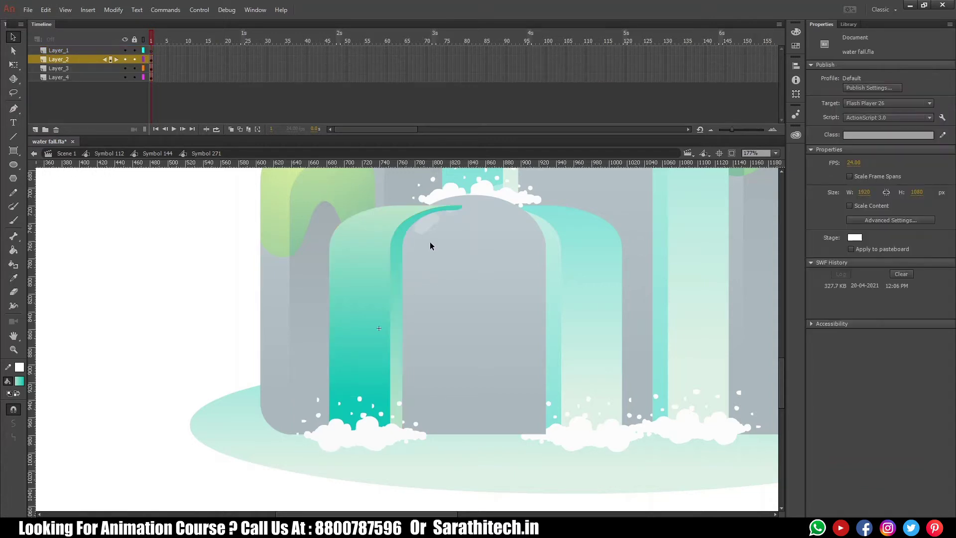
left_click(368, 305)
left_click_drag(356, 328, 280, 308)
key("ctrl+z")
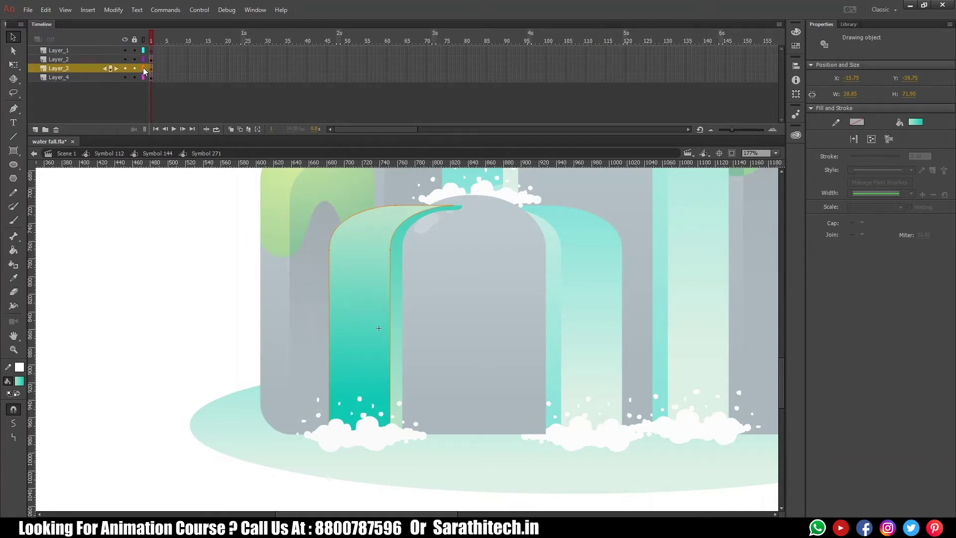
- Move Layer_1 below Layer_3, copy the left water shape onto a hidden Layer_5, and extend all layers to frame 10
mouse_move(82, 51)
left_mouse_down()
mouse_move(80, 72)
mouse_move(80, 58)
left_mouse_up()
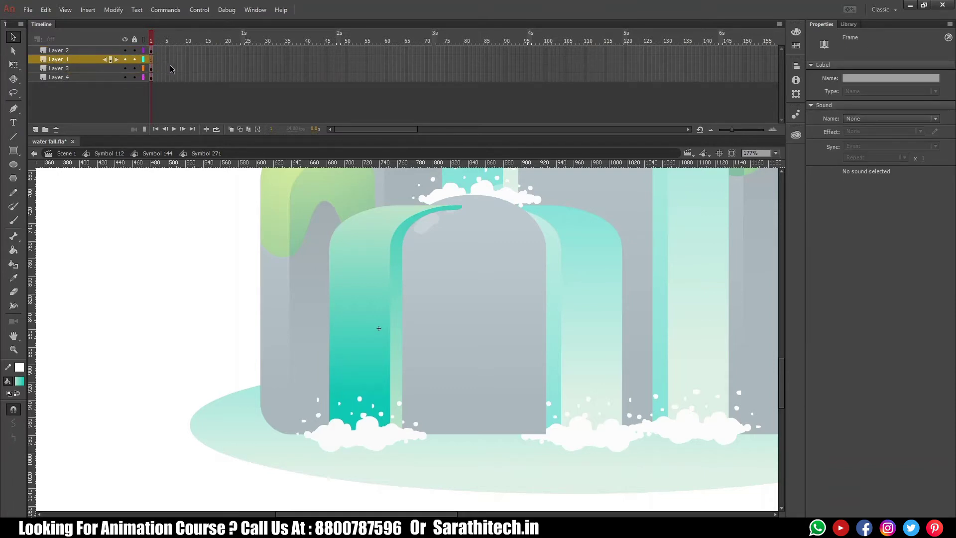
left_click(35, 130)
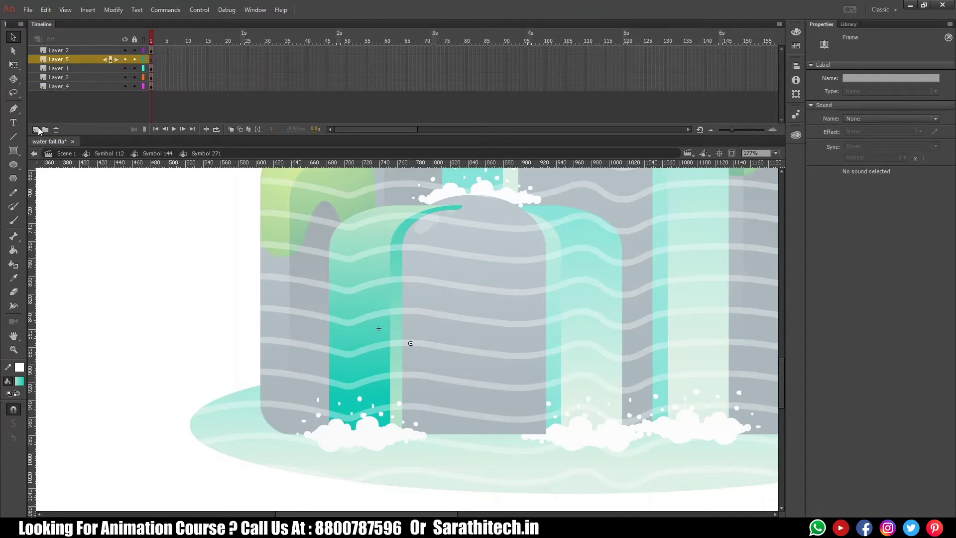
left_click(372, 248)
left_click(363, 273)
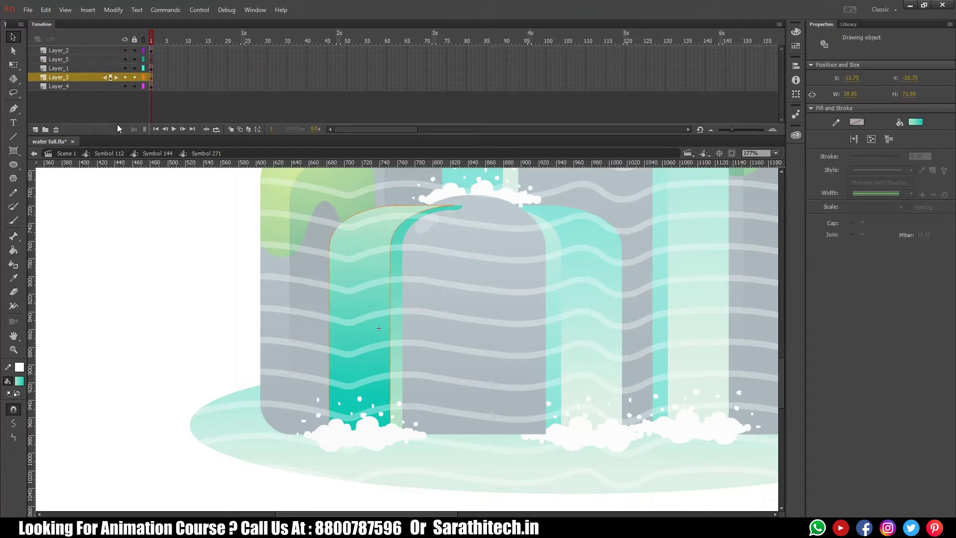
left_click_drag(148, 78, 149, 59)
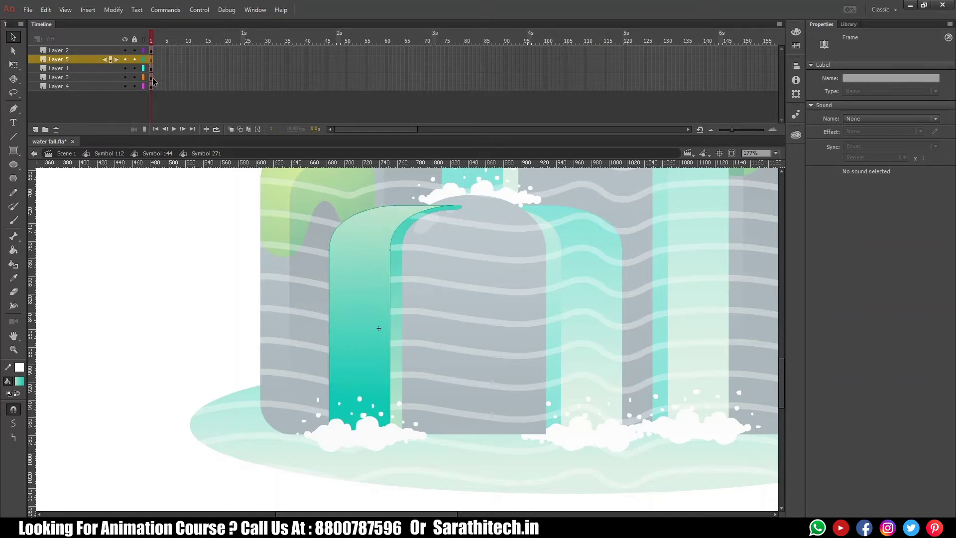
left_click(124, 60)
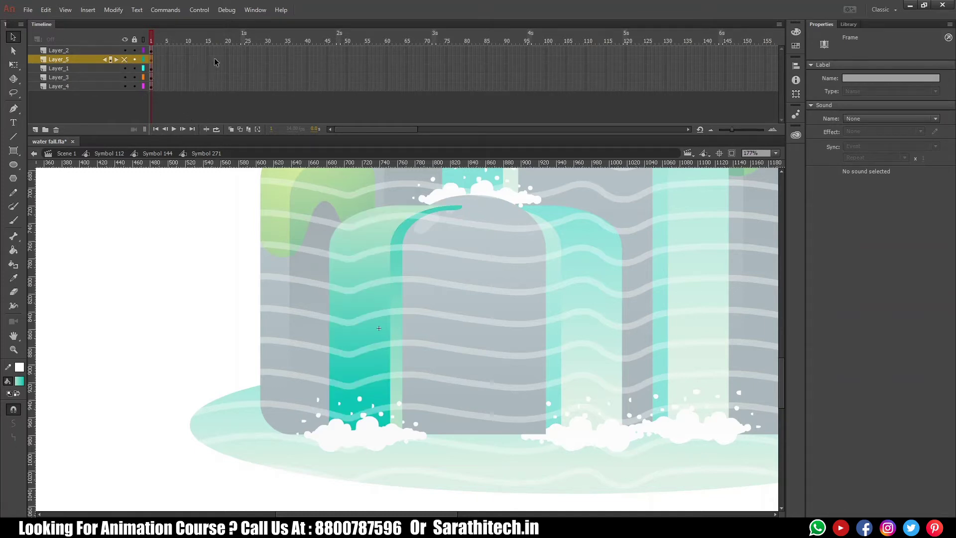
key("F5")
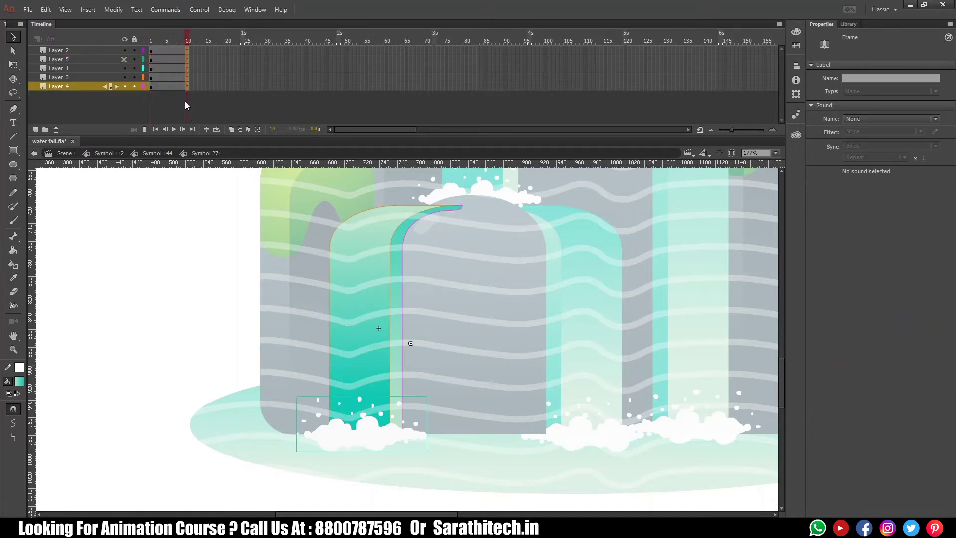
- Classic-tween the wavy texture on Layer_1 to move down from frame 1 to frame 10
left_click(447, 226)
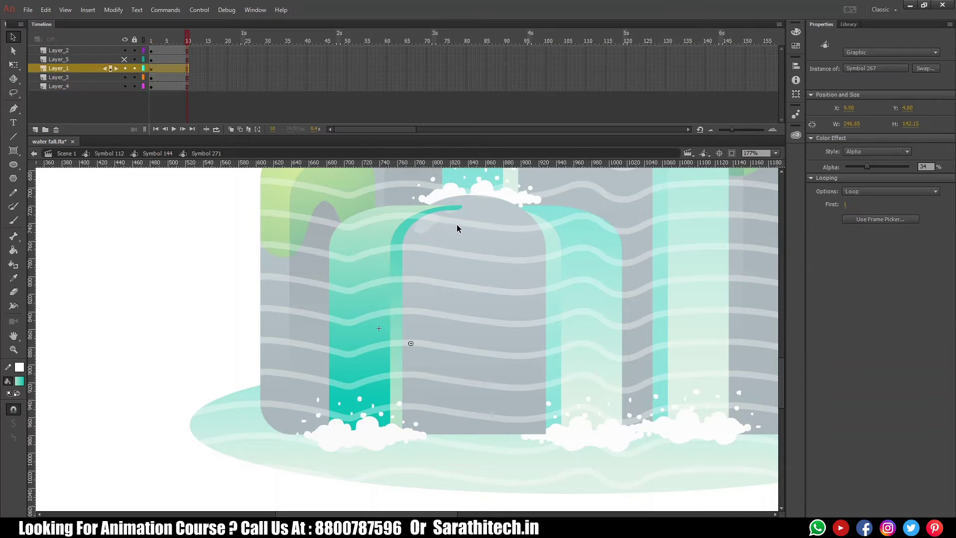
key("Up")
key("Up")
key("Up")
key("Up")
key("Up")
key("Up")
key("Up")
key("Up")
key("Up")
key("Up")
key("Up")
key("Up")
key("Up")
key("Up")
key("Up")
key("Up")
key("Up")
key("Up")
key("Up")
key("Up")
key("Up")
key("Up")
key("Up")
key("Up")
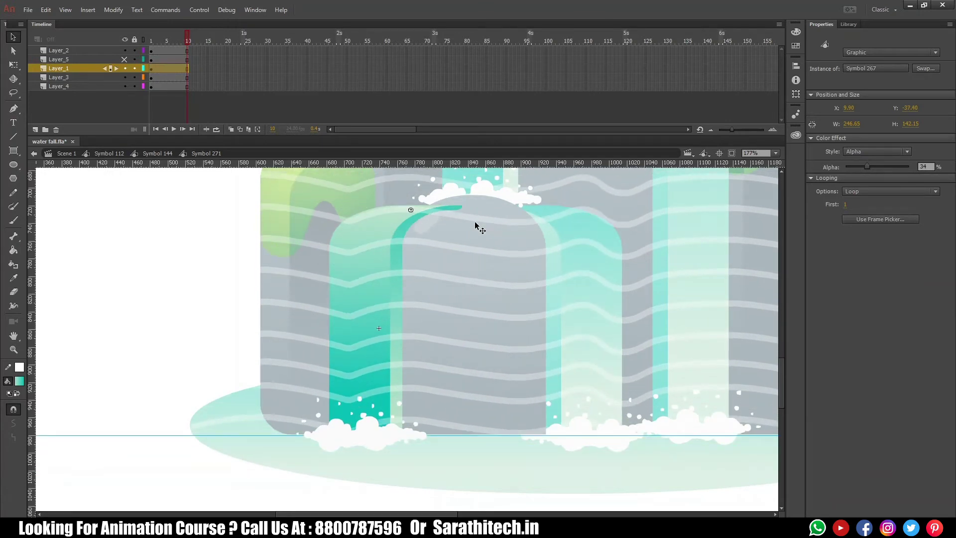
left_click(184, 70)
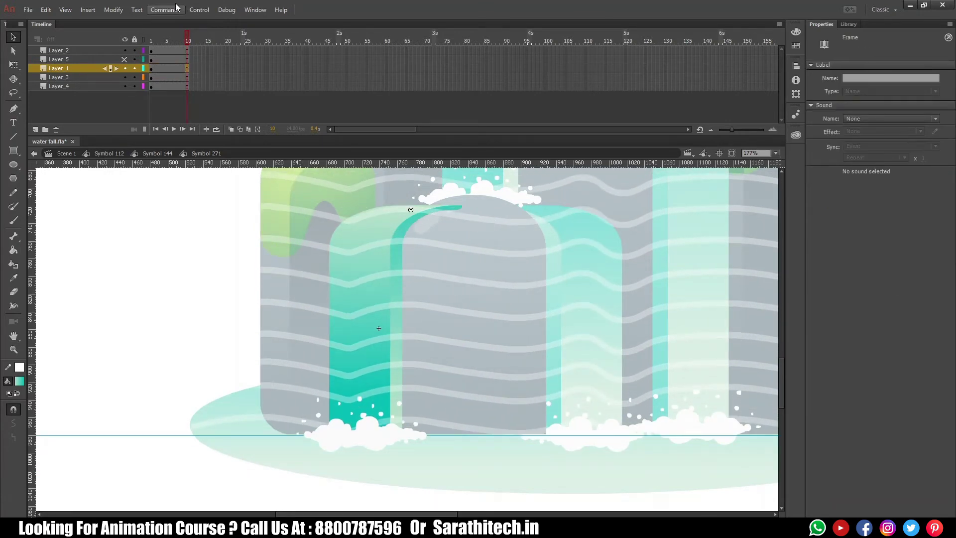
right_click(166, 69)
left_click(204, 98)
left_click(188, 70)
key("Down")
key("Down")
key("Down")
key("Down")
key("Down")
key("Down")
key("Down")
key("Down")
key("Down")
key("Down")
key("Down")
key("Down")
key("Down")
key("Down")
key("Down")
key("Down")
key("Down")
key("Down")
key("Down")
key("Down")
key("Down")
key("Down")
key("Down")
key("Down")
key("Down")
key("Down")
key("Down")
key("Down")
key("Down")
key("Down")
key("Down")
key("Down")
key("Down")
key("Down")
key("Down")
key("Down")
key("Down")
key("Down")
key("Down")
key("Down")
key("Down")
key("Up")
key("Up")
key("Up")
key("Up")
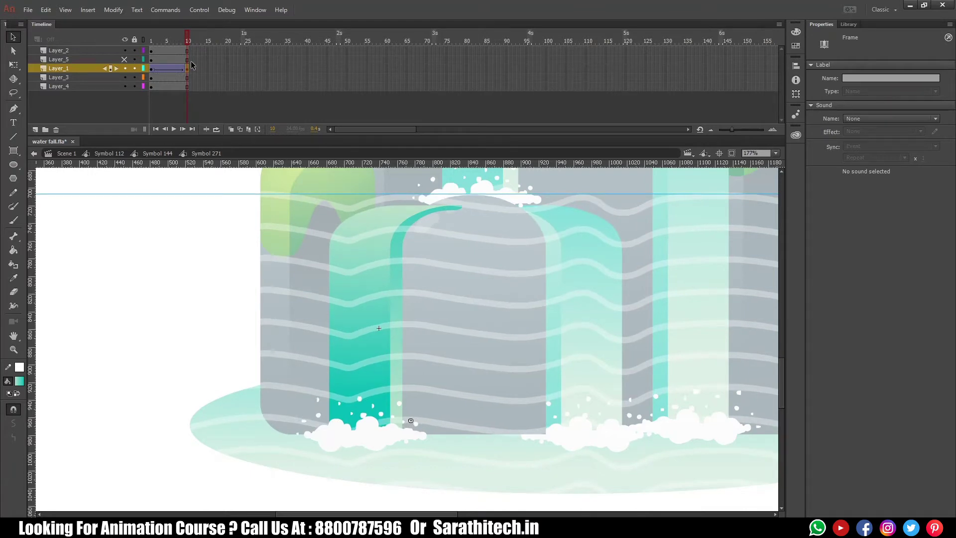
- Make Layer_5 a mask over the texture and return to Symbol 144
right_click(110, 59)
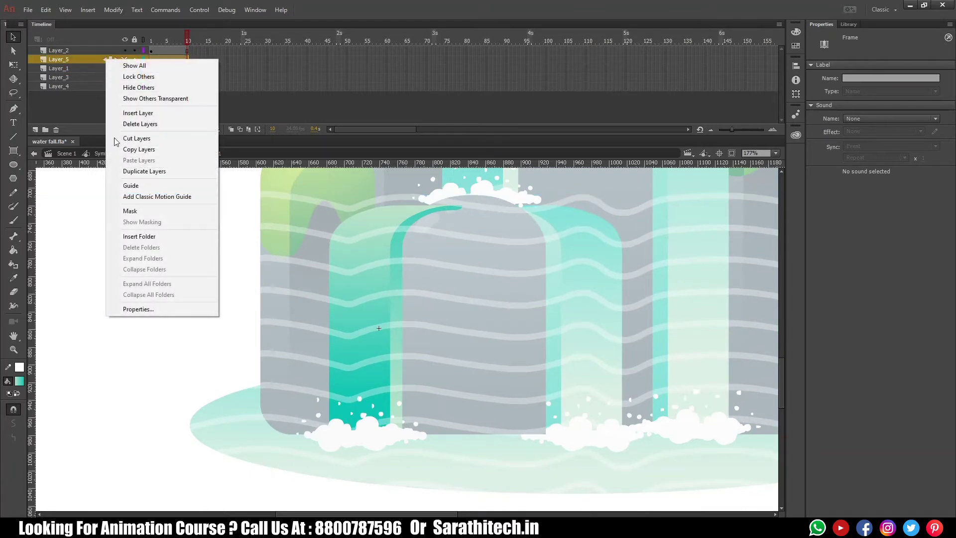
left_click(144, 210)
left_click(156, 153)
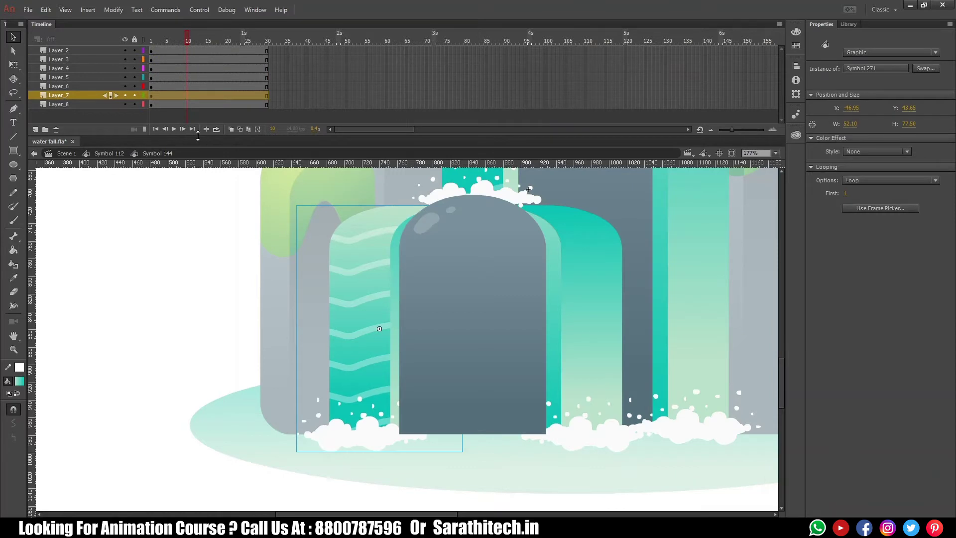
- Fit the stage and play the waterfall animation, inspecting Symbol 145's layers along the way
key("ctrl+1")
key("ctrl+2")
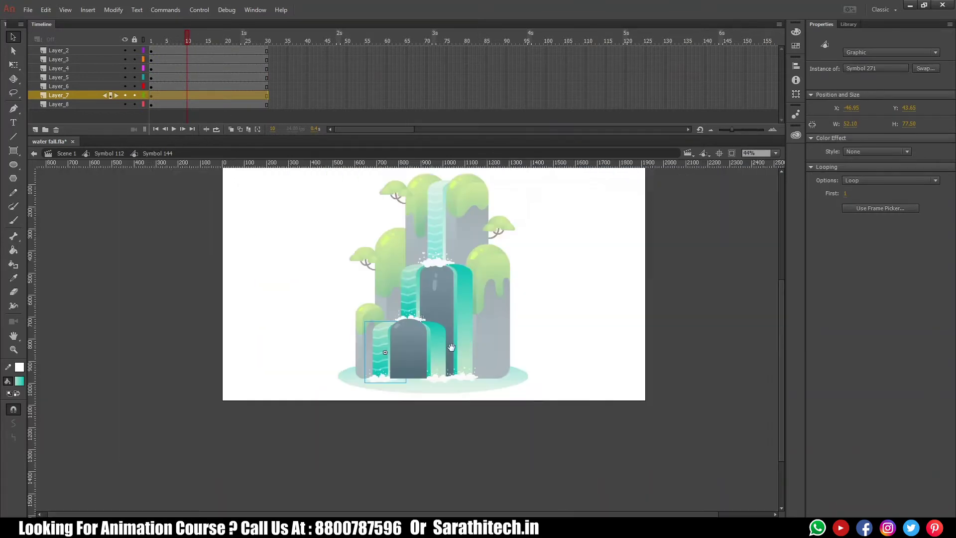
key("Return")
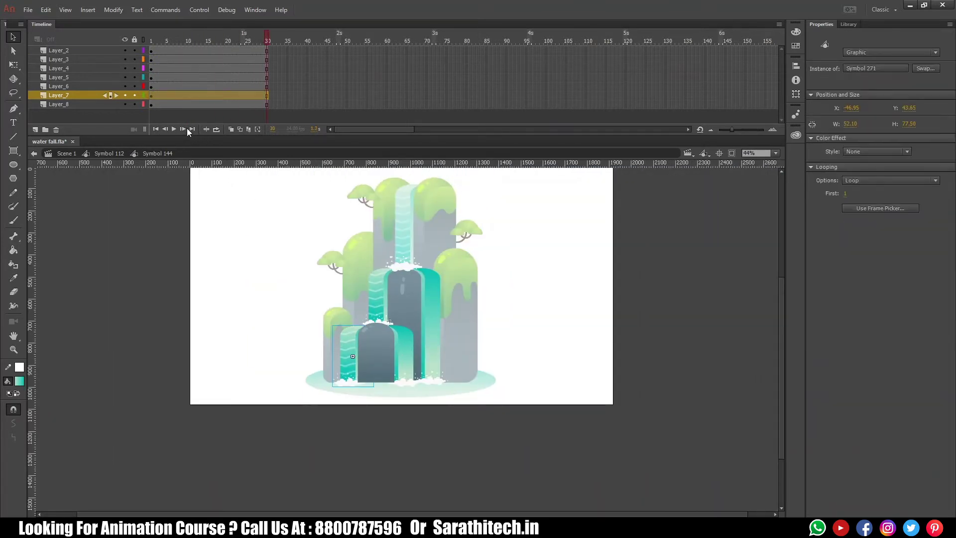
double_click(408, 208)
double_click(409, 208)
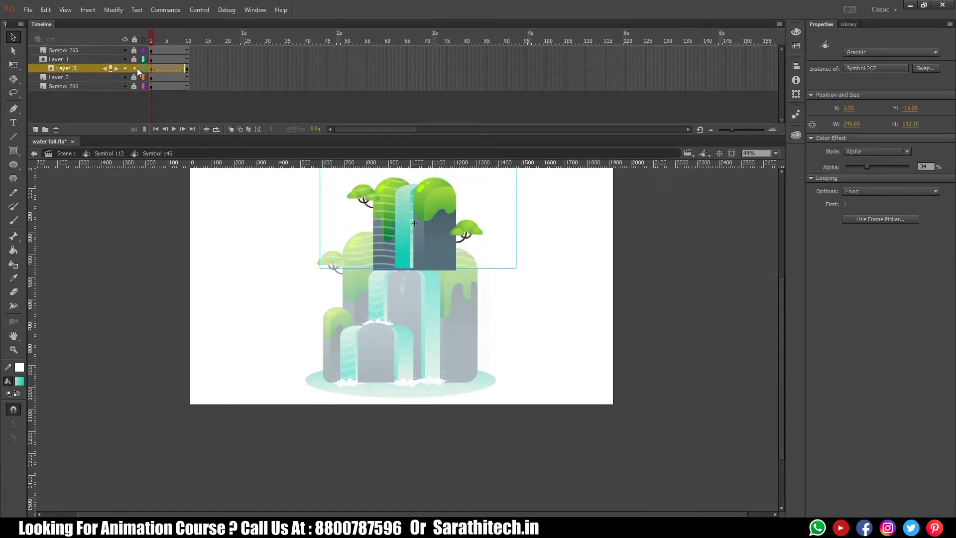
left_click(109, 153)
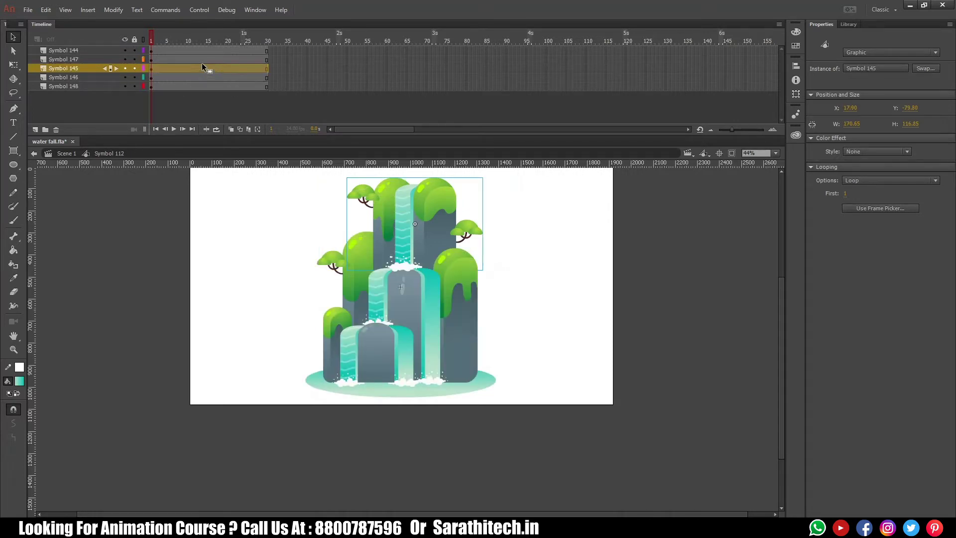
key("Return")
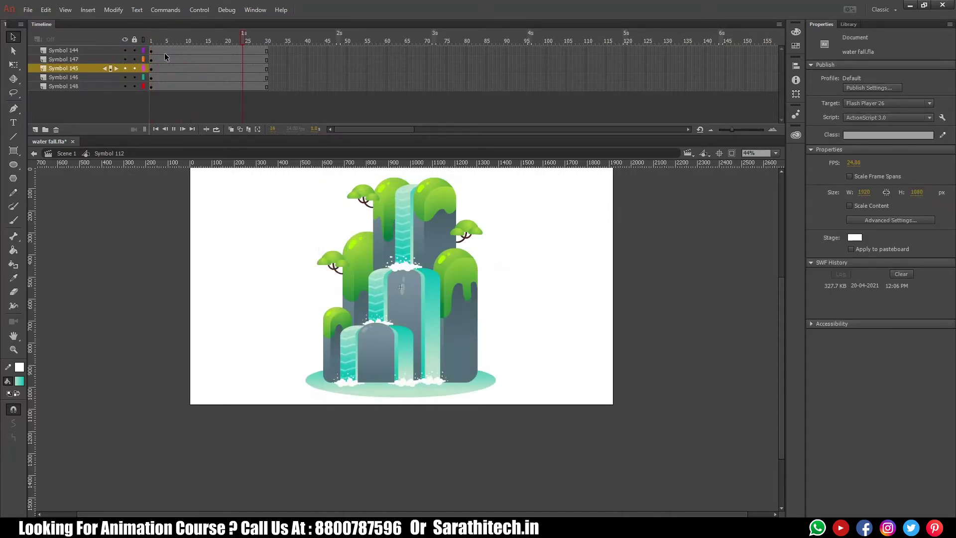
left_click(203, 169)
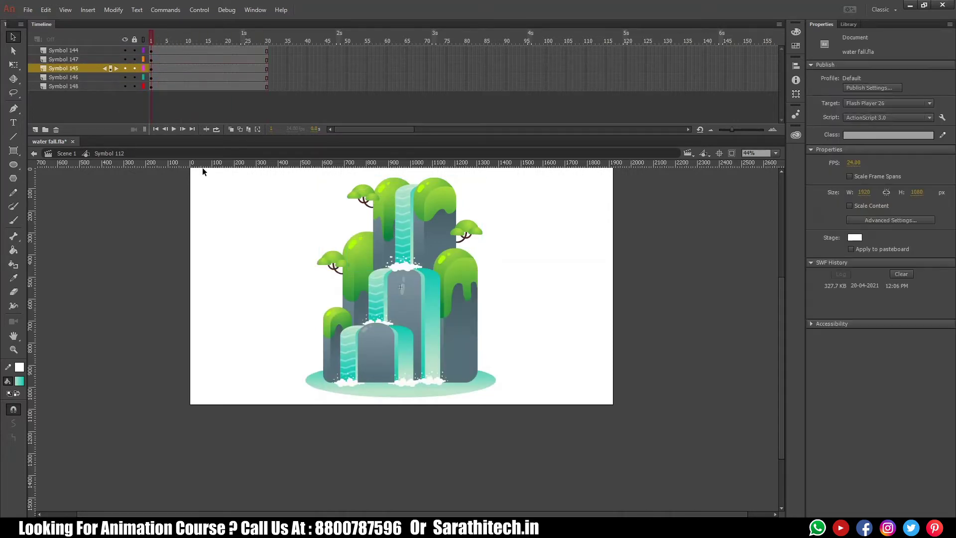
- Enter Symbol 144 and then the middle stream's Symbol 268, unlocking its Layer_4 texture layer
double_click(379, 294)
left_click(380, 290)
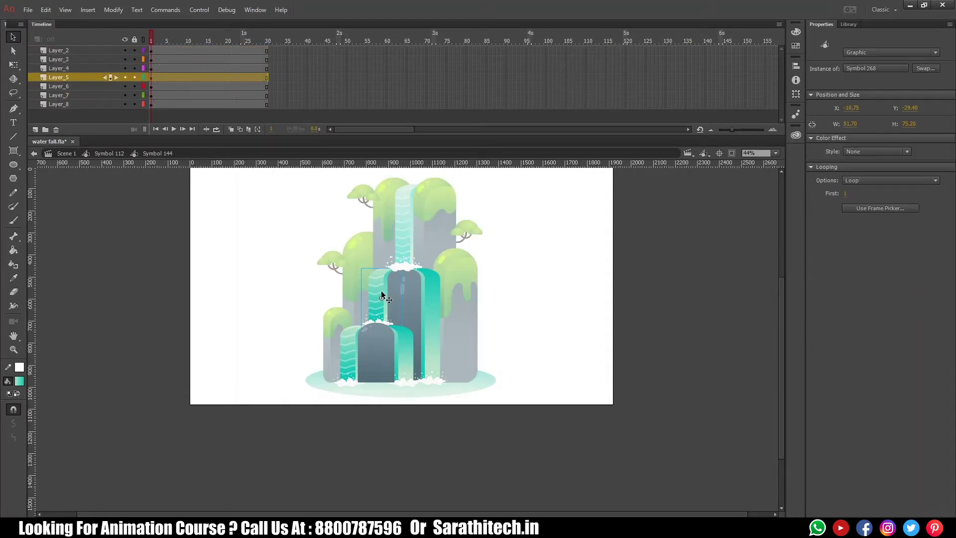
double_click(388, 288)
left_click(133, 68)
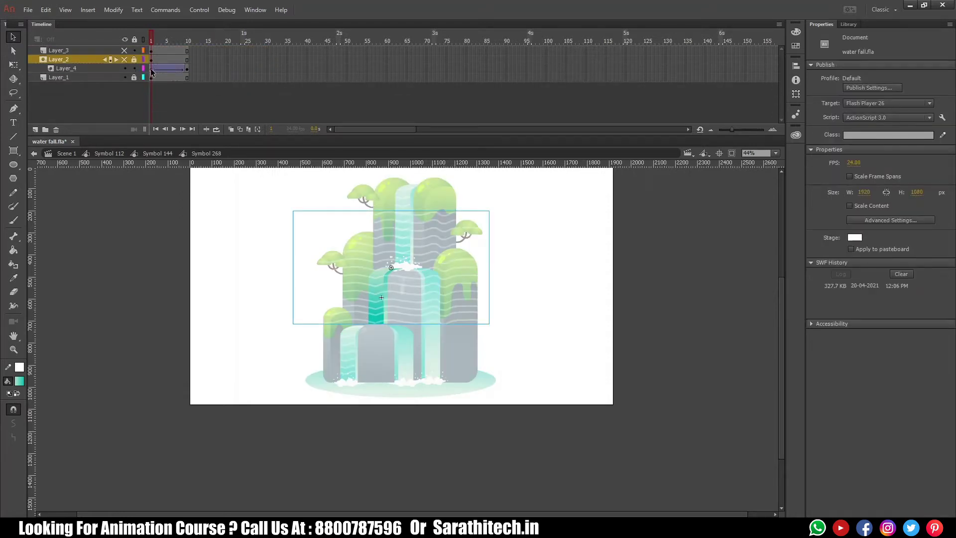
- Reverse the Layer_4 texture frames in Symbol 268
left_click(186, 68)
right_click(180, 68)
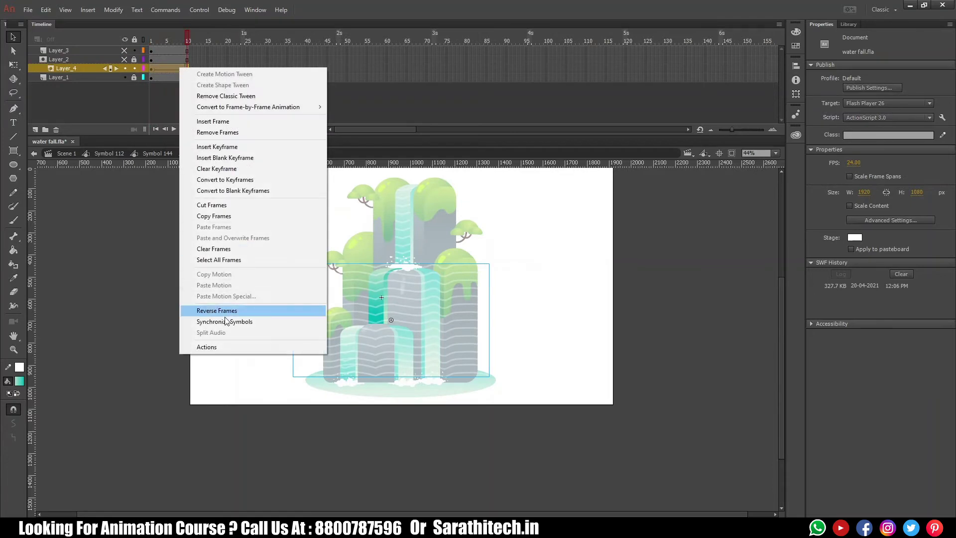
left_click(216, 310)
- Reverse frames 1–10 of Layer_1 in Symbol 271, then go back up to Symbol 112
double_click(350, 349)
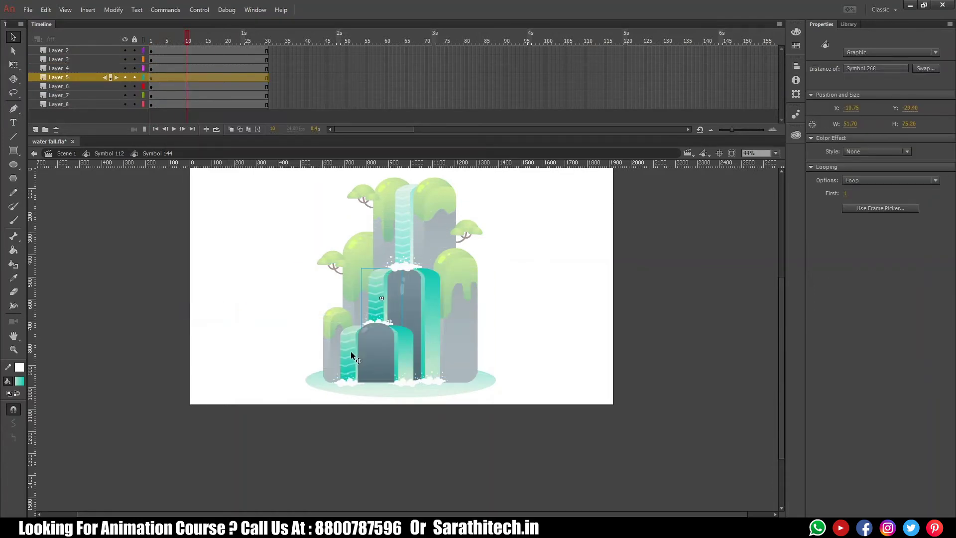
left_click_drag(151, 70, 187, 69)
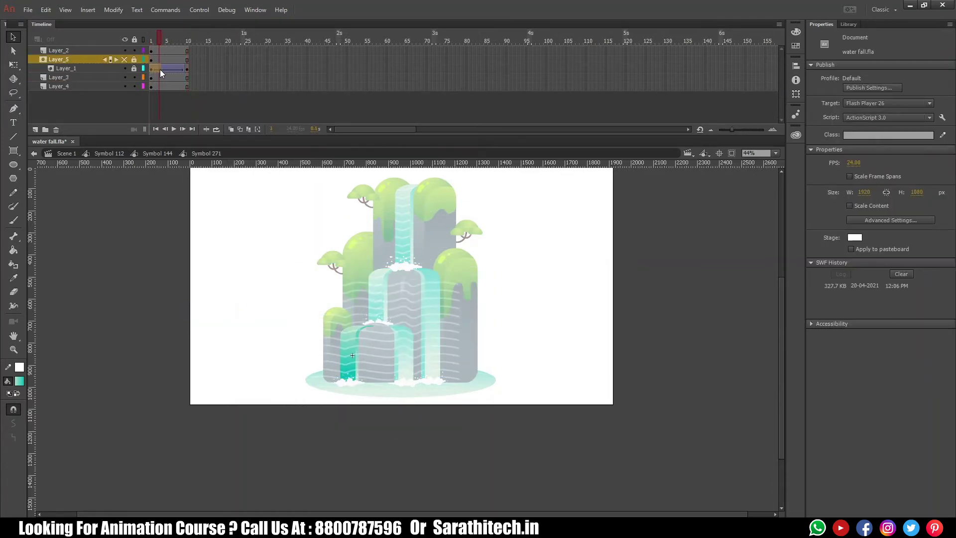
right_click(189, 70)
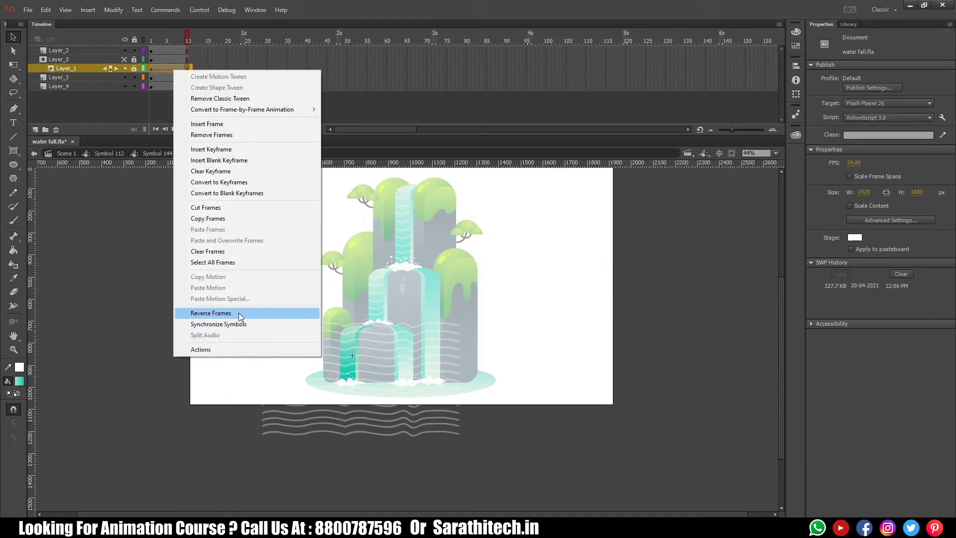
left_click(238, 313)
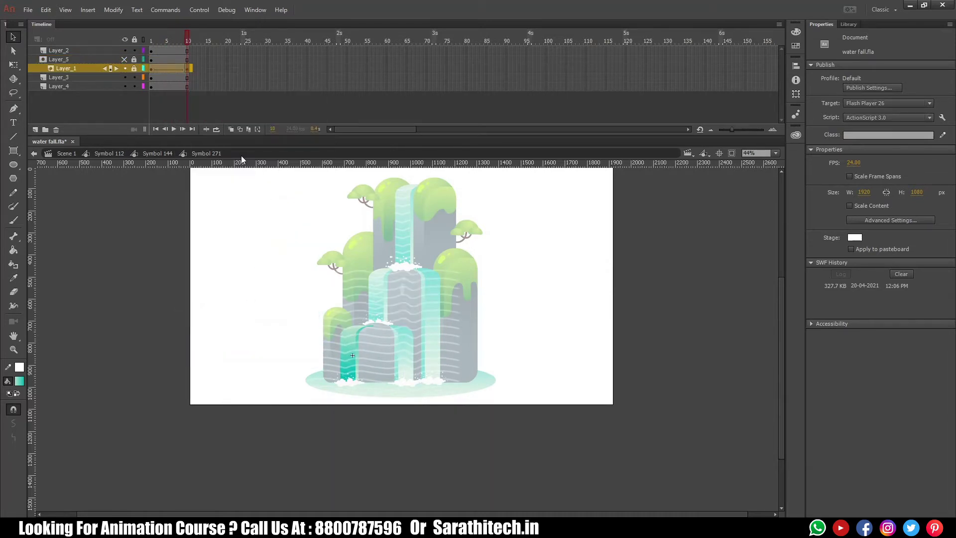
left_click(158, 152)
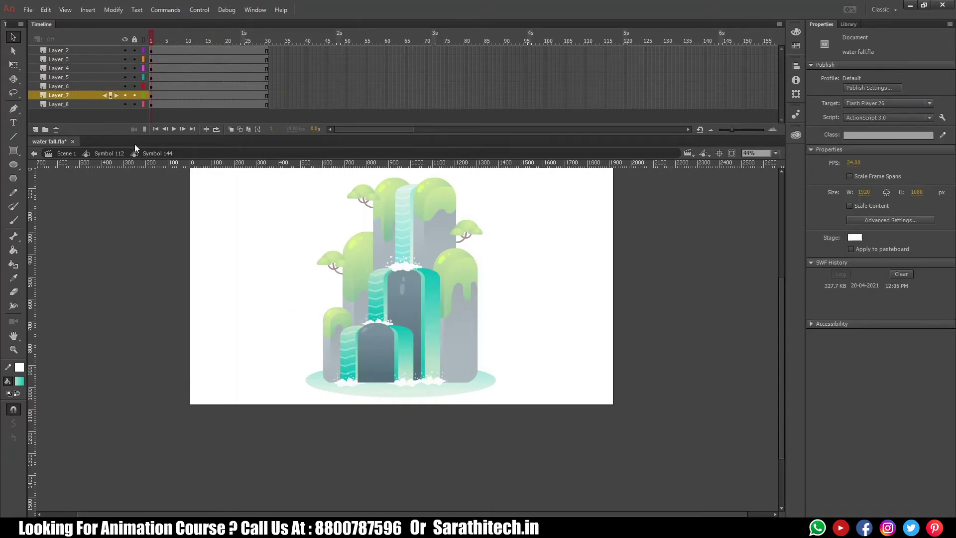
left_click(109, 153)
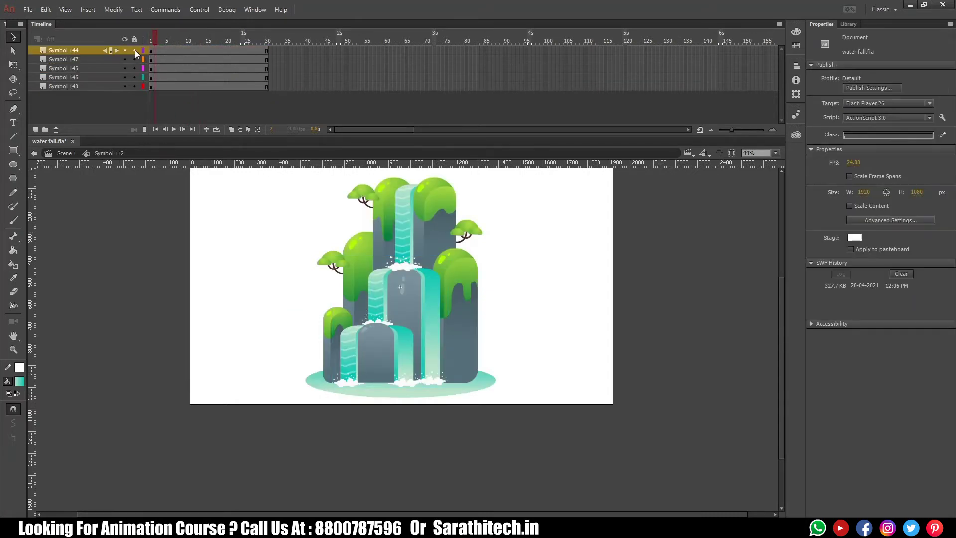
- Play the animation, then zoom in and enter Symbol 144 and the teal waterfall Symbol 270
key("Return")
key("Return")
left_click_drag(315, 242, 490, 427)
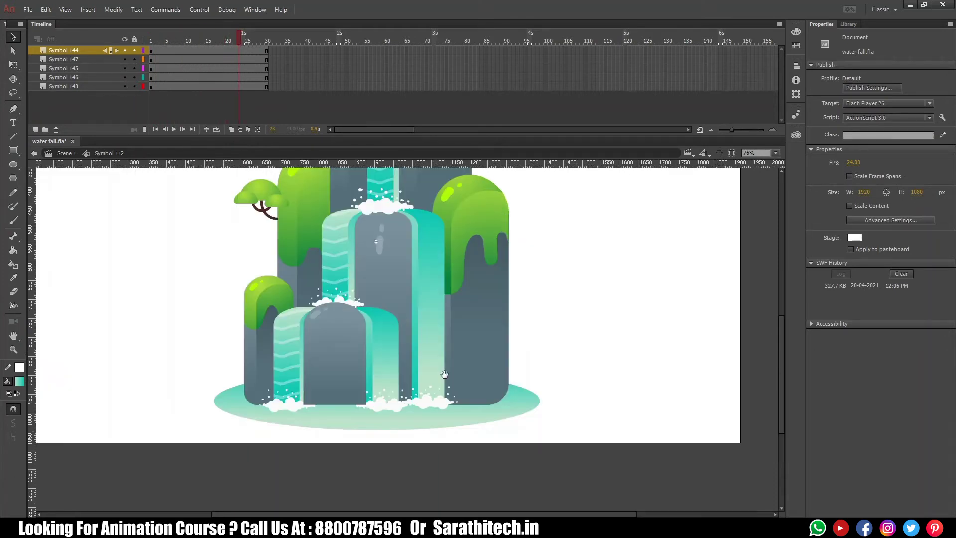
double_click(389, 342)
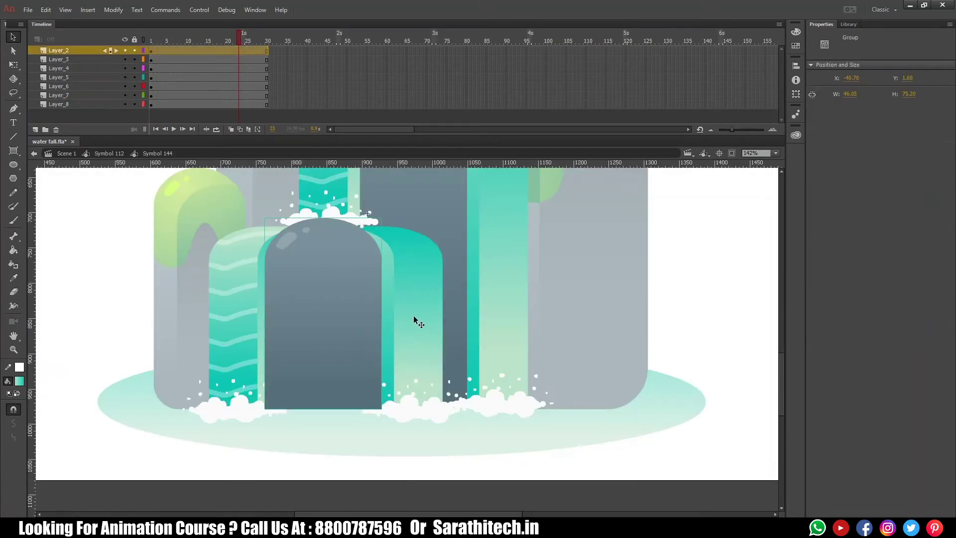
left_click(416, 321)
double_click(421, 320)
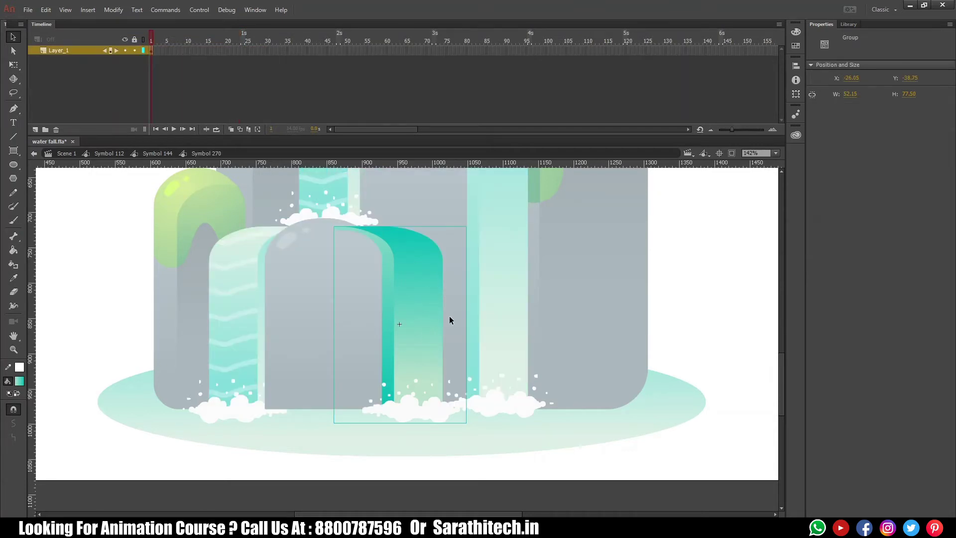
- Distribute the teal waterfall shape to separate layers and inspect the wave texture instance
left_click(437, 253)
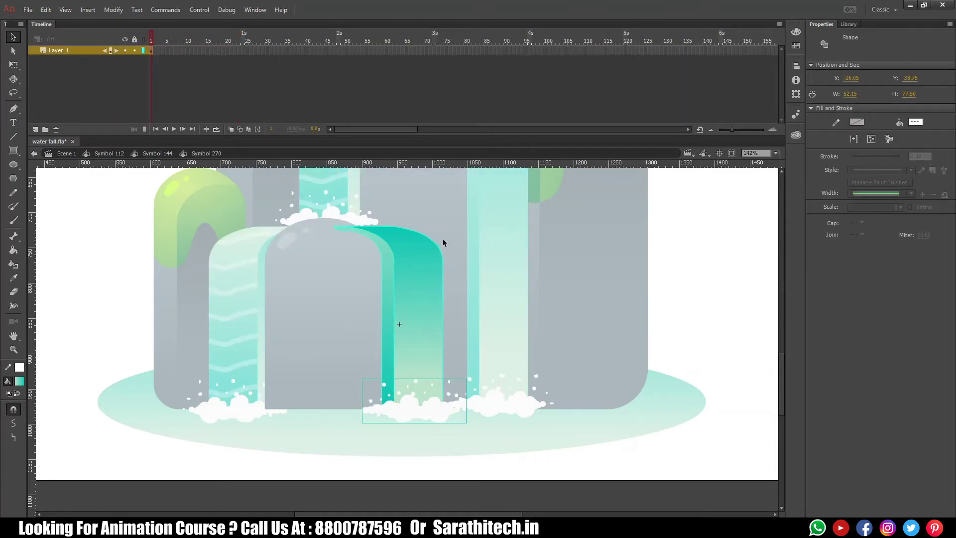
key("ctrl+shift+d")
left_click(159, 82)
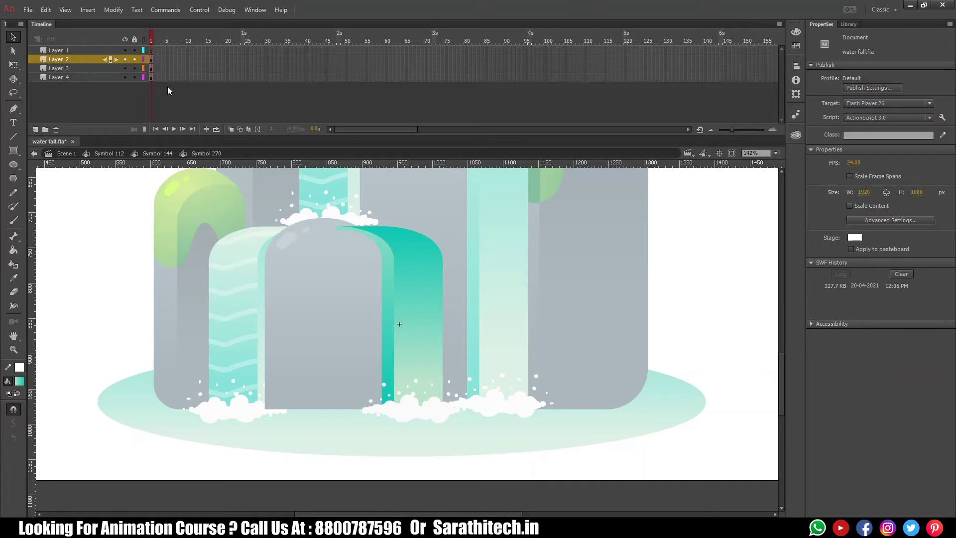
left_click(430, 273)
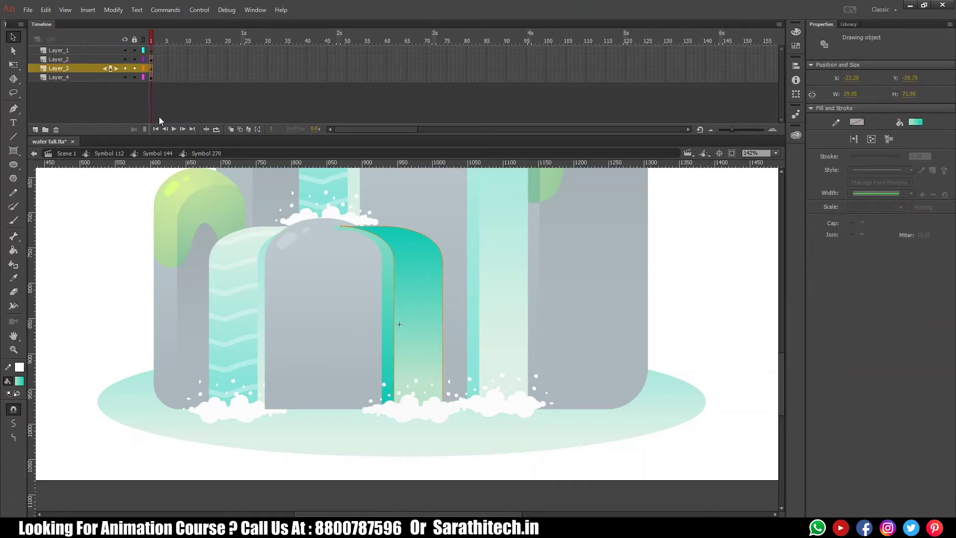
left_click(152, 51)
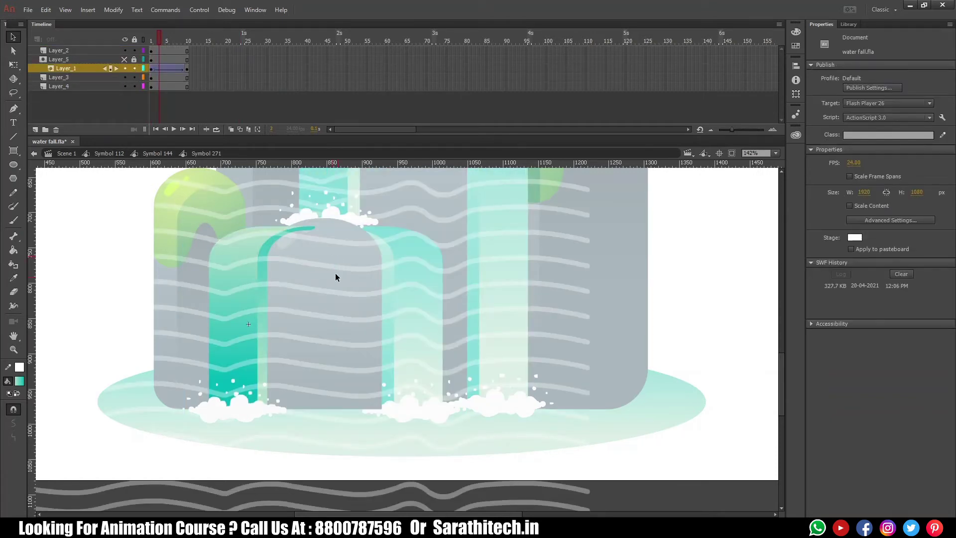
left_click(152, 69)
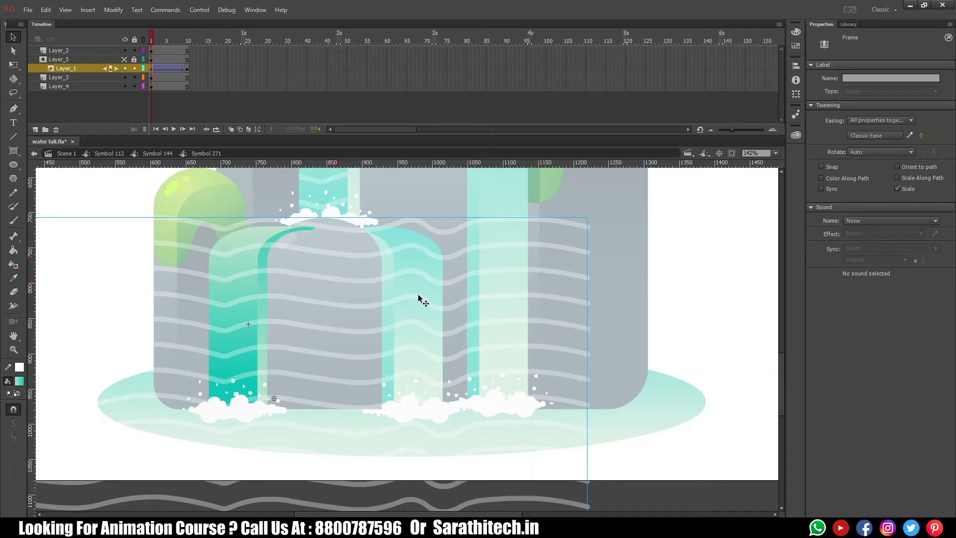
double_click(423, 266)
double_click(426, 266)
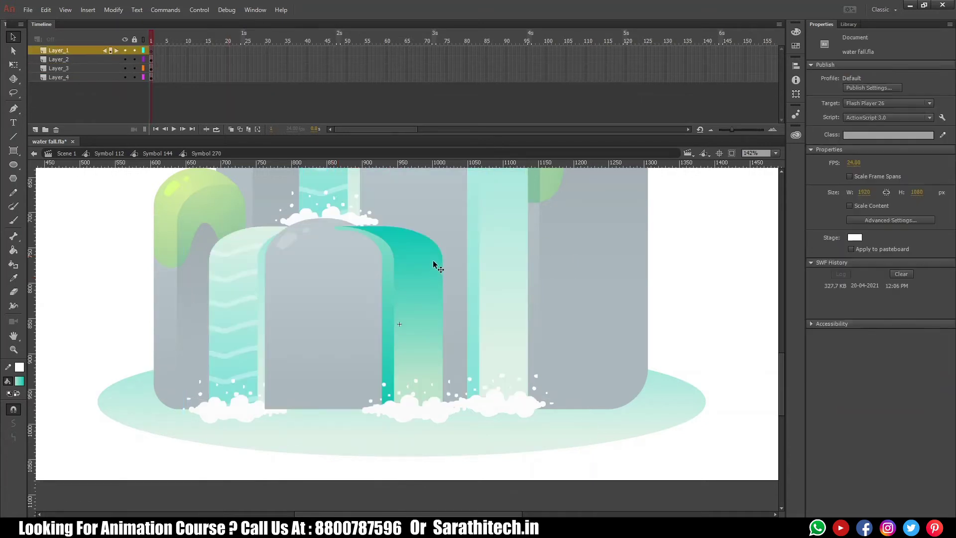
- Paste the wavy-line texture onto Layer_1 and shift it down over the stream
left_click(156, 55)
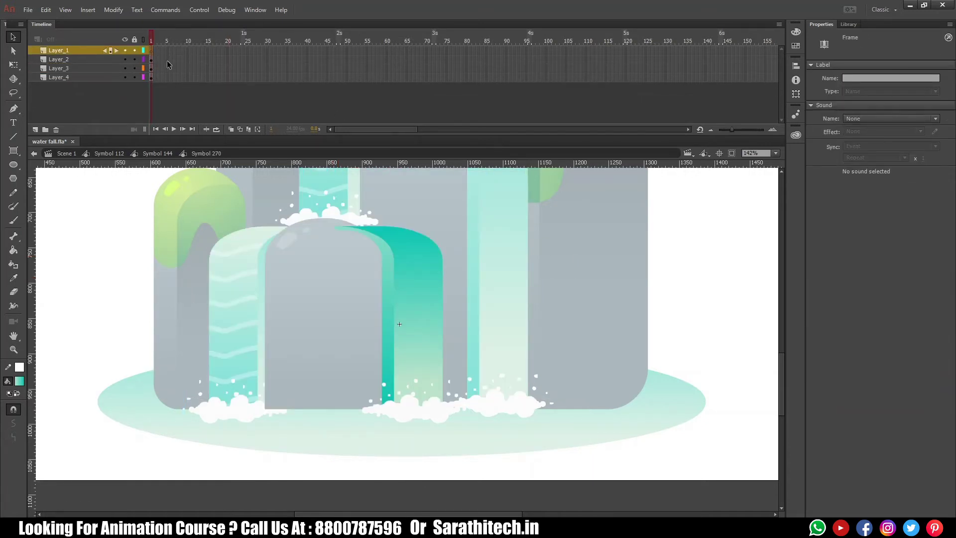
key("ctrl+v")
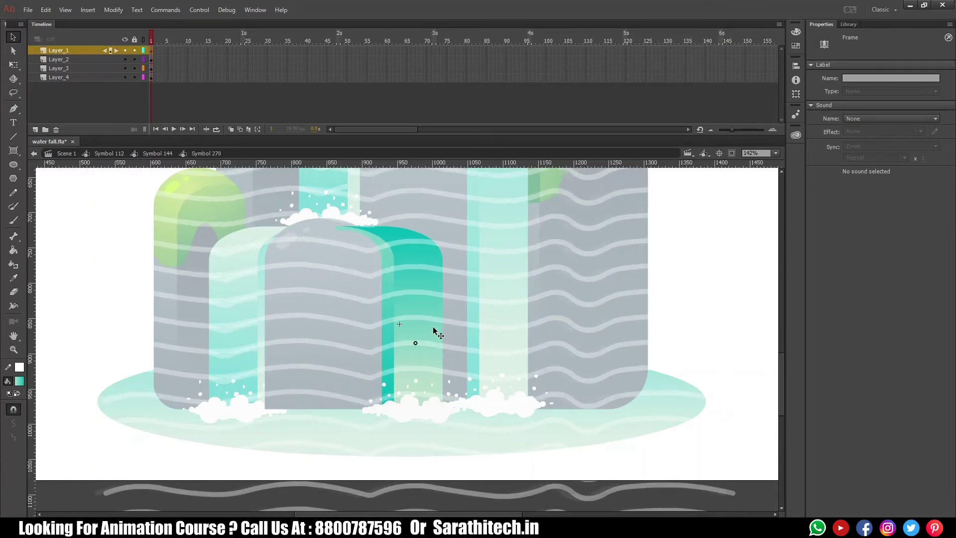
left_click(470, 228)
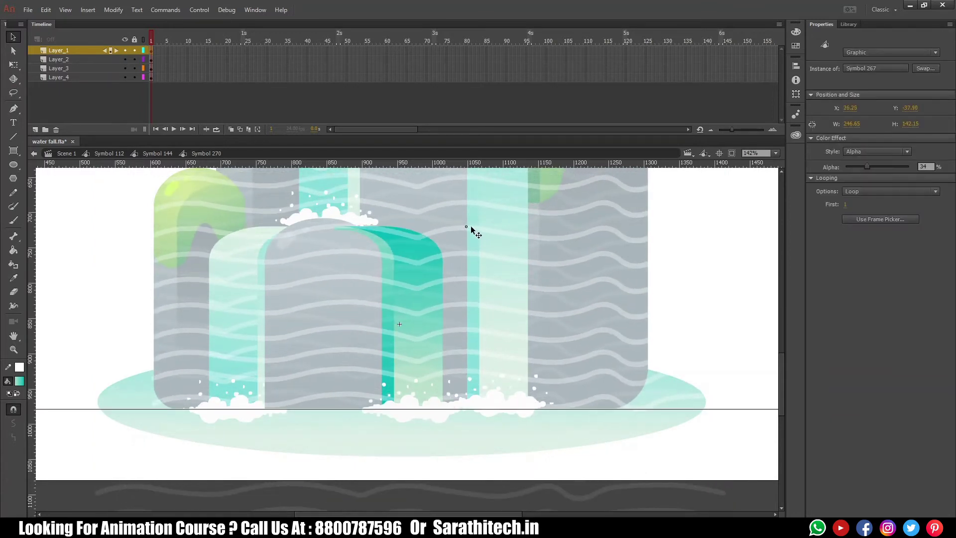
mouse_move(470, 228)
left_mouse_down()
mouse_move(464, 285)
mouse_move(473, 230)
left_mouse_up()
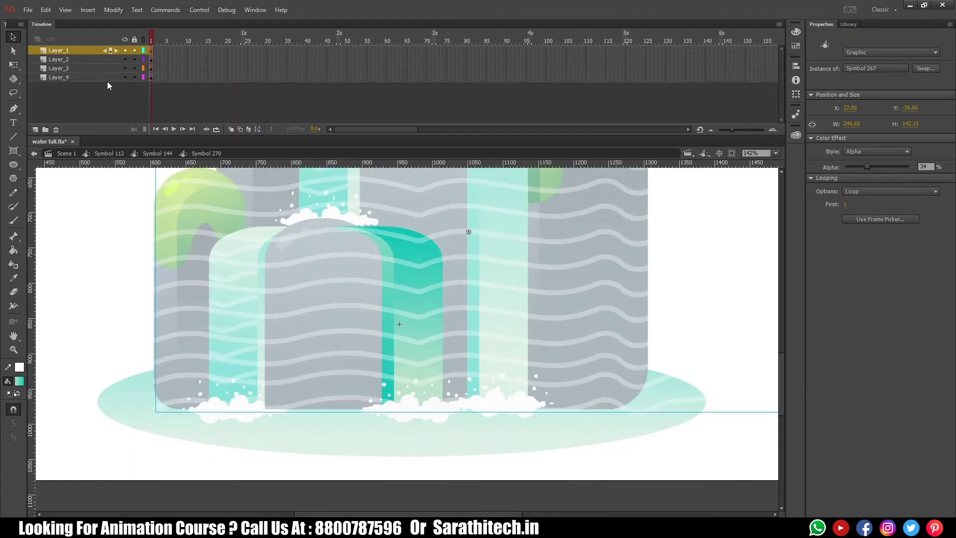
left_click(416, 257)
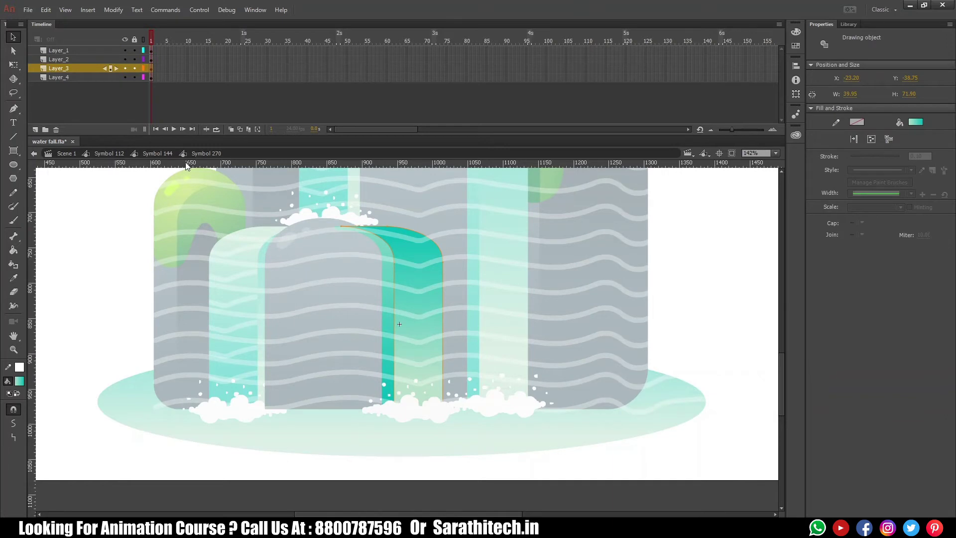
- Paste the teal shape in place on a new top layer, extend all five layers to frame 10, and hide it
left_click(35, 129)
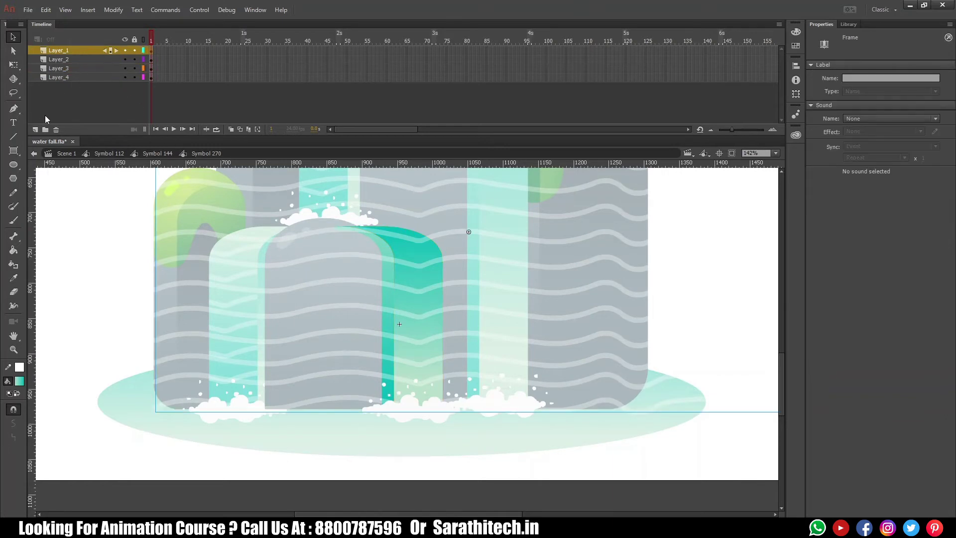
left_click(152, 52)
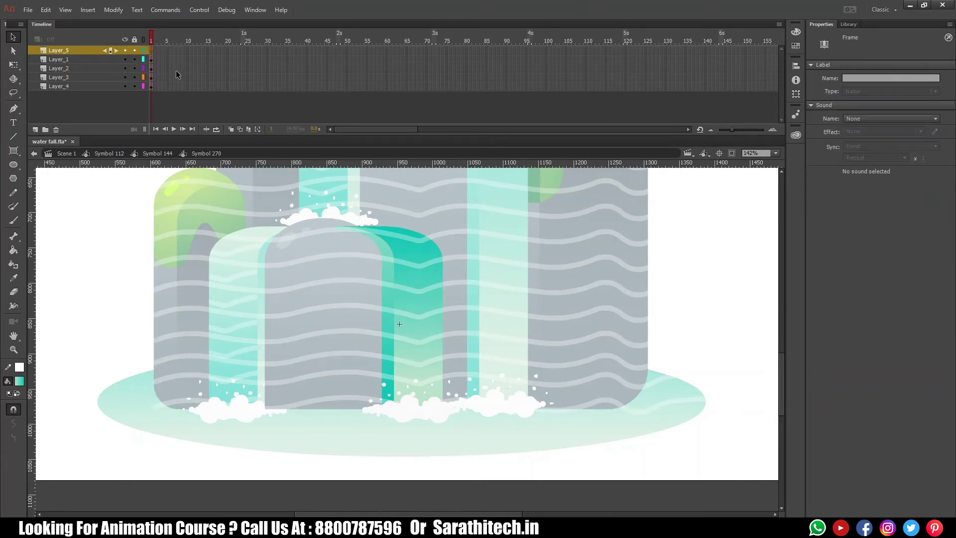
key("ctrl+shift+v")
left_click(191, 92)
left_click_drag(188, 53, 189, 90)
key("F5")
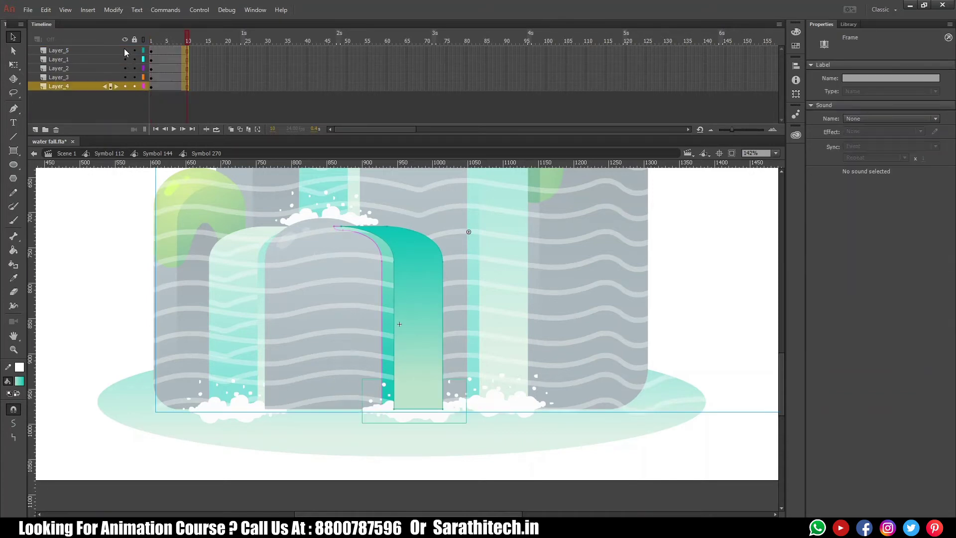
left_click(124, 50)
left_click(425, 272)
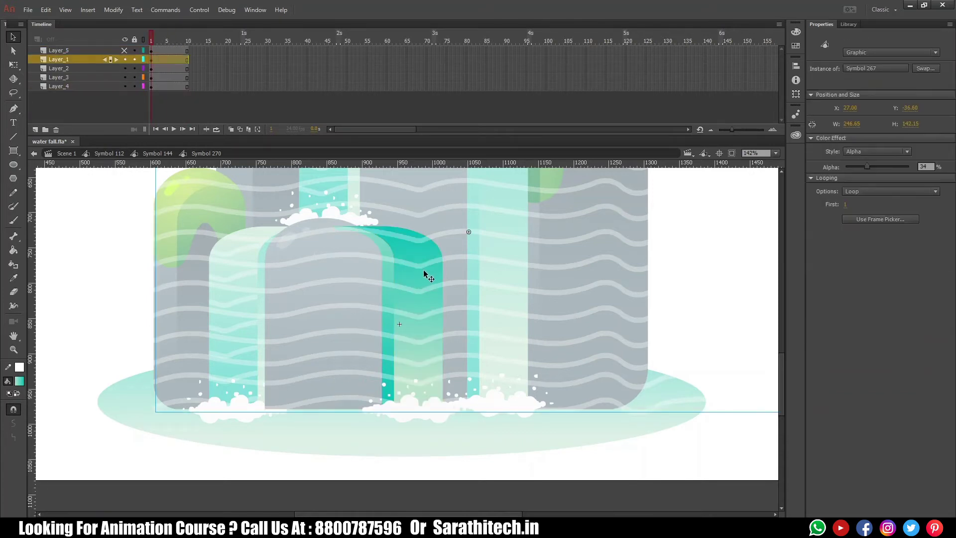
left_click(187, 59)
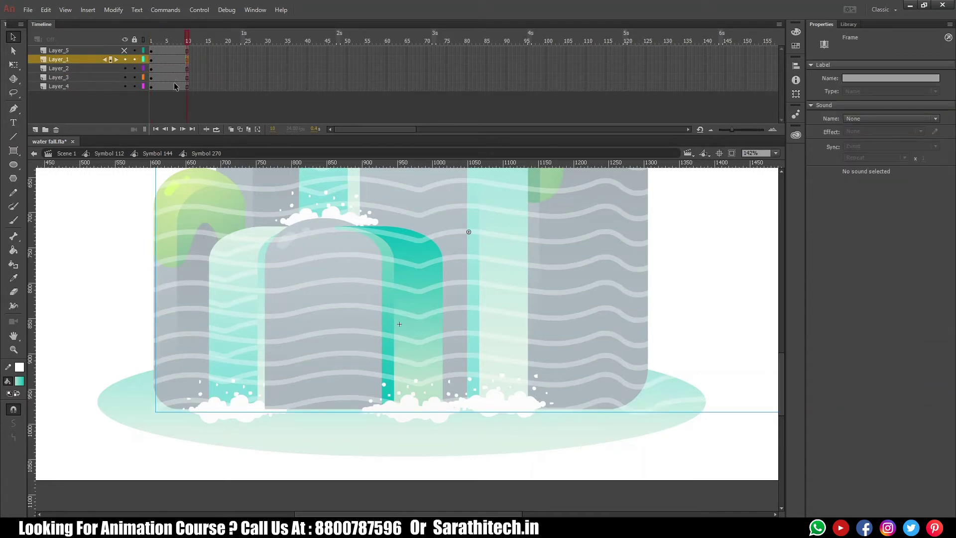
right_click(167, 59)
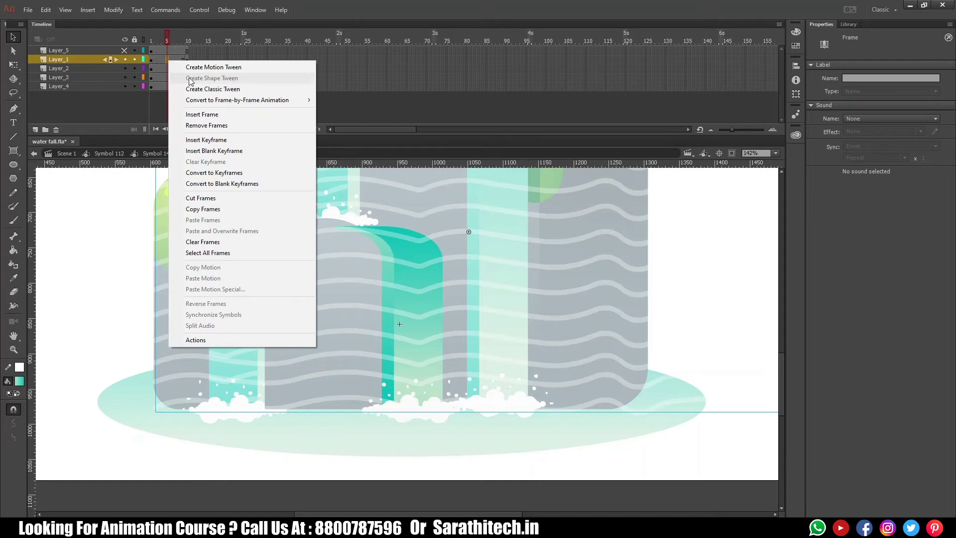
- Classic-tween the wavy texture over frames 1–10, mask it with the top stream layer, and preview it
left_click(196, 88)
left_click(187, 60)
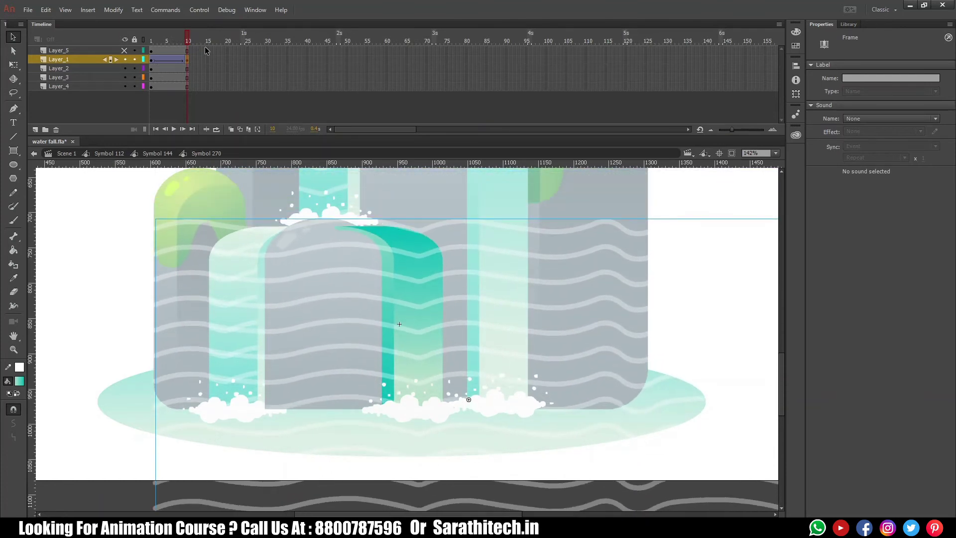
right_click(97, 51)
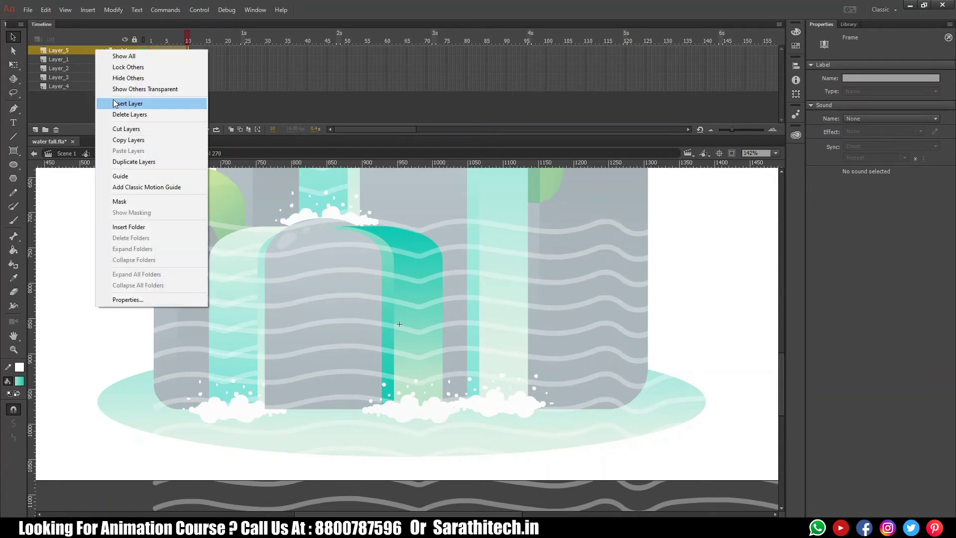
left_click(119, 202)
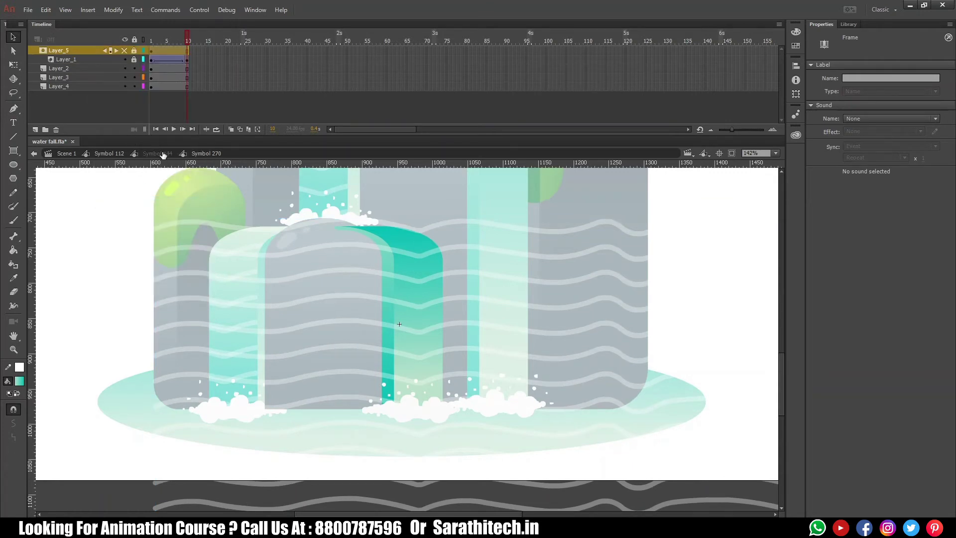
left_click(163, 154)
key("Return")
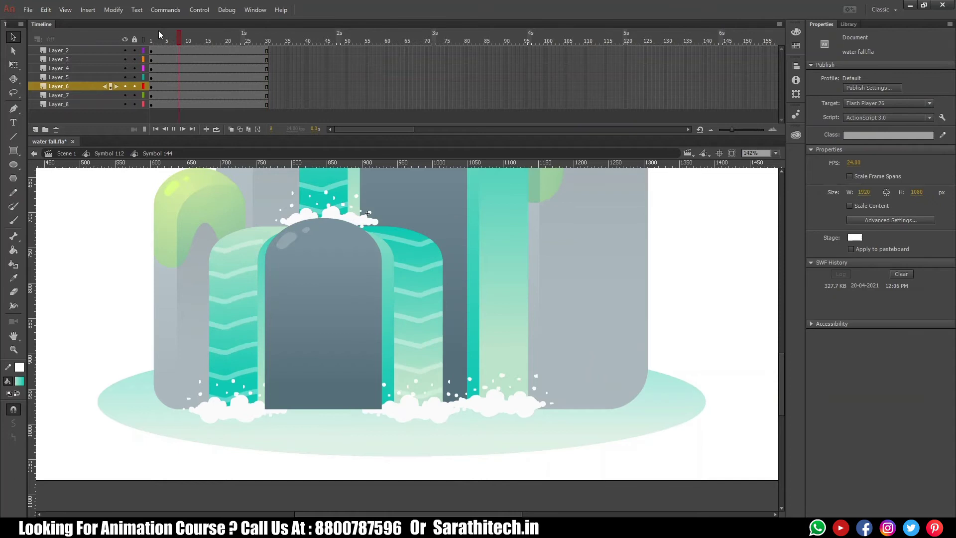
- Reverse the wave texture tween on Layer_1 inside Symbol 278
double_click(414, 266)
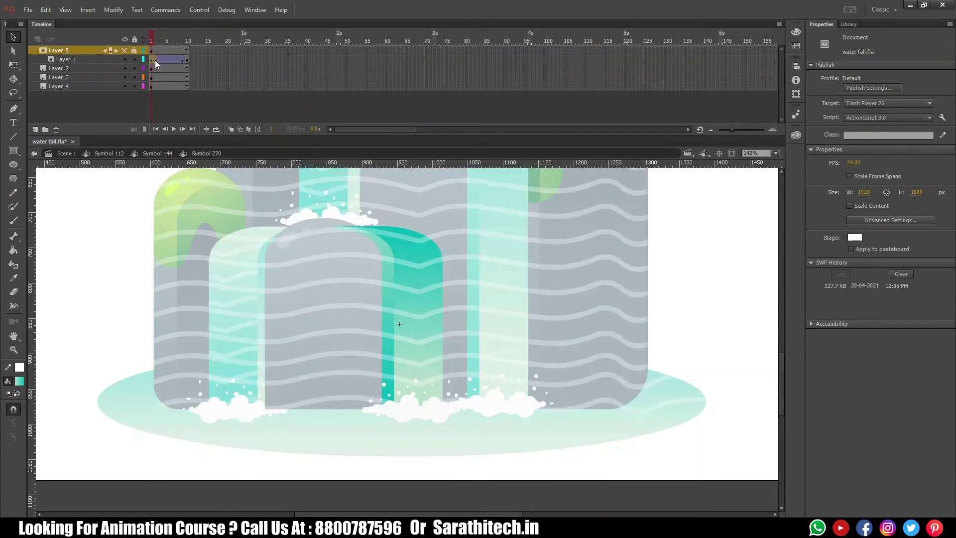
left_click(160, 60)
left_click(151, 60)
right_click(165, 59)
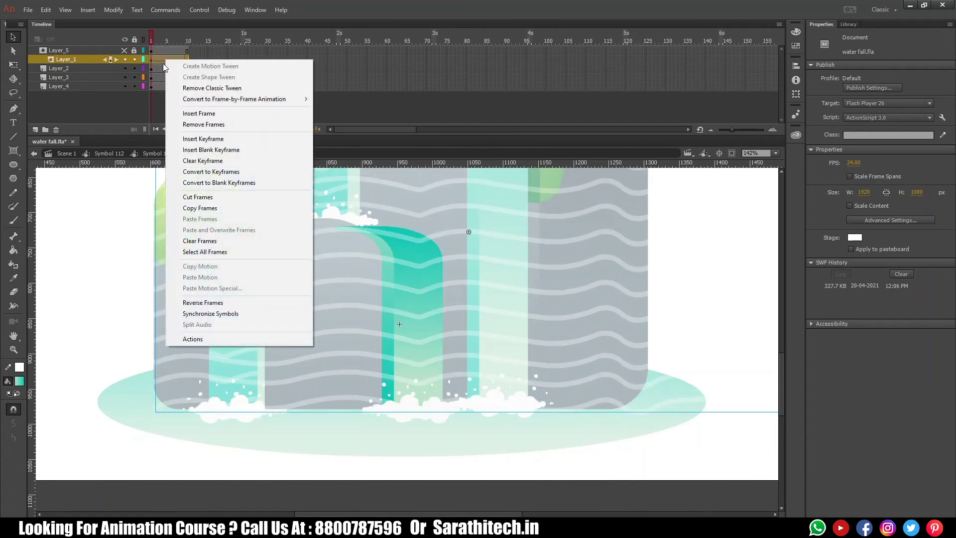
left_click(224, 299)
left_click(158, 154)
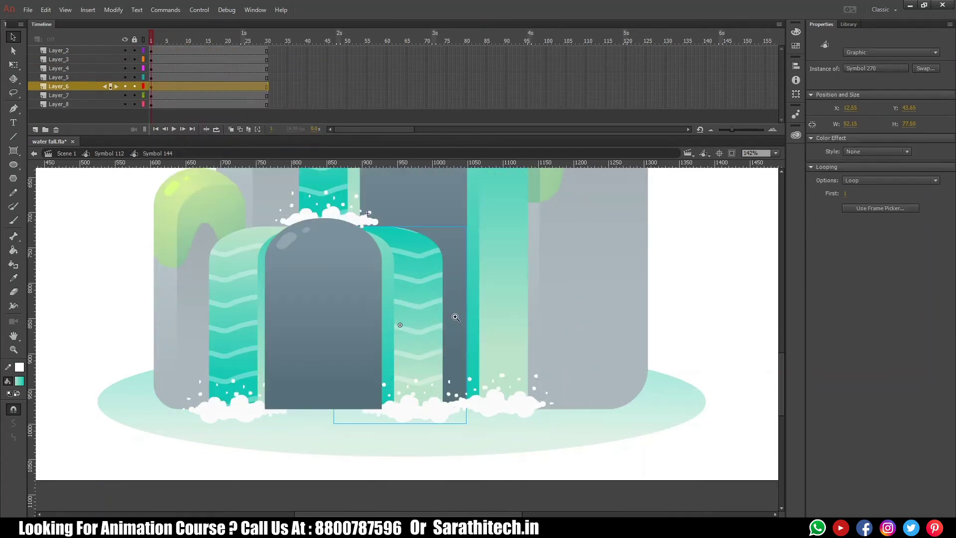
- Preview the whole waterfall, then open the back stream's Symbol 269 for editing
left_click(464, 330)
left_click(435, 356, "alt")
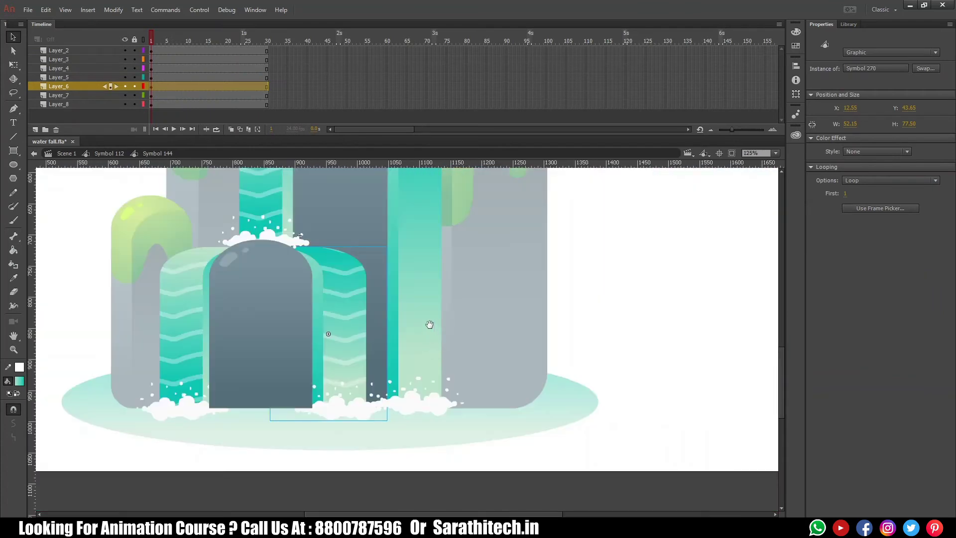
left_click(427, 348, "alt")
left_click(475, 327)
key("Return")
key("Return")
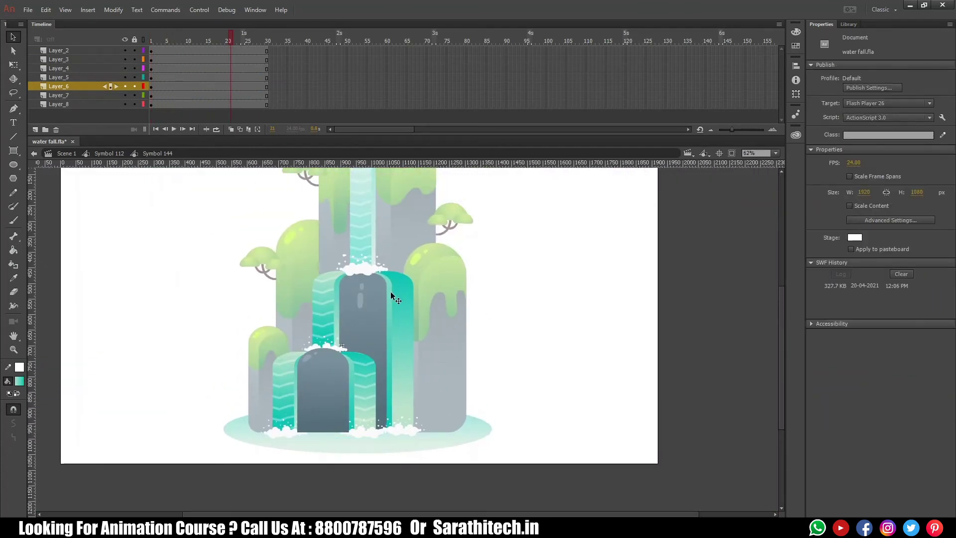
left_click(391, 298)
double_click(396, 301)
scroll(475, 437, "up", 3)
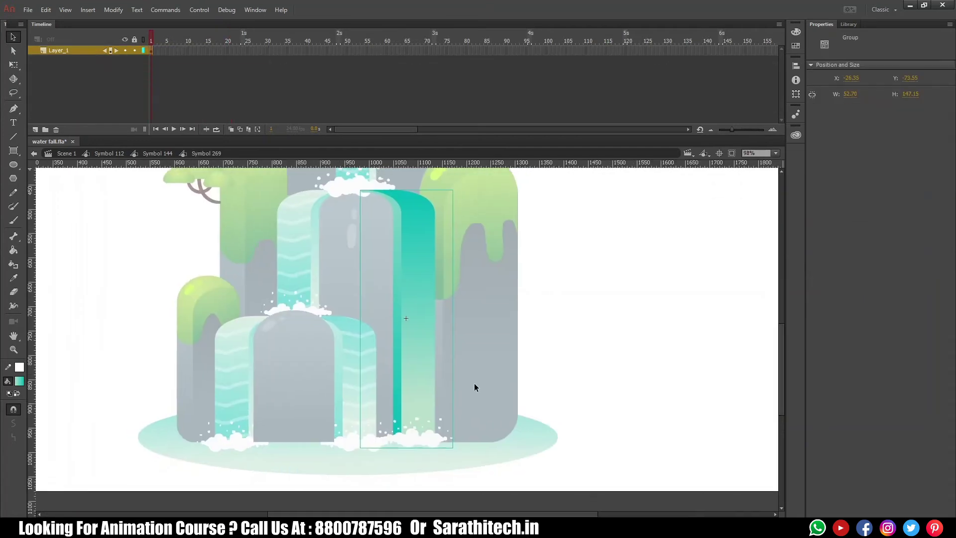
- Break the back stream apart, distribute it to layers, and paste the teal strip onto Layer_1
key("ctrl+b")
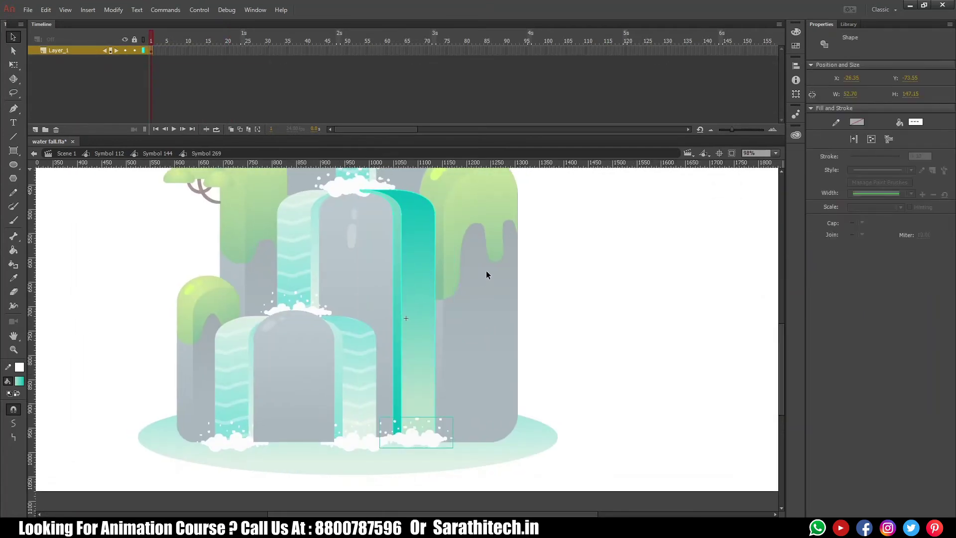
key("ctrl+shift+d")
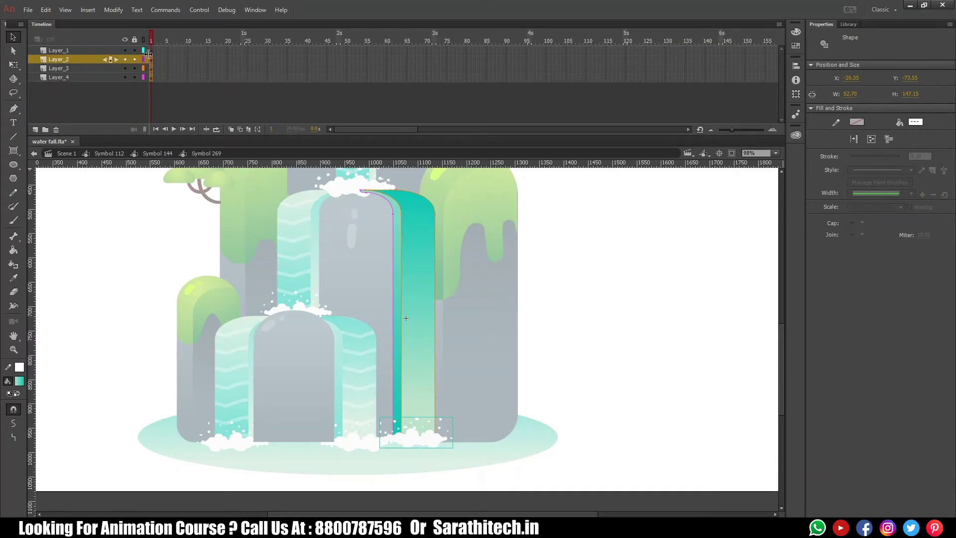
left_click(149, 52)
key("ctrl+v")
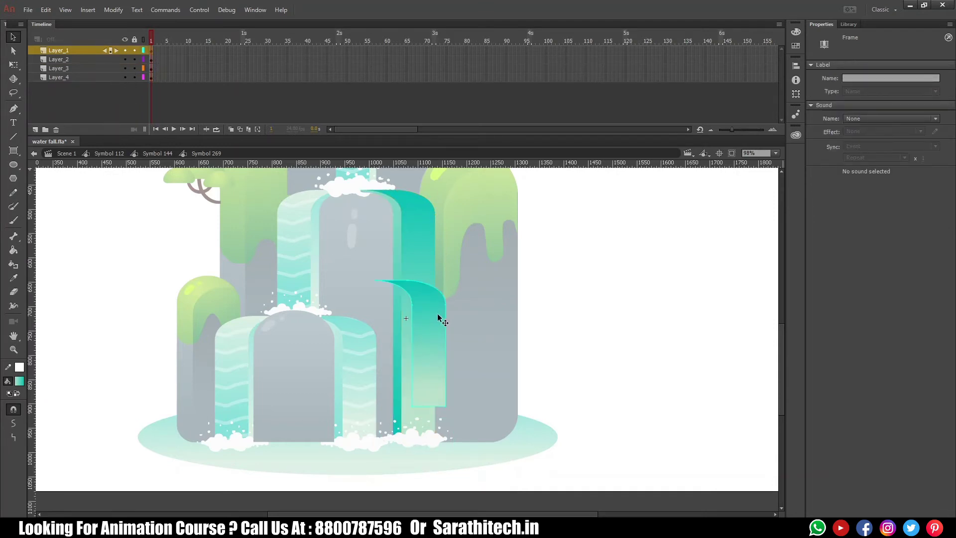
left_click_drag(333, 326, 369, 333)
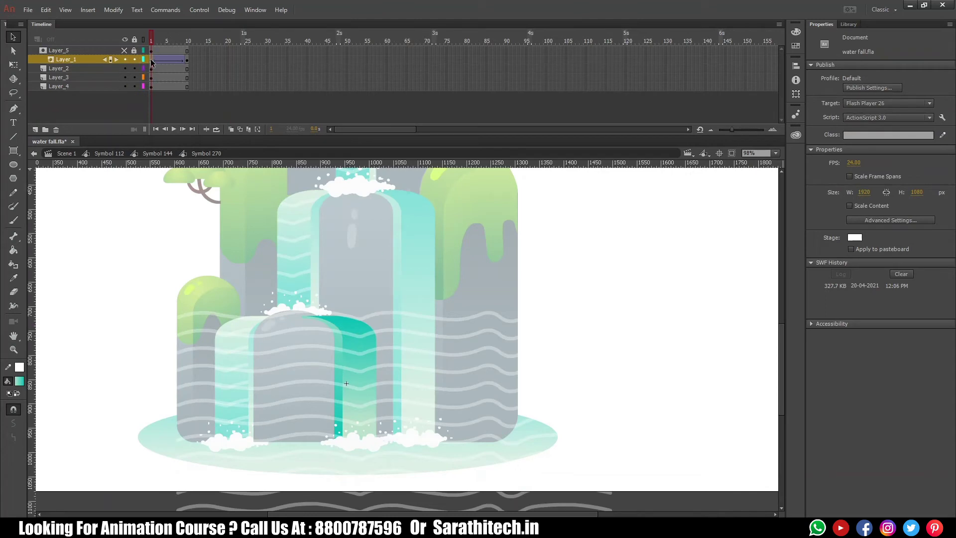
- Place the 34%-alpha wavy Symbol 267 texture up over the back stream
left_click(152, 61)
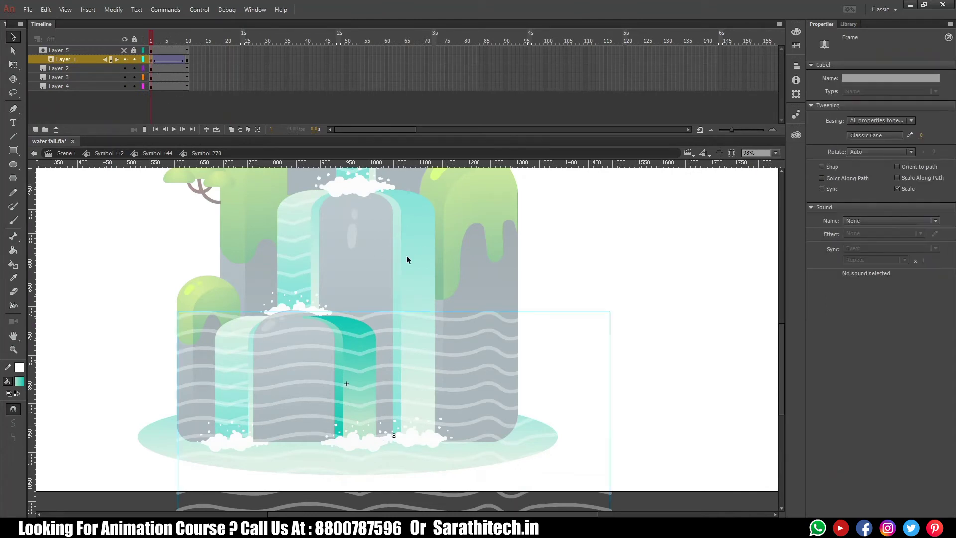
key("ctrl+z")
key("ctrl+z")
key("ctrl+z")
key("ctrl+z")
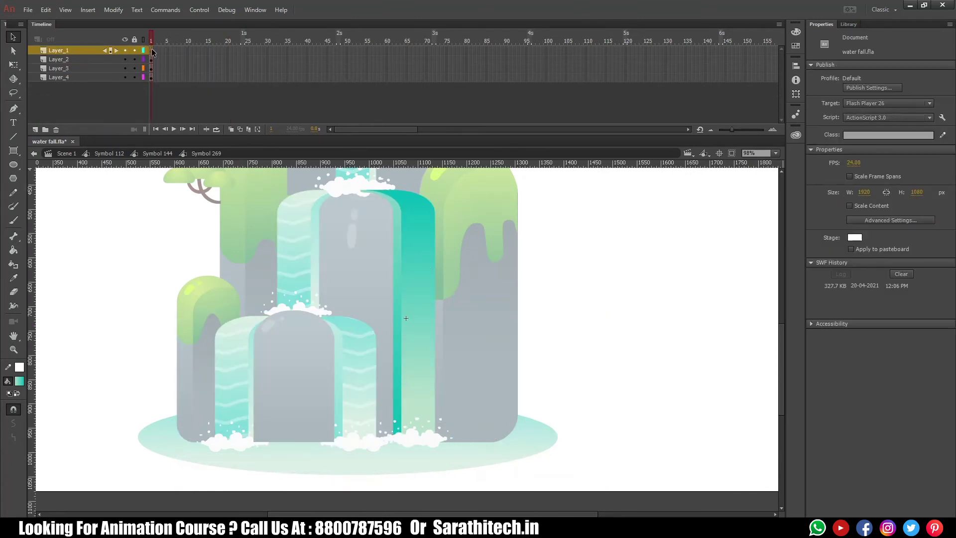
left_click(152, 50)
mouse_move(433, 287)
left_mouse_down()
mouse_move(444, 254)
mouse_move(453, 262)
left_mouse_up()
key("ctrl+minus")
- Stretch the wavy texture taller over the stream and nudge it right and down
key("q")
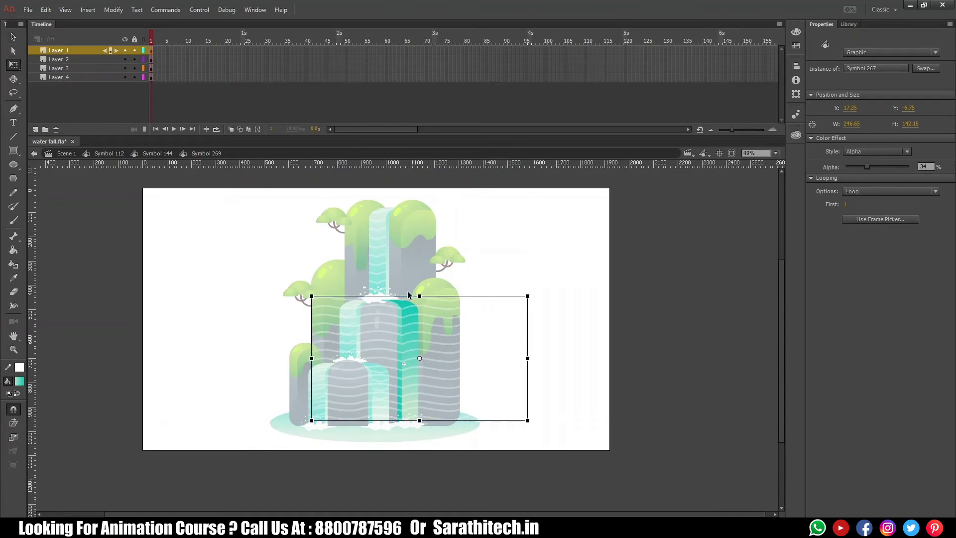
left_click_drag(419, 295, 420, 244)
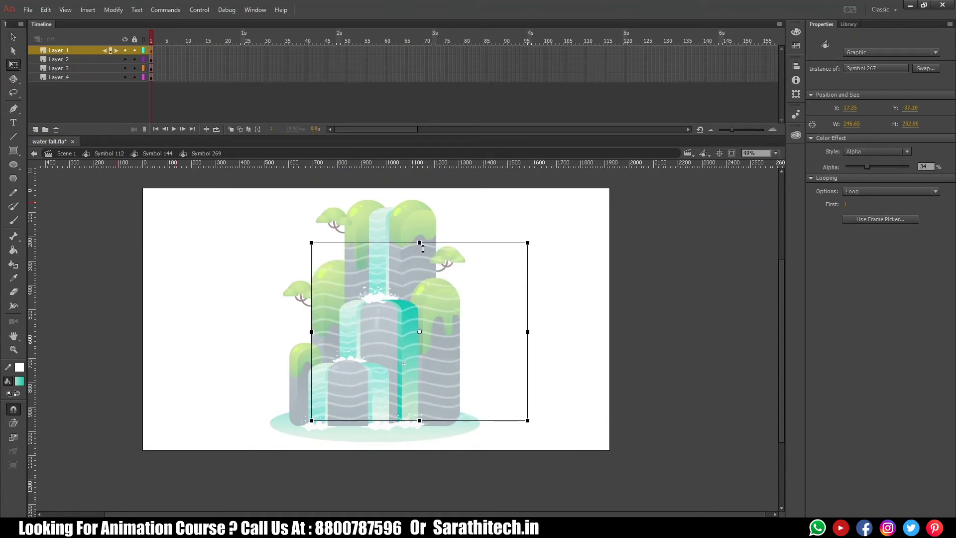
left_click_drag(380, 414, 447, 452)
key("Right")
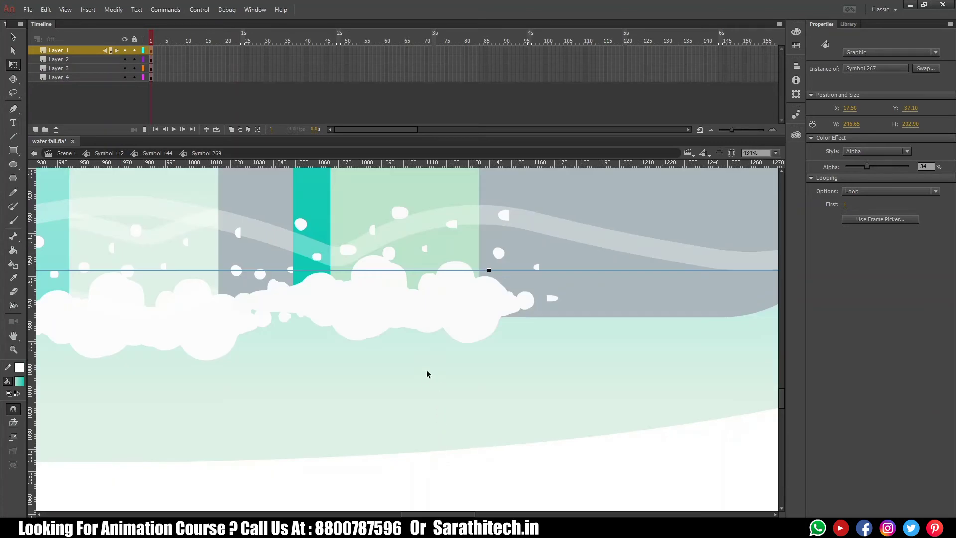
key("ctrl+z")
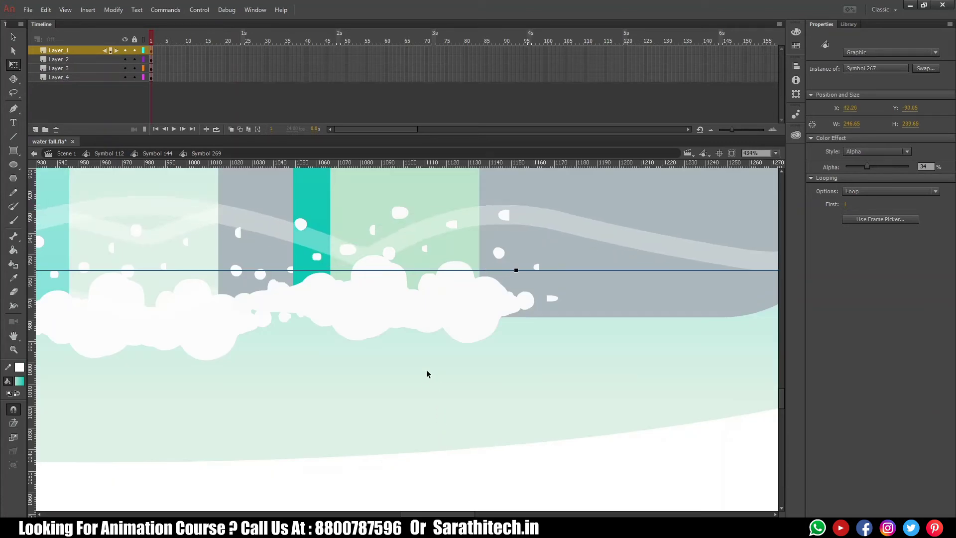
key("Right")
key("Right")
key("Right")
key("Right")
key("Right")
key("Right")
key("Right")
key("Right")
key("Right")
key("Right")
key("Right")
key("Right")
key("Right")
key("Right")
key("Right")
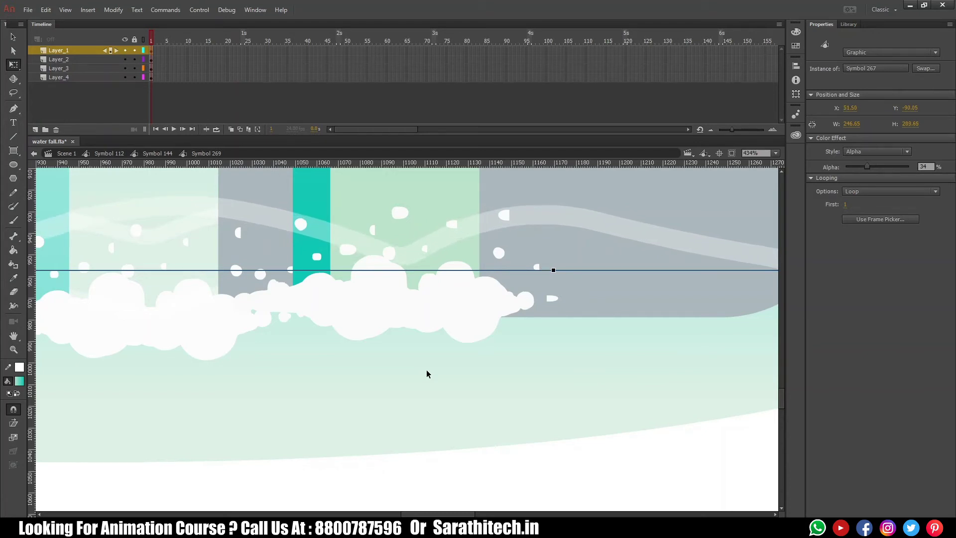
key("Right")
key("Right")
key("Right")
key("Down")
key("Down")
key("ctrl+minus")
key("ctrl+minus")
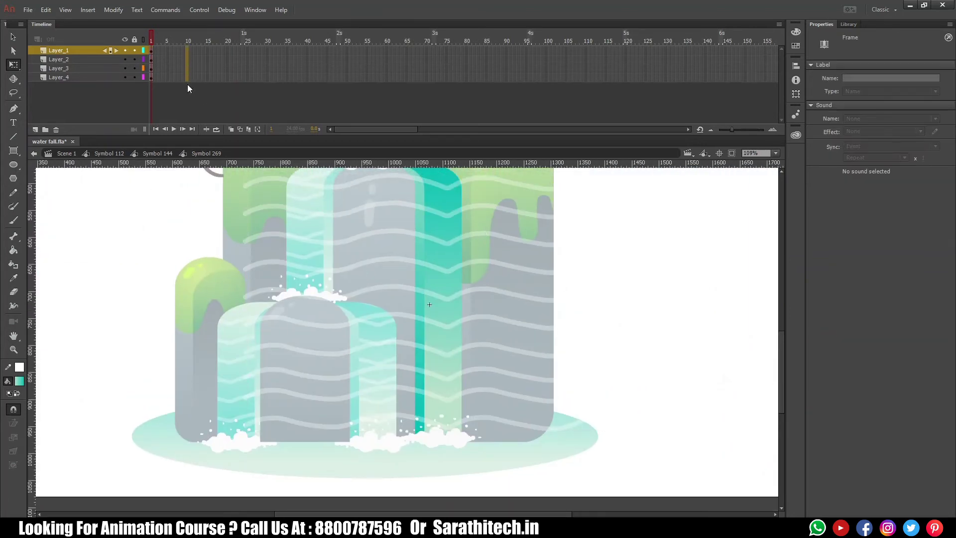
- Extend all four layers to frame 10 and shift the texture down to Y 29.85 there
left_click_drag(187, 50, 188, 77)
key("F5")
left_click(188, 51)
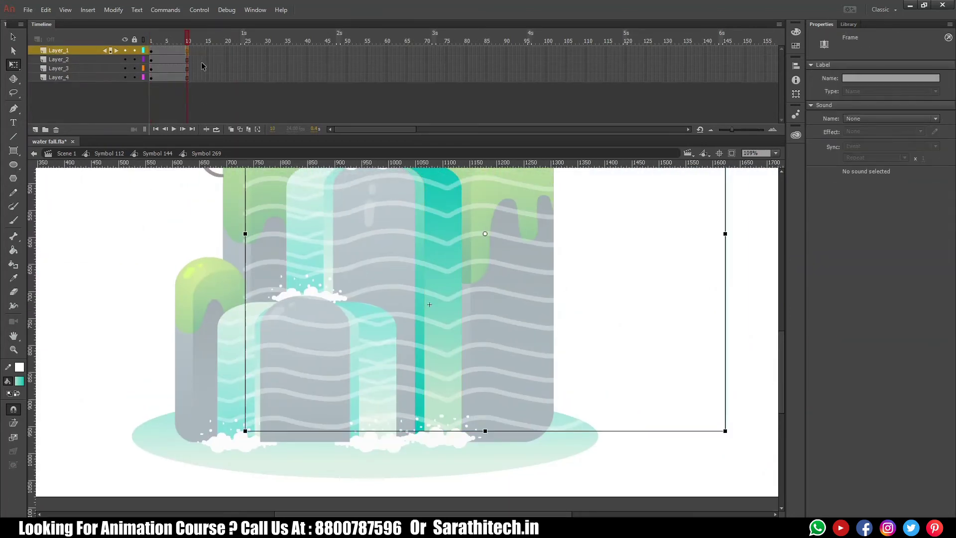
left_click_drag(452, 262, 446, 295)
left_click(468, 285)
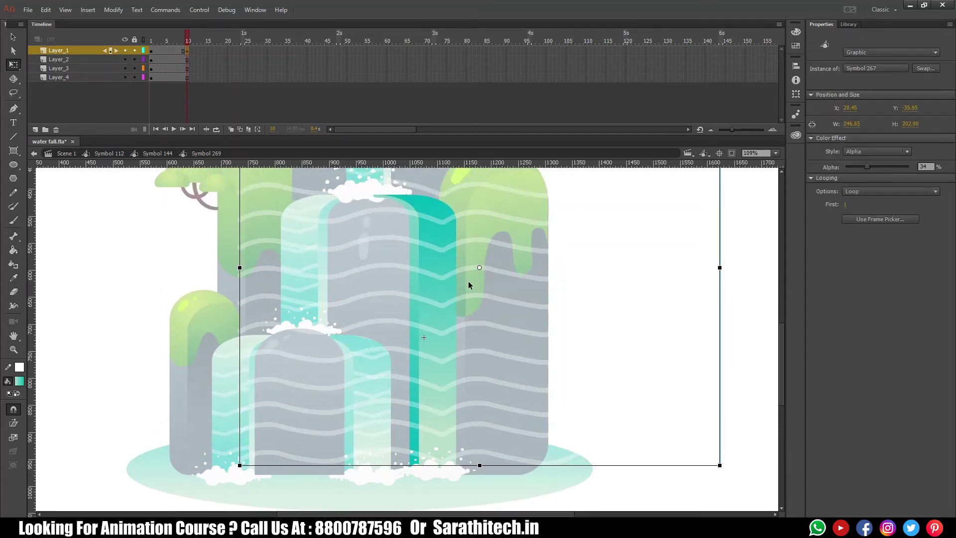
key("Down")
key("Down")
key("Down")
key("Down")
key("Down")
key("Down")
key("Down")
key("Down")
key("Down")
key("Down")
key("Down")
key("Down")
key("Down")
key("Down")
key("Down")
key("Down")
key("Down")
key("Down")
key("Up")
key("Up")
key("Up")
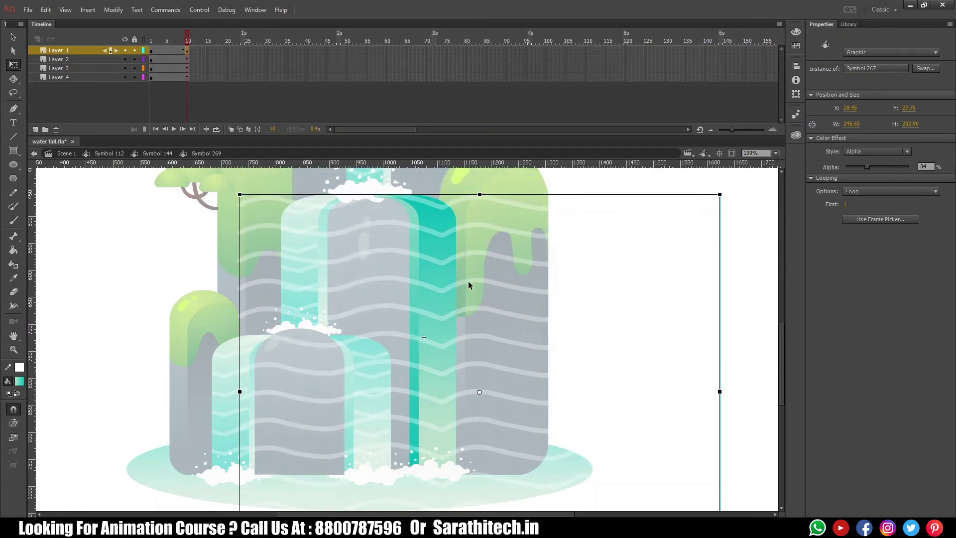
key("Down")
key("Down")
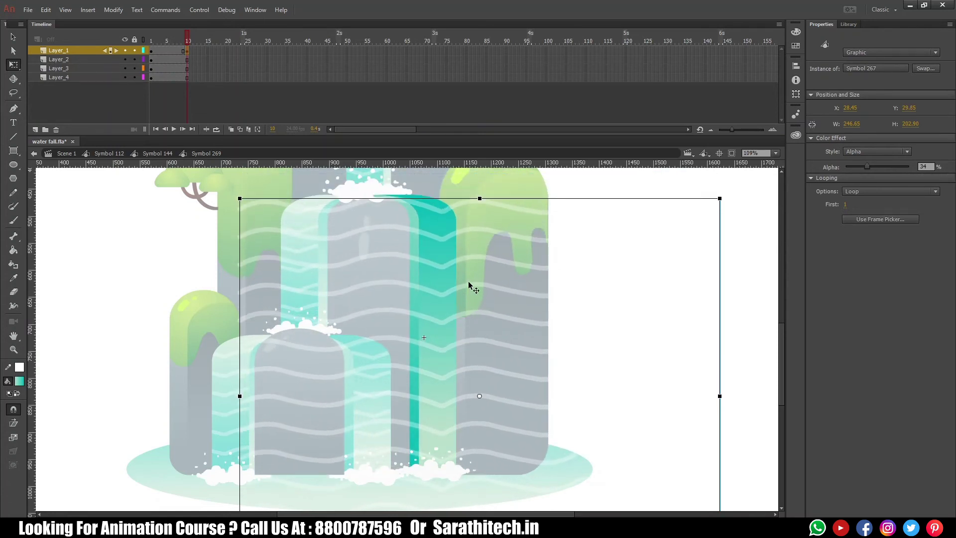
right_click(163, 50)
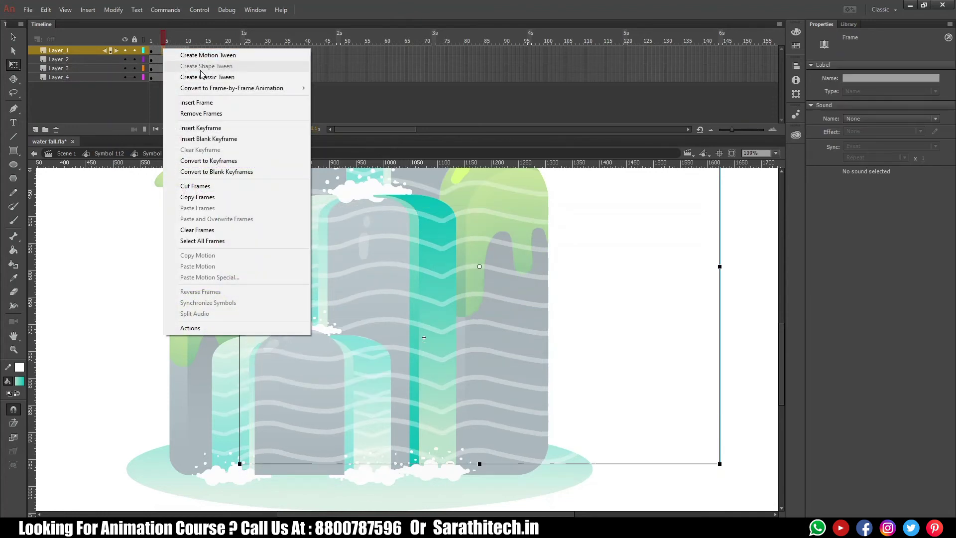
- Classic-tween the wave texture, preview it, and reverse its frames
left_click(189, 73)
key("Return")
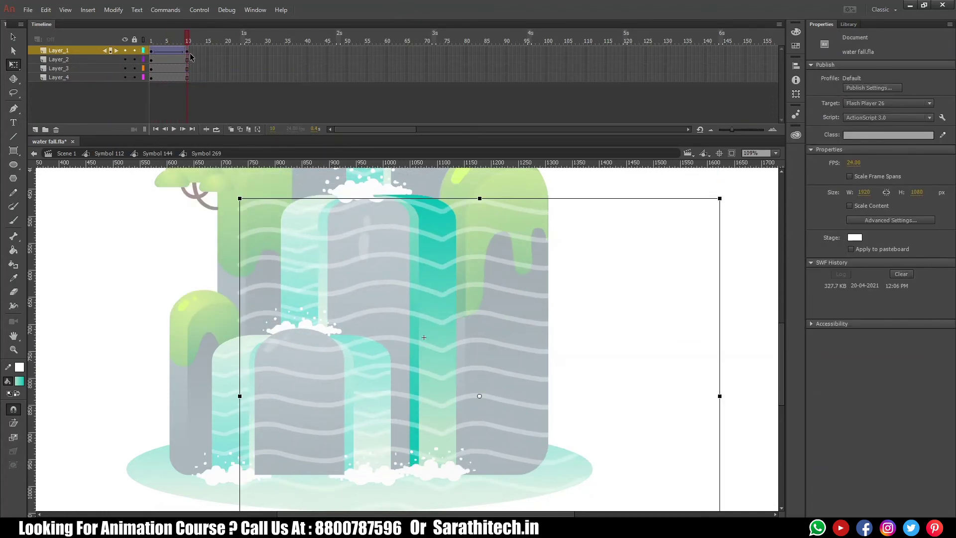
right_click(160, 50)
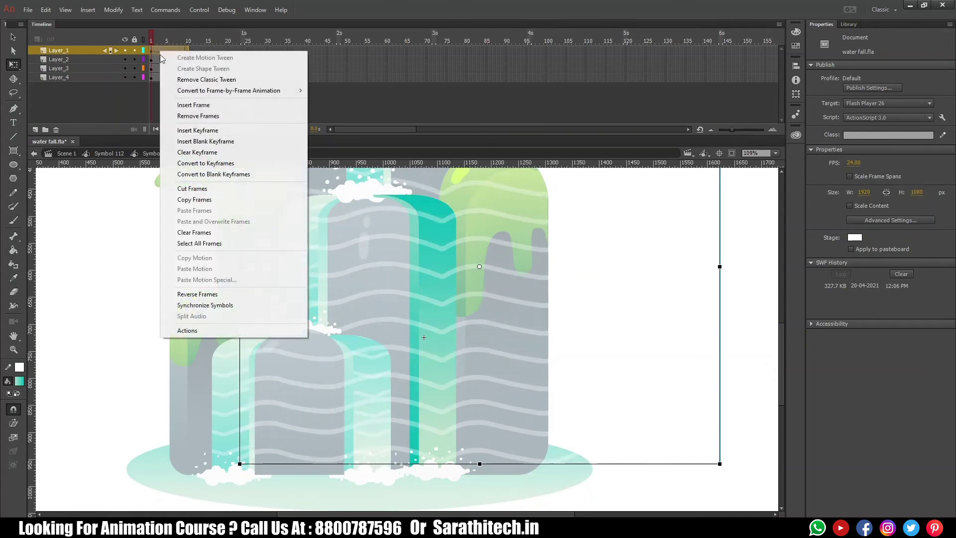
left_click(216, 294)
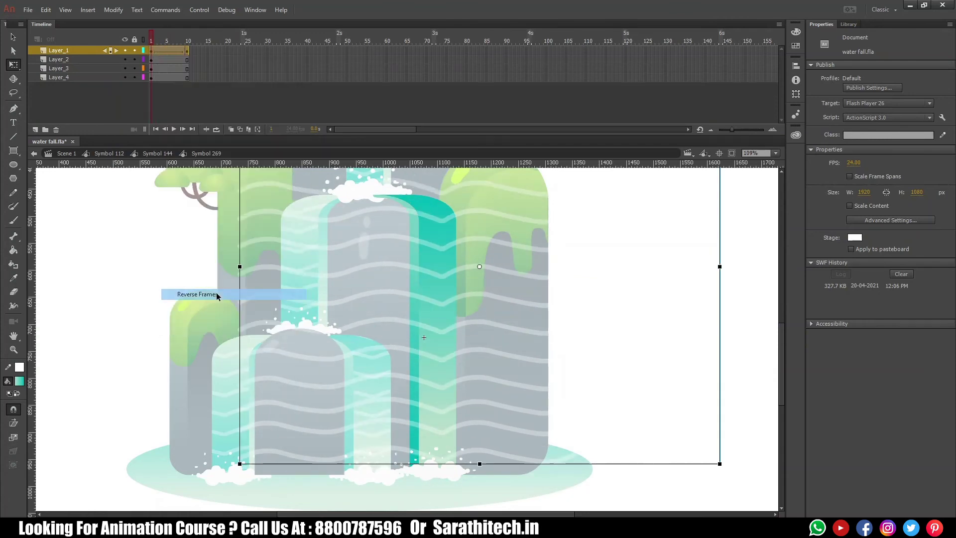
- Put a copy of the right stream shape on a new layer and make it the texture's mask
left_click(438, 282)
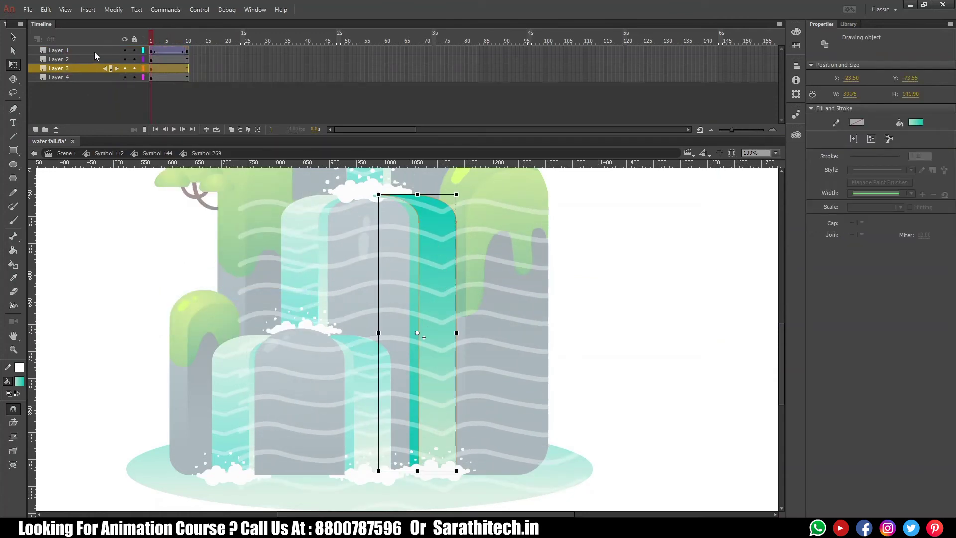
left_click(94, 52)
left_click(35, 130)
left_click(163, 58)
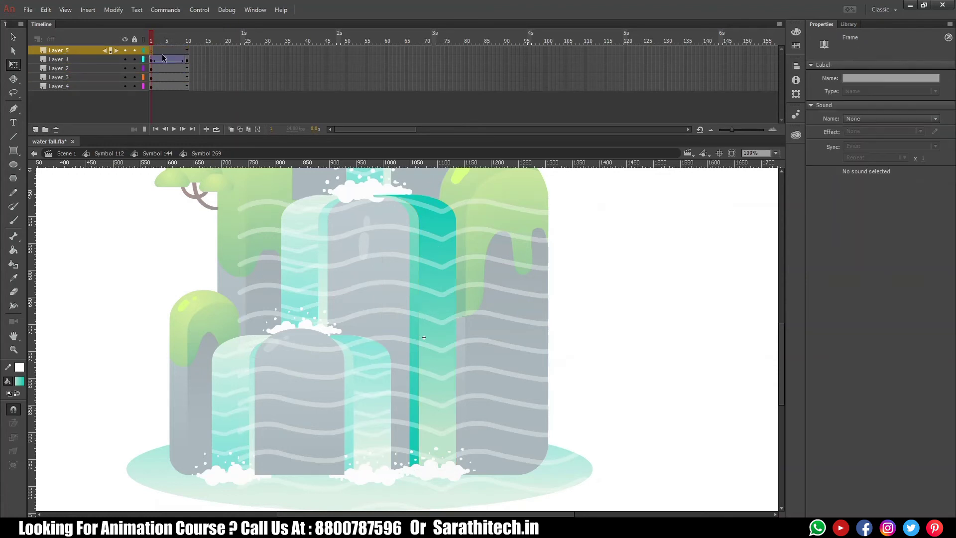
left_click(100, 50)
right_click(90, 49)
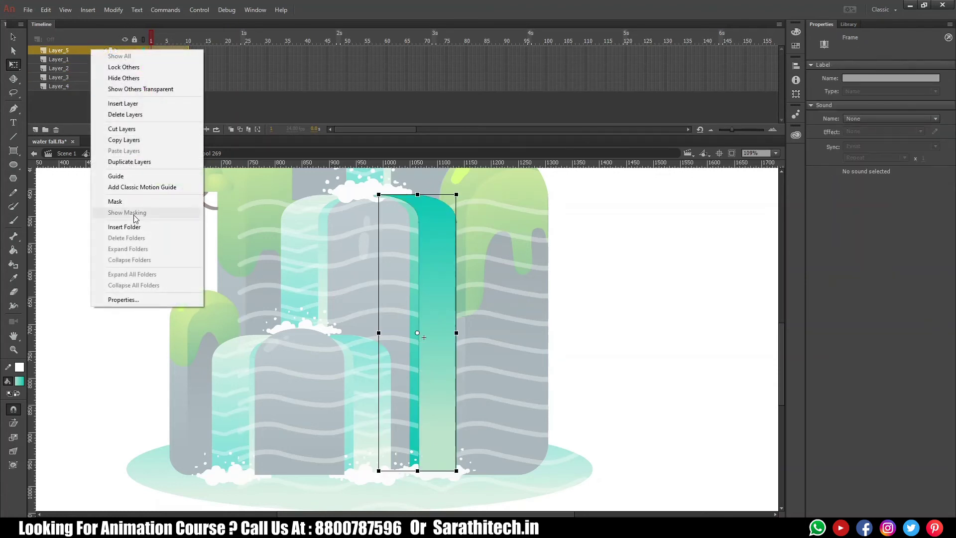
left_click(128, 202)
- Return to the waterfall Symbol 112 and play the animation to preview it
left_click(159, 154)
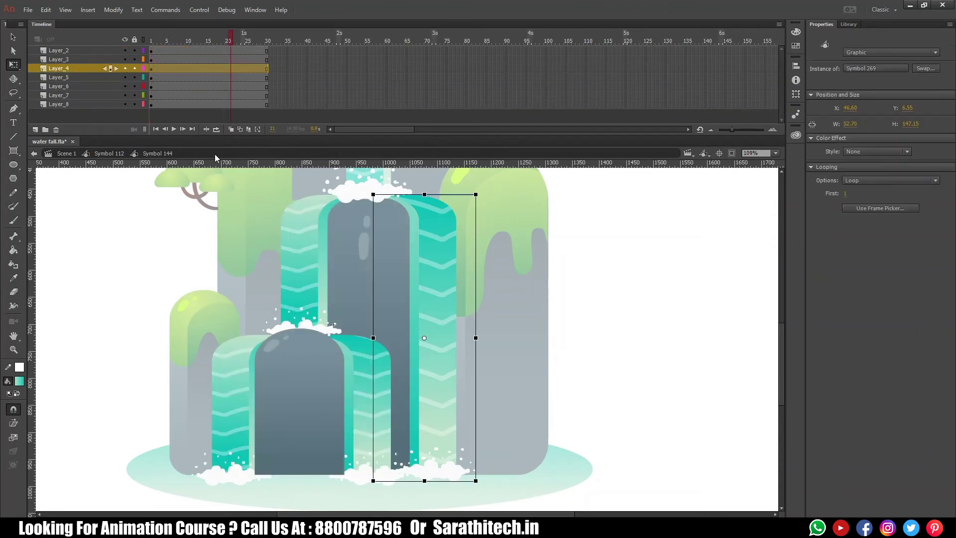
key("Return")
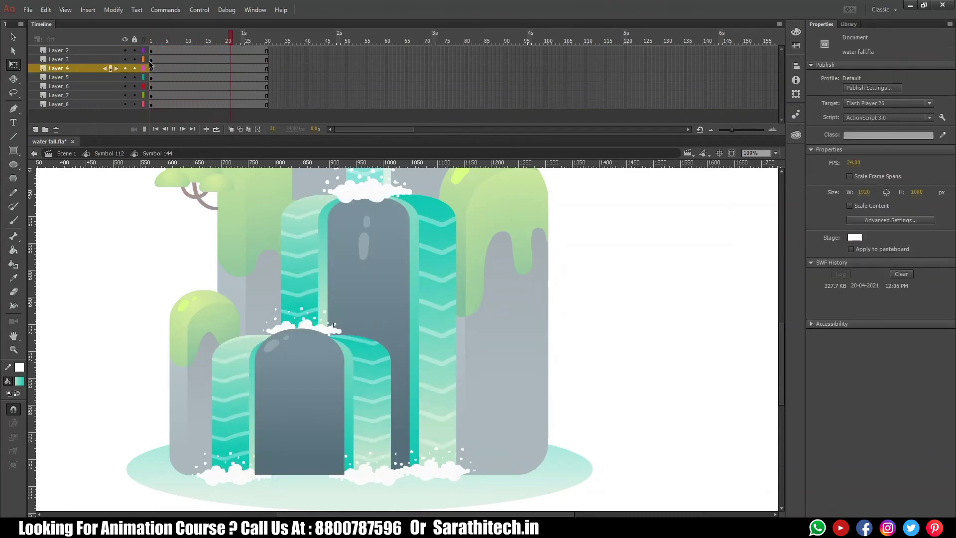
key("ctrl+minus")
key("ctrl+minus")
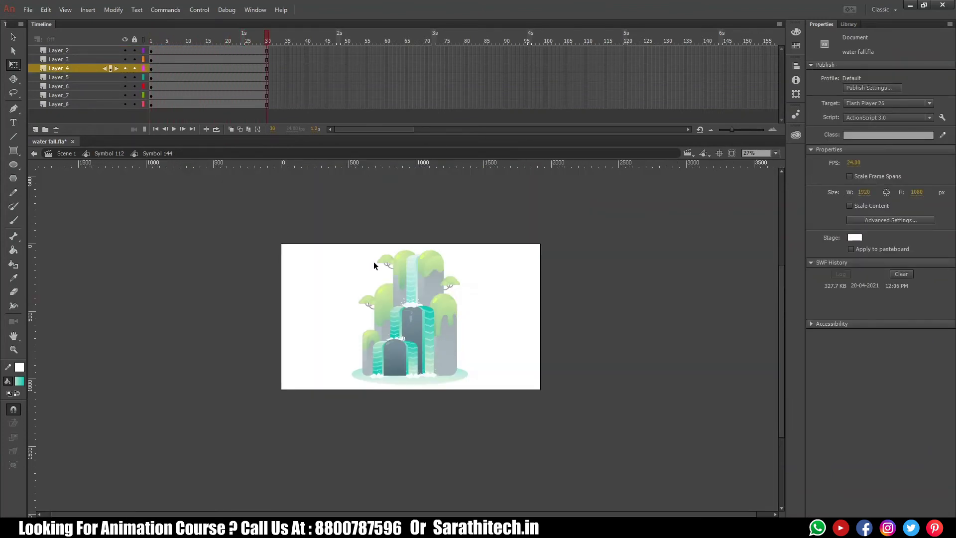
key("ctrl+2")
left_click(110, 153)
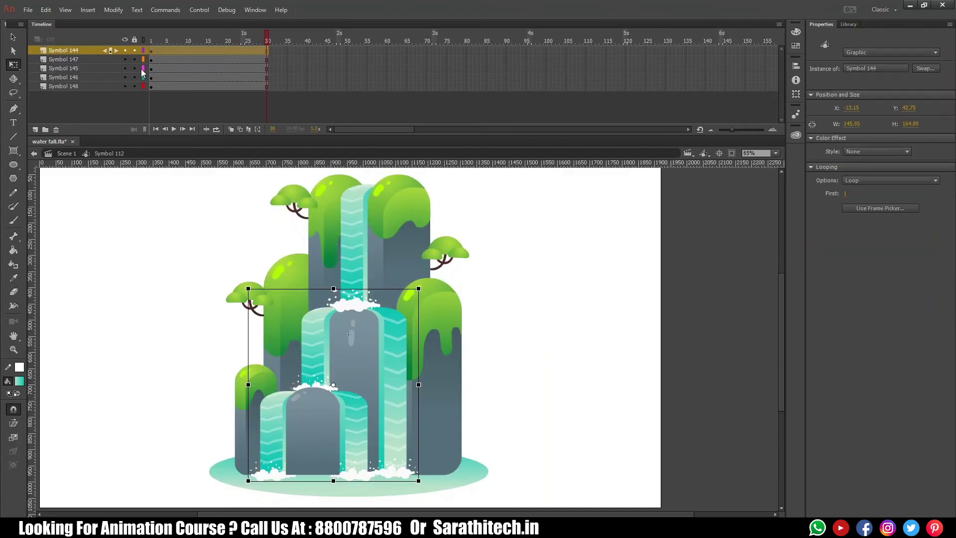
key("Return")
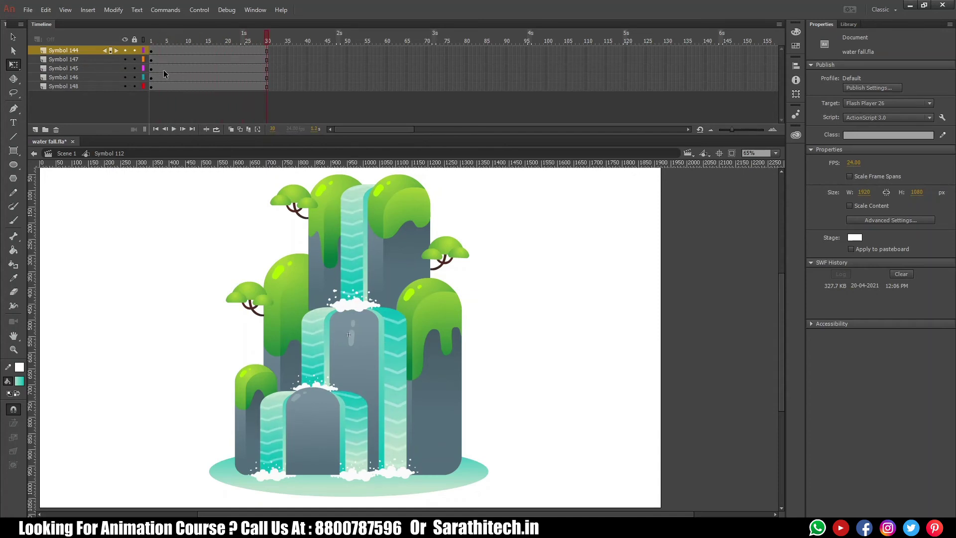
- Save the document and enter the waterfall symbol
key("ctrl+s")
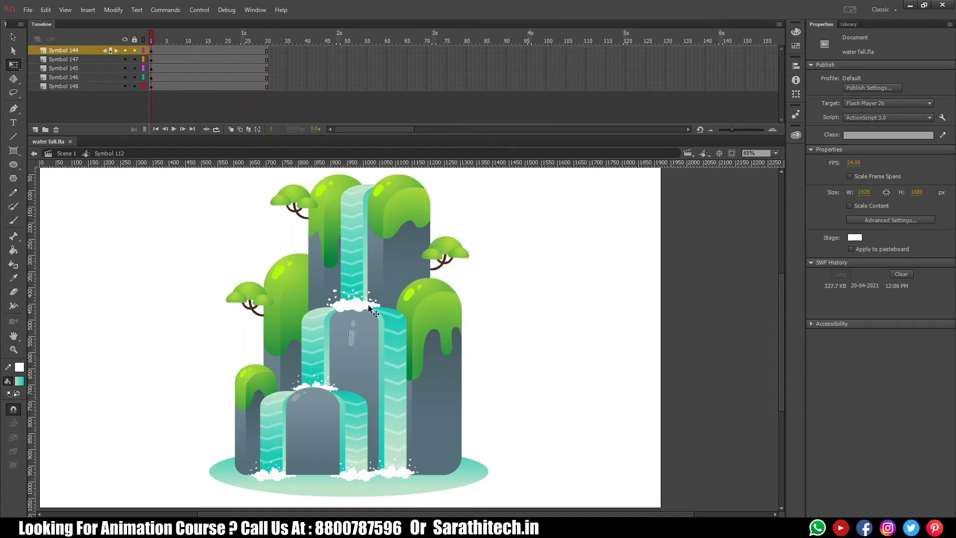
left_click(372, 305)
double_click(362, 308)
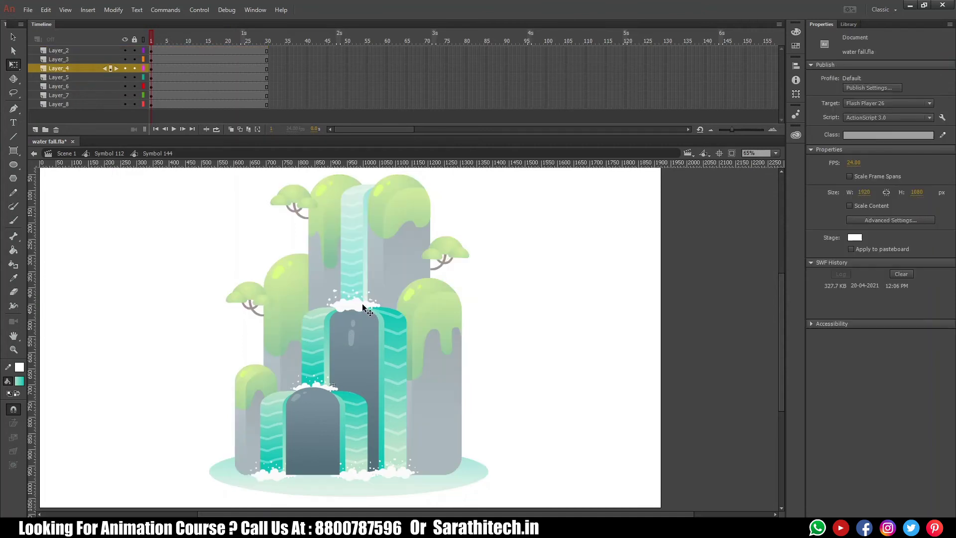
- Open the upper splash foam as Symbol 272 and break it into a plain shape
left_click(365, 307)
scroll(371, 314, "up", 5)
double_click(376, 343)
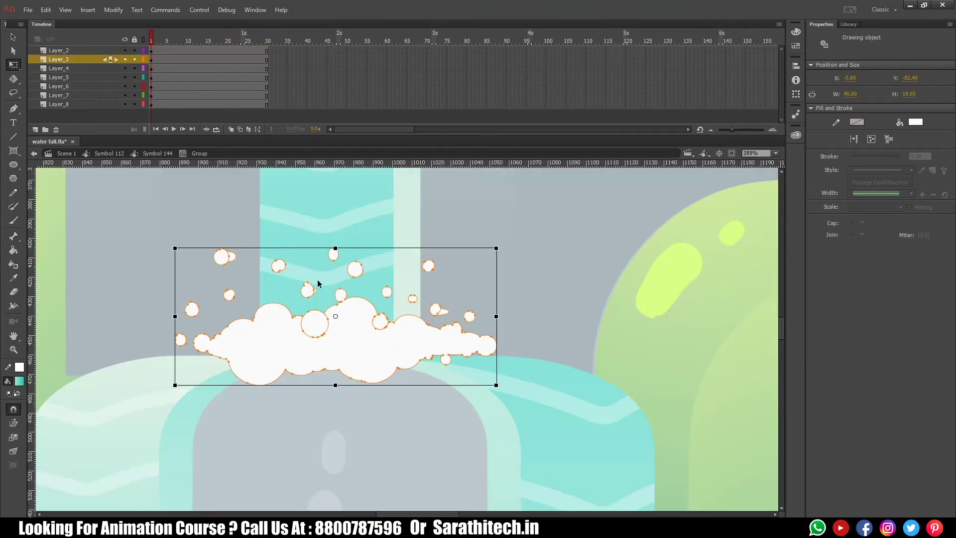
left_click_drag(377, 304, 389, 299)
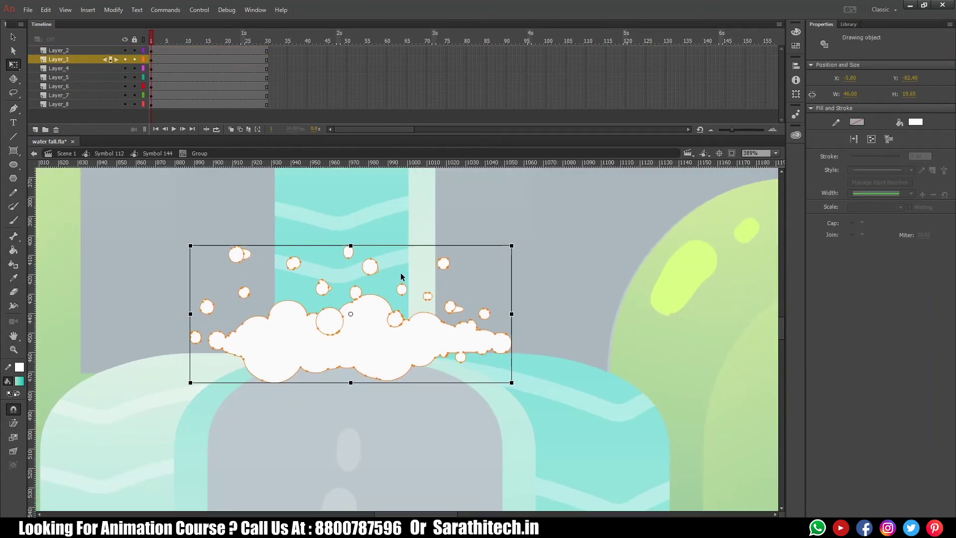
left_click(159, 154)
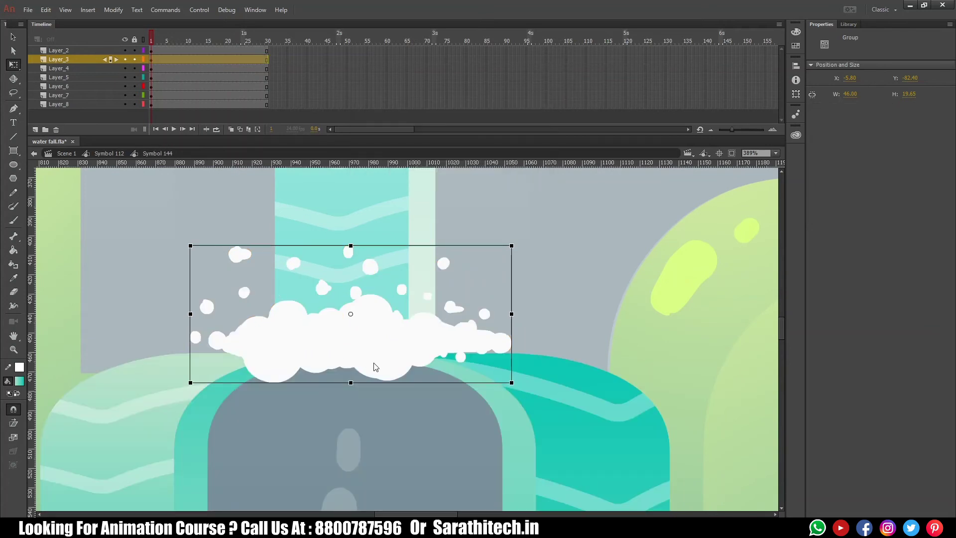
double_click(379, 344)
key("ctrl+b")
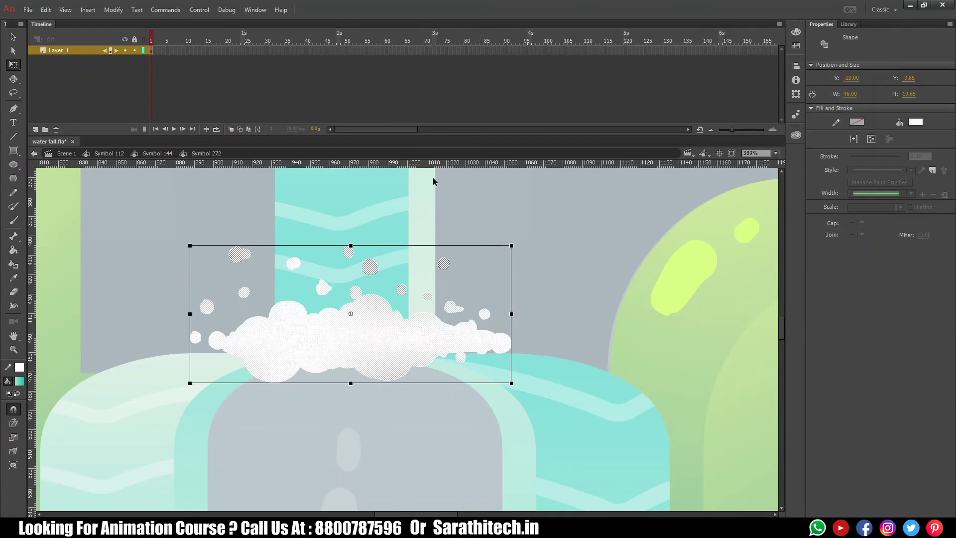
- Distribute the foam pieces onto Layer_2–Layer_15, delete the empty first layer, and extend all layers
key("ctrl+shift+d")
left_click(95, 50)
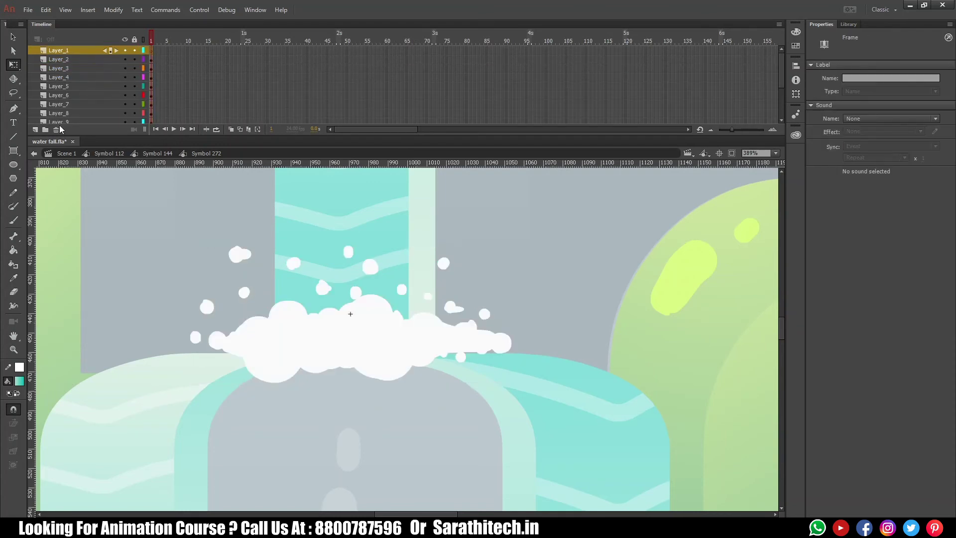
left_click(56, 130)
left_click_drag(242, 140, 244, 177)
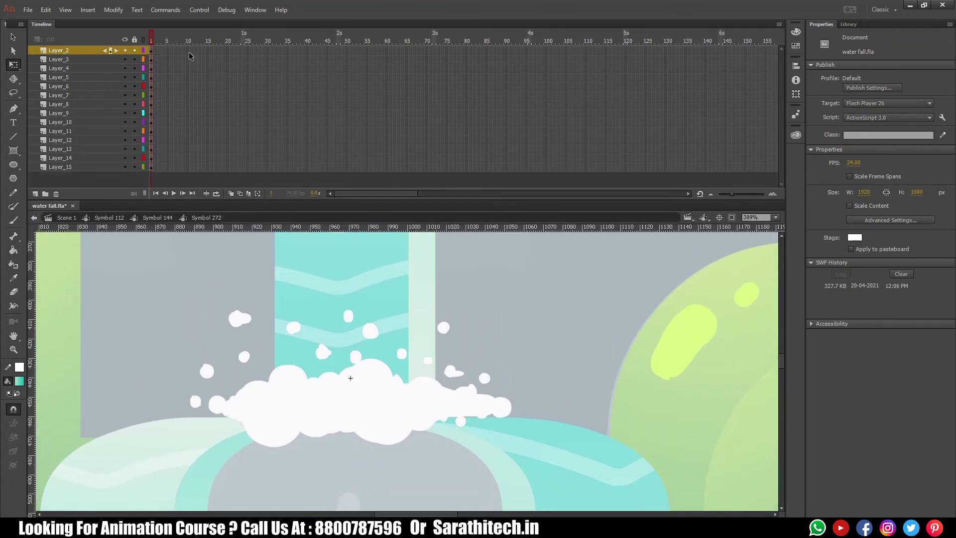
left_click(187, 167)
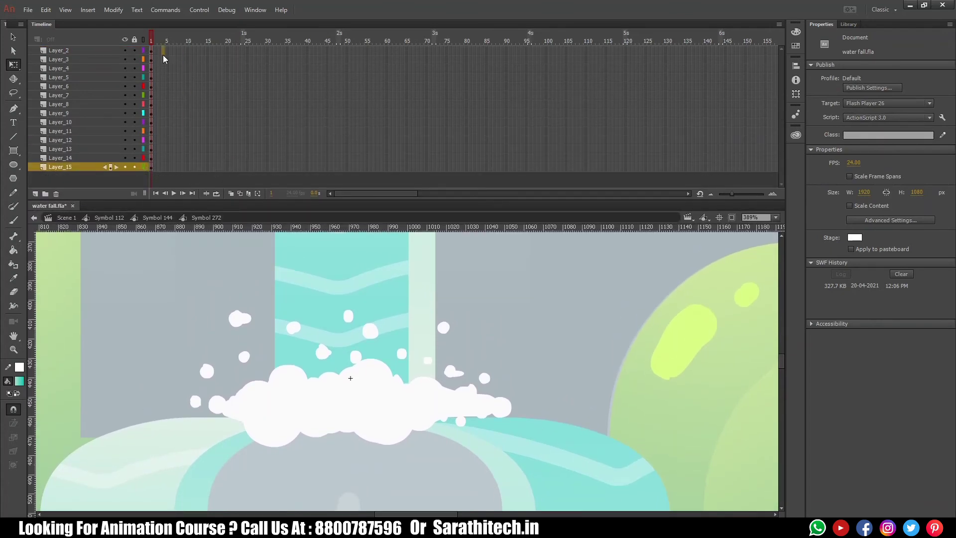
left_click(166, 167)
key("F5")
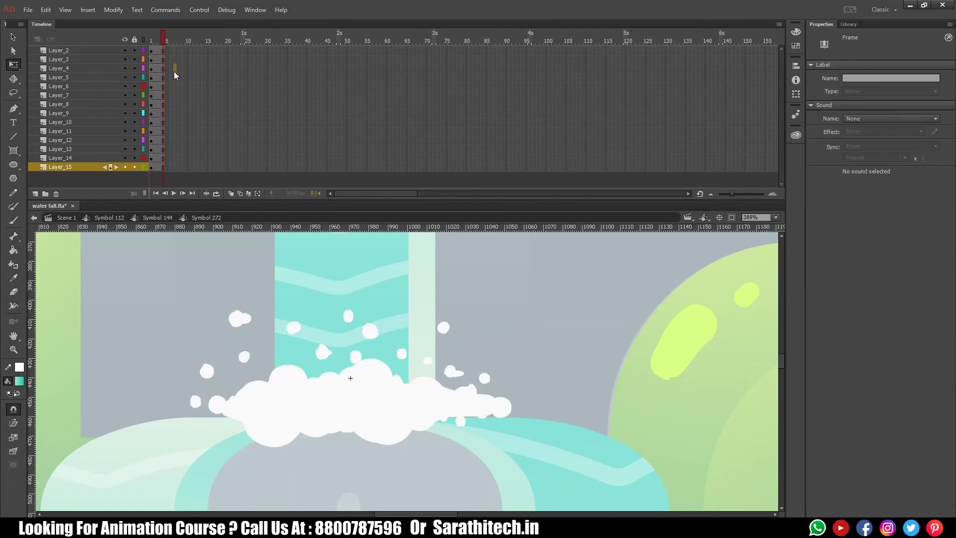
left_click(162, 68)
- Insert keyframes at frame 3 on all foam layers and smooth the big foam cloud
left_click_drag(160, 51, 159, 169)
key("F6")
left_click(339, 380)
key("v")
left_click(14, 424)
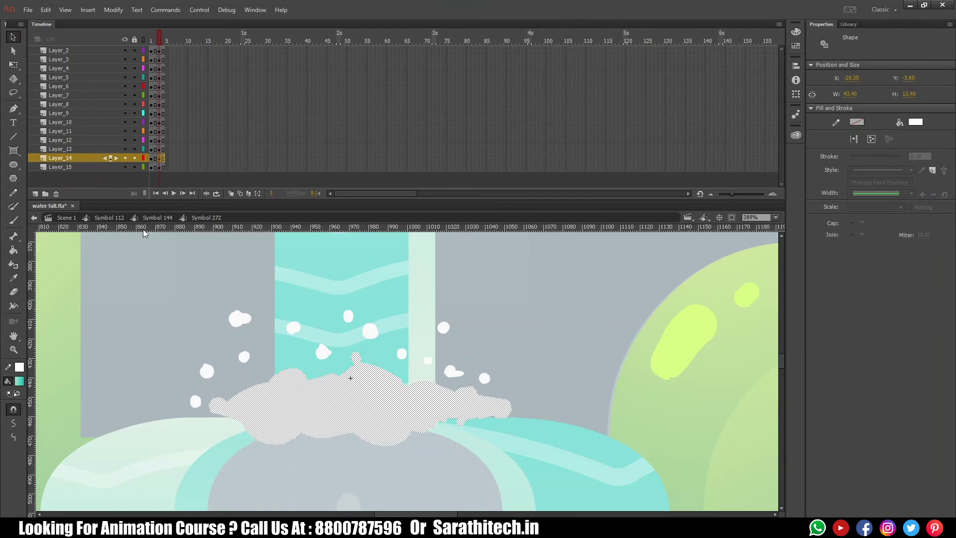
- Reposition the left-side and near-stream spray blobs for frame 3
mouse_move(239, 328)
left_mouse_down()
mouse_move(254, 329)
mouse_move(271, 312)
left_mouse_up()
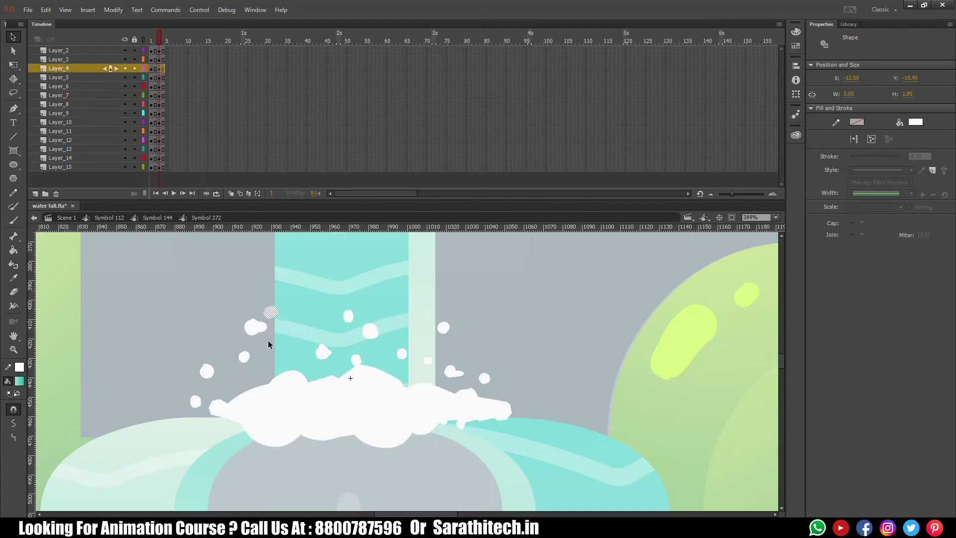
mouse_move(244, 357)
left_mouse_down()
mouse_move(227, 373)
mouse_move(215, 351)
left_mouse_up()
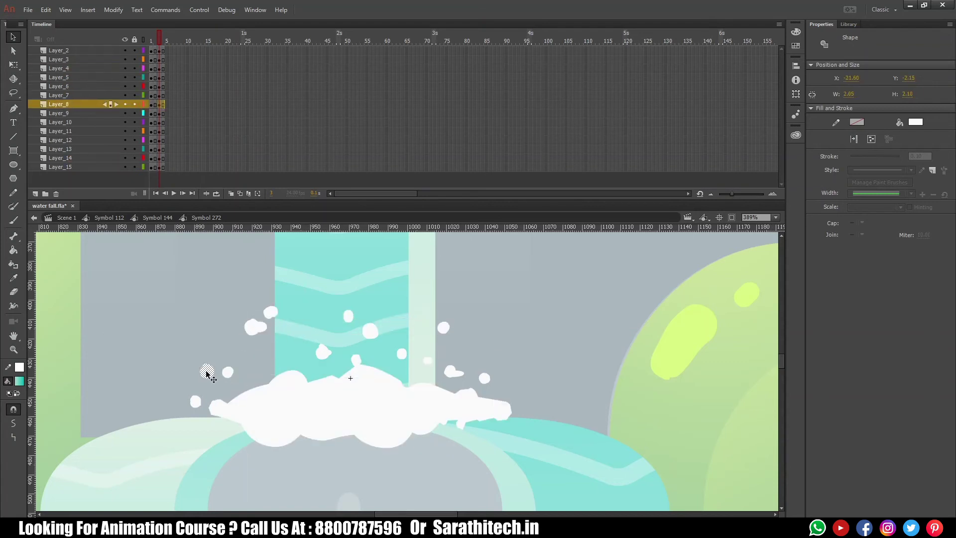
left_click(199, 401)
left_click_drag(202, 404, 195, 389)
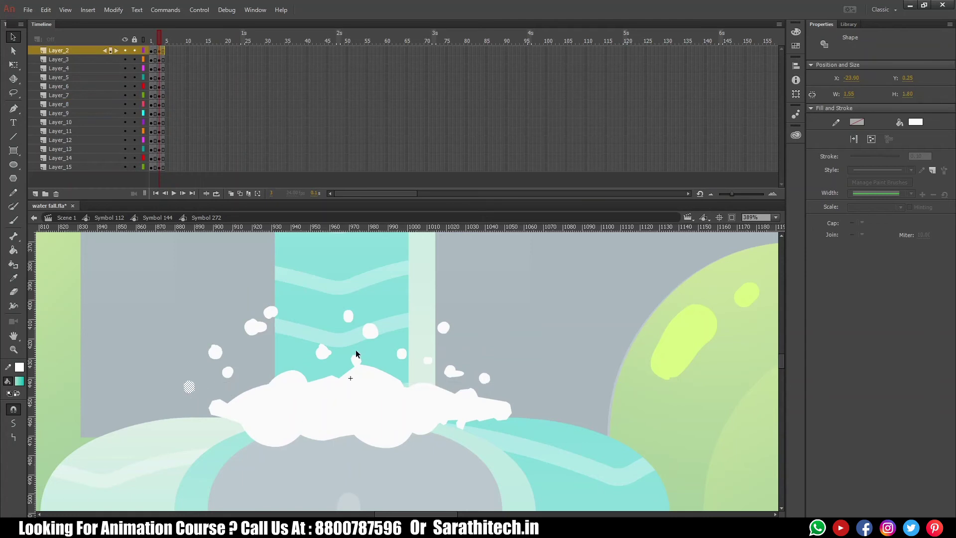
left_click(353, 366)
left_click(325, 355)
left_click_drag(324, 357, 336, 367)
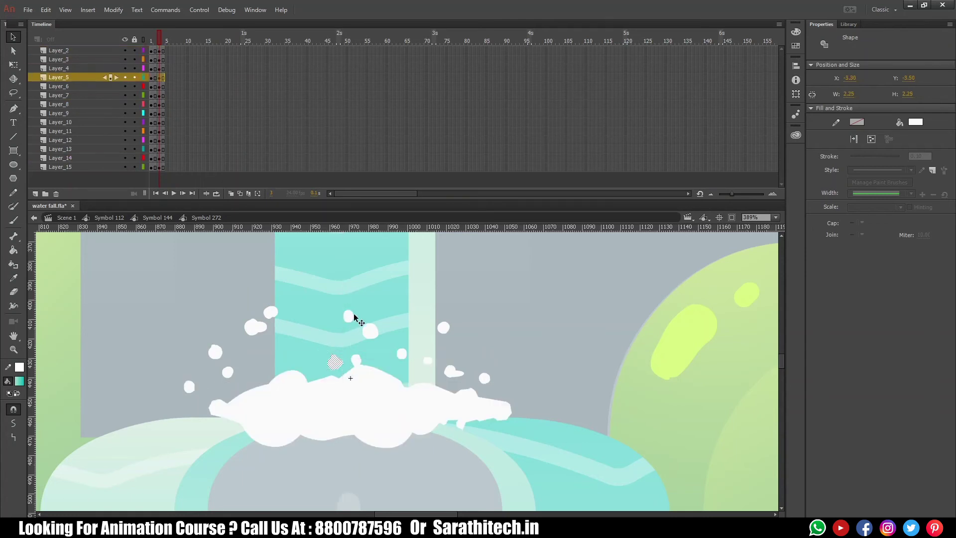
left_click_drag(349, 319, 327, 320)
- Shift the right-side spray blobs, scrub the splash frames, and exit to Symbol 144
left_click(370, 333)
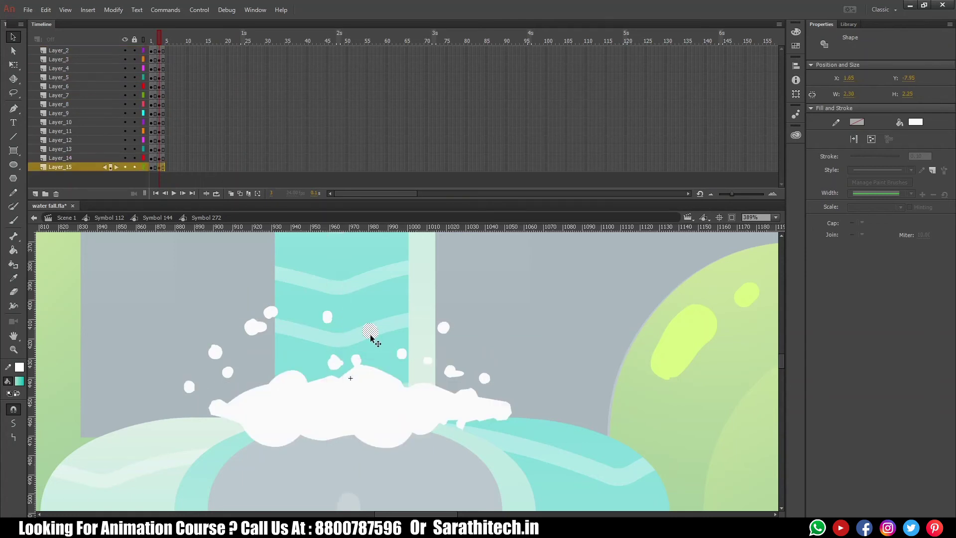
left_click(403, 356)
left_click_drag(403, 355, 391, 355)
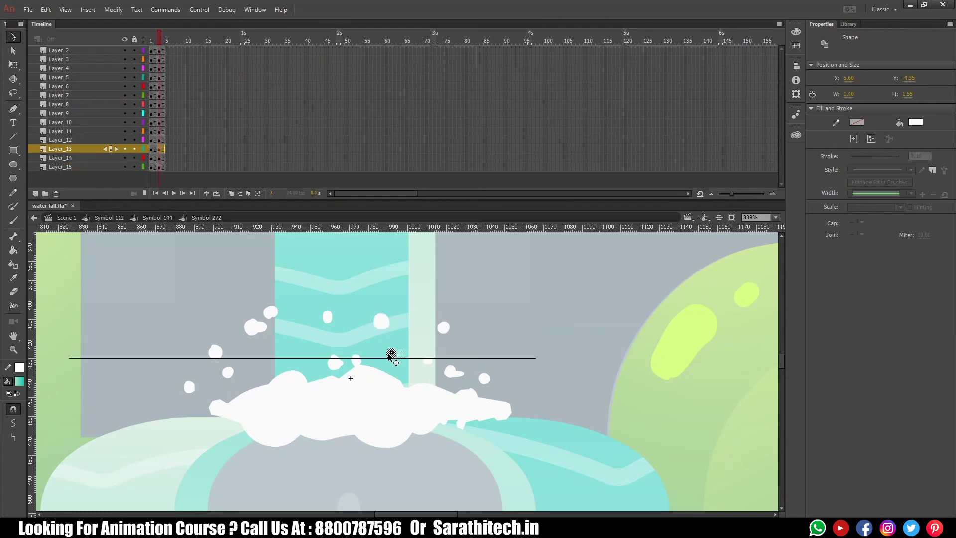
left_click(444, 328)
mouse_move(438, 330)
left_mouse_down()
mouse_move(413, 335)
mouse_move(458, 381)
left_mouse_up()
left_click(457, 380)
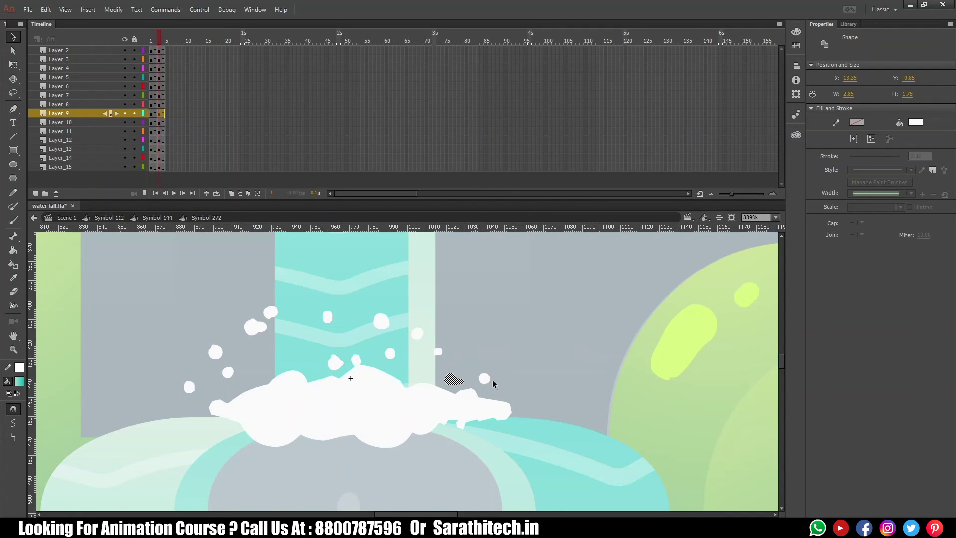
left_click(507, 358)
left_click_drag(156, 46, 159, 46)
double_click(158, 244)
scroll(387, 358, "down", 3)
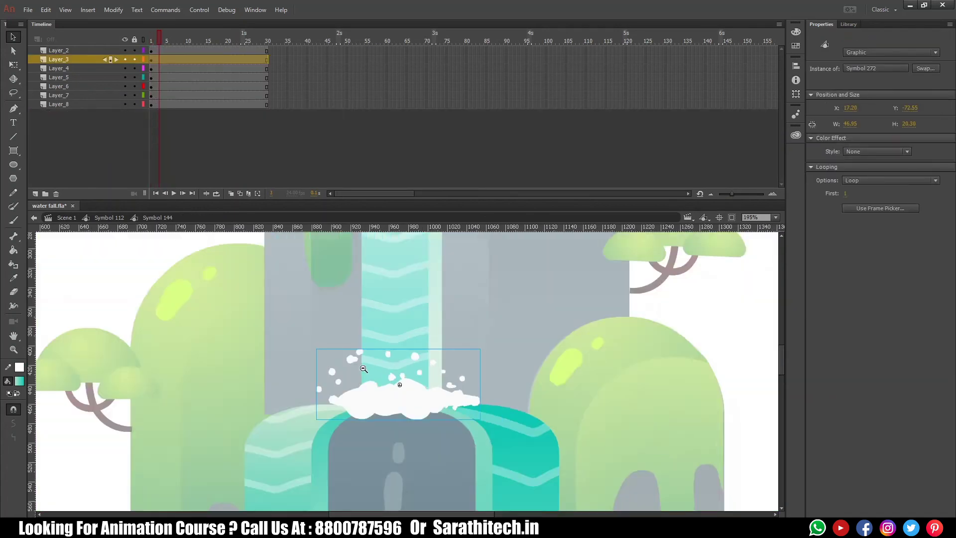
- Preview the splash, then open the upper water stream Symbol 268 for editing
scroll(387, 359, "down", 3)
key("Return")
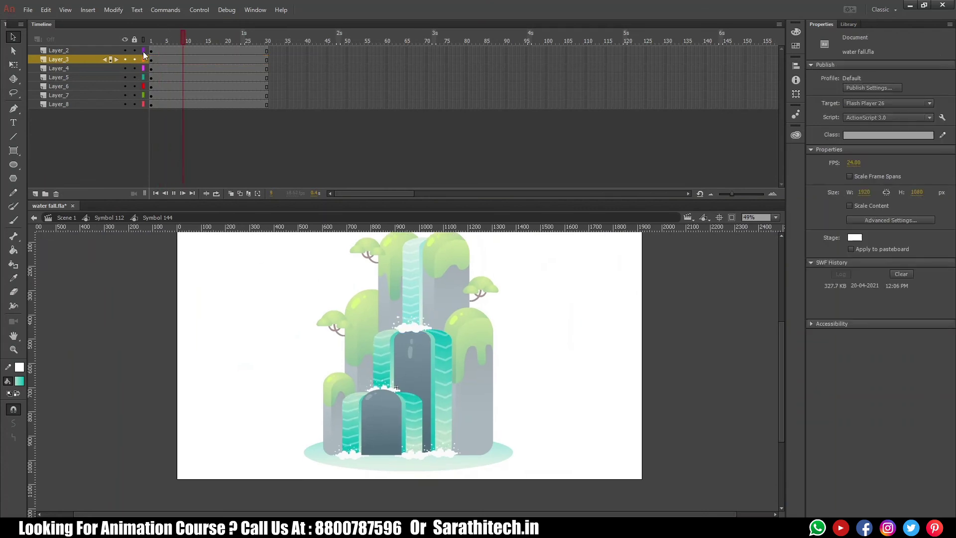
left_click(411, 329)
scroll(325, 346, "up", 5)
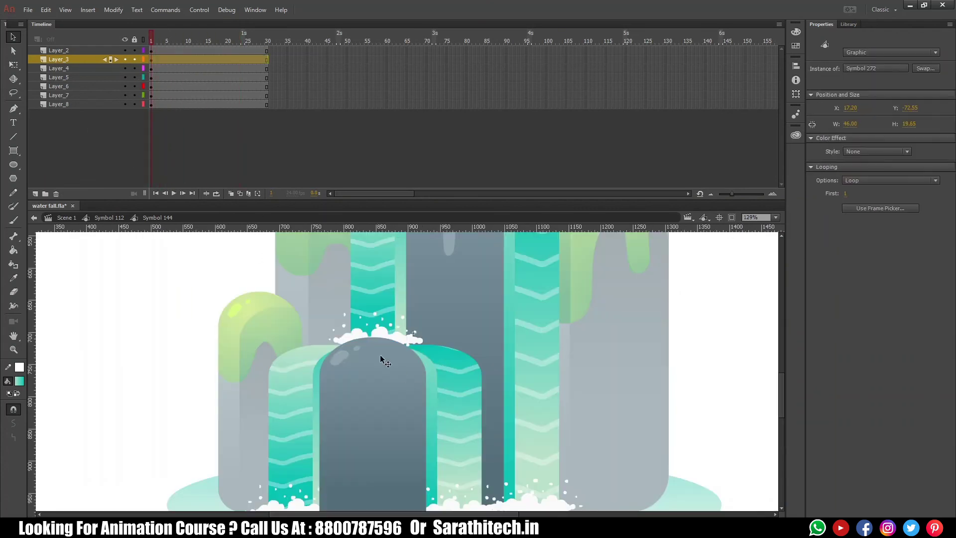
left_click(386, 330)
double_click(386, 331)
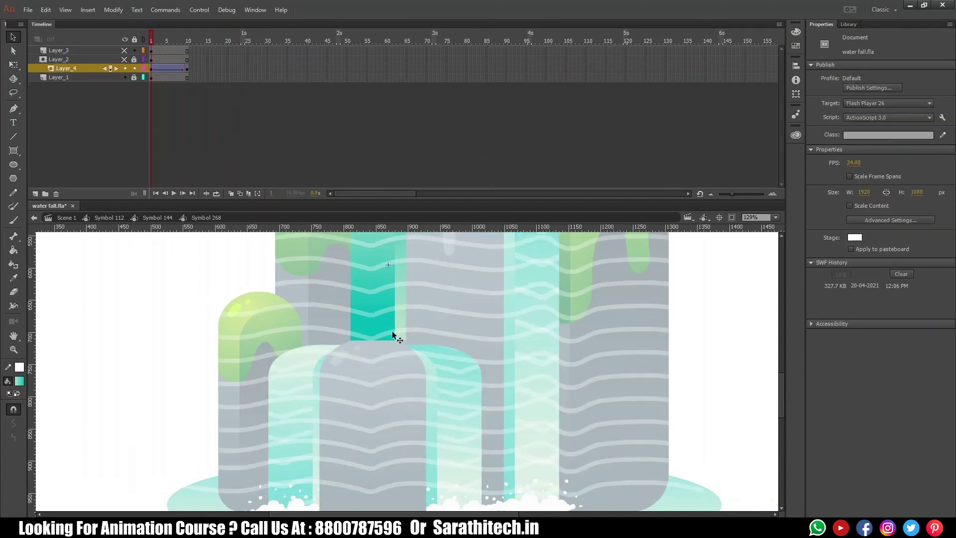
- Paste the foam onto Layer_3's frame 2 at X -5.15, Y 28.90, then return to Symbol 144
left_click(125, 50)
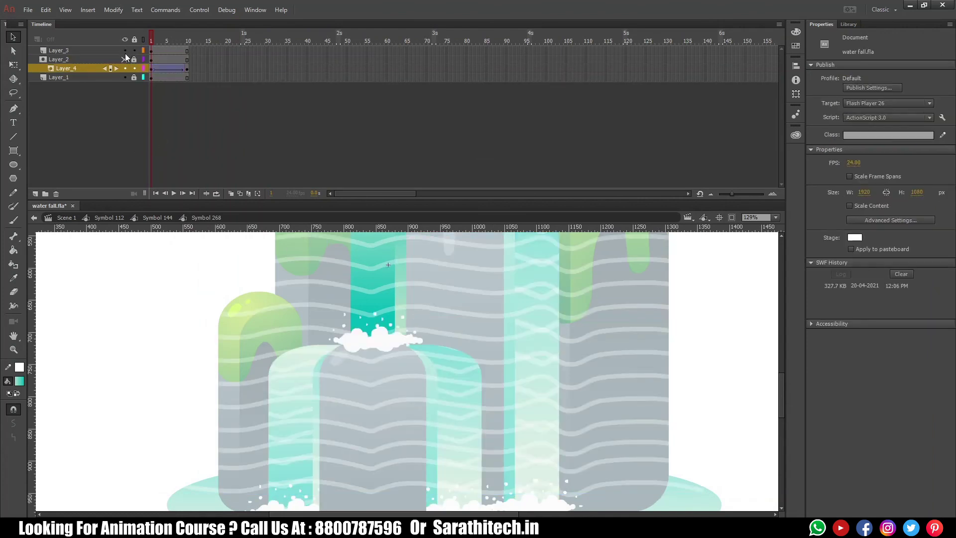
left_click(149, 51)
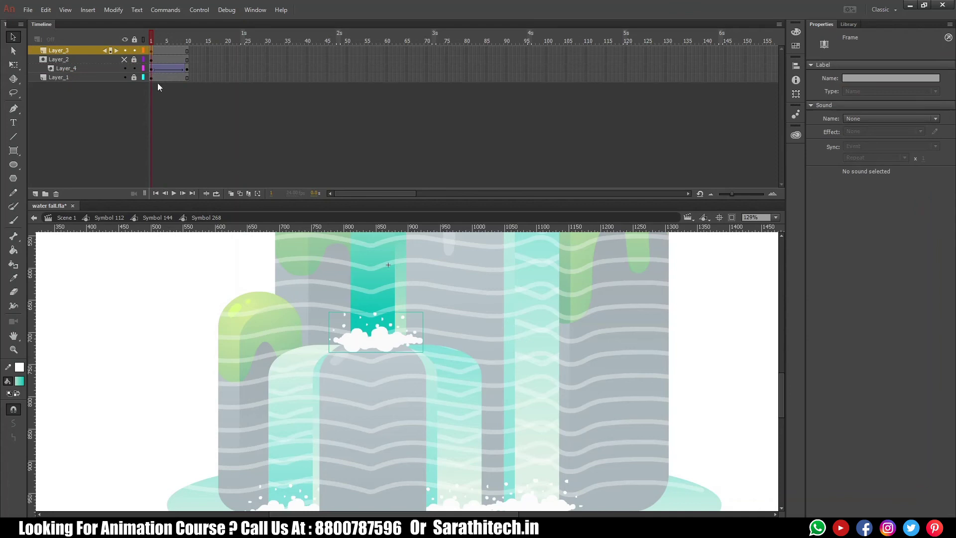
left_click(154, 70)
left_click(156, 53)
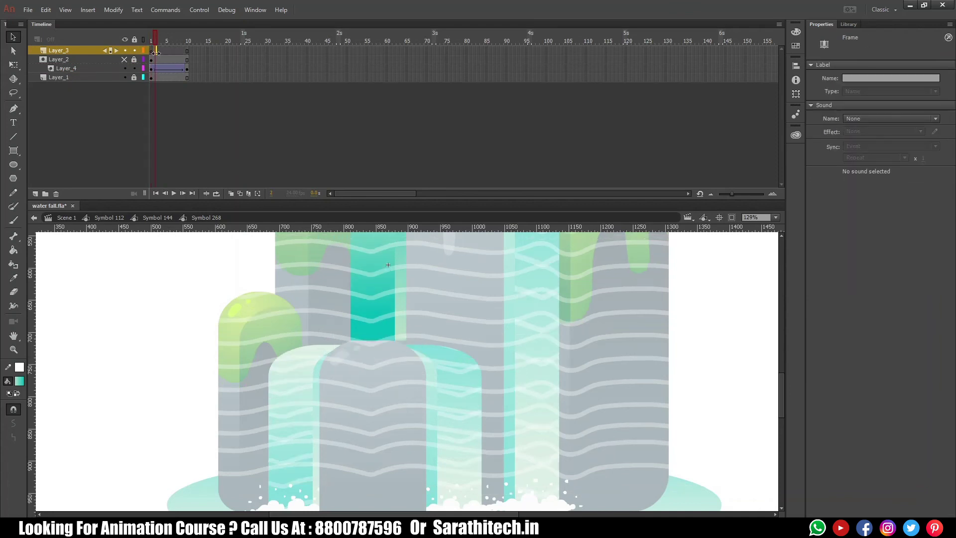
key("ctrl+v")
left_click_drag(397, 357, 387, 344)
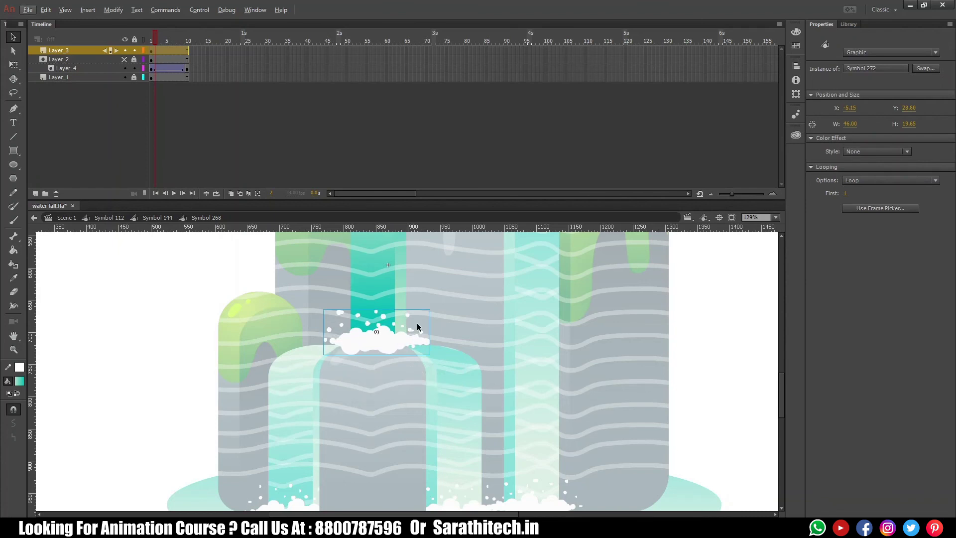
key("m")
left_click(157, 218)
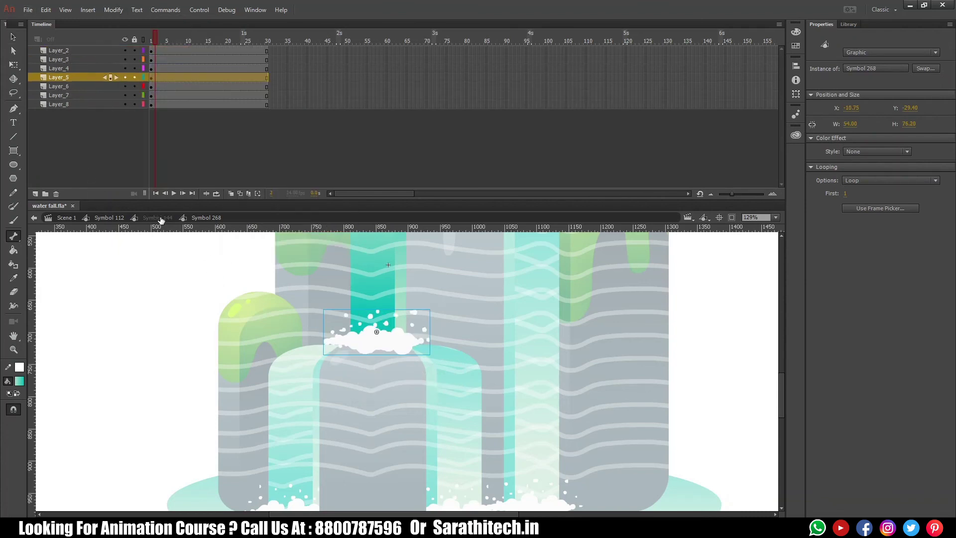
scroll(392, 407, "up", 5)
scroll(391, 408, "down", 3)
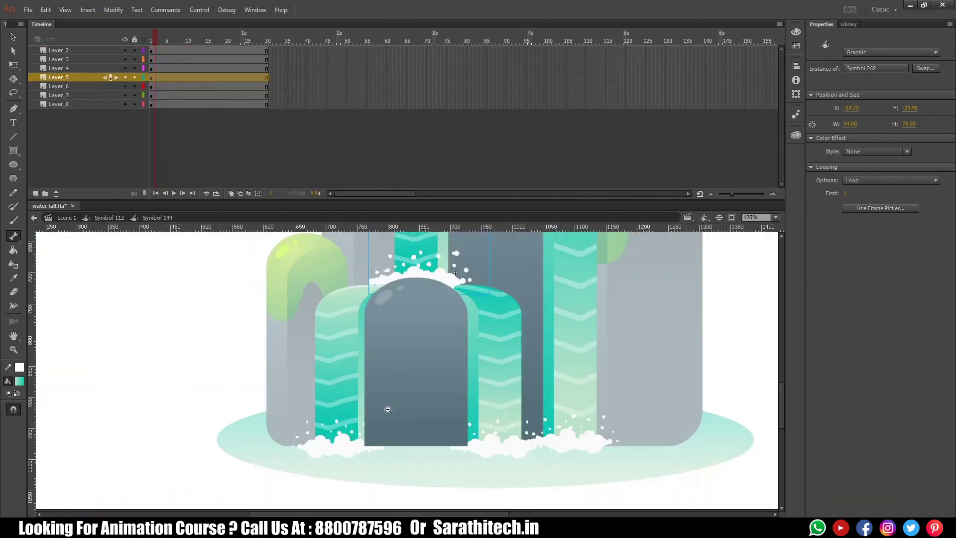
- In the first lower foam symbol, replace the static foam group with a Symbol 272 splash
scroll(398, 387, "down", 3)
scroll(382, 354, "up", 4)
left_click(403, 283)
double_click(402, 283)
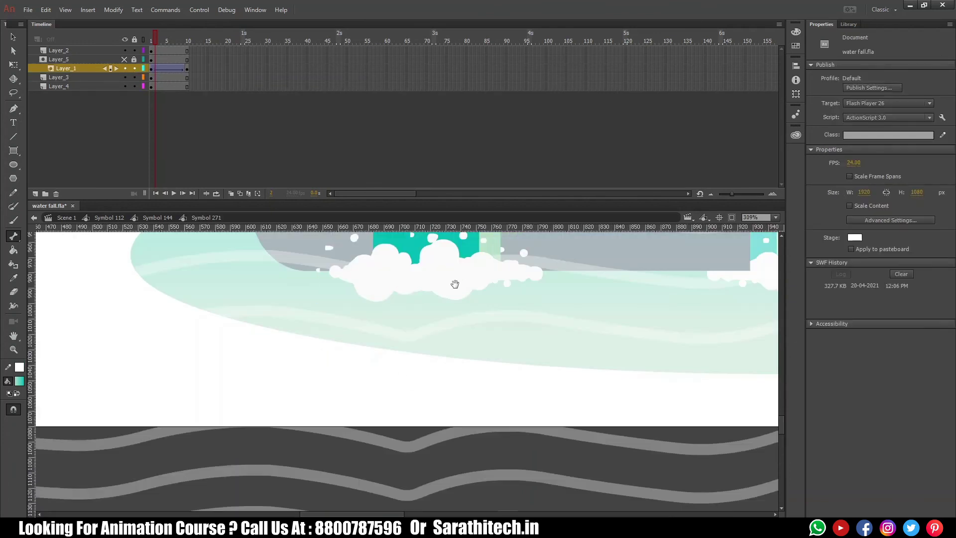
left_click(397, 336)
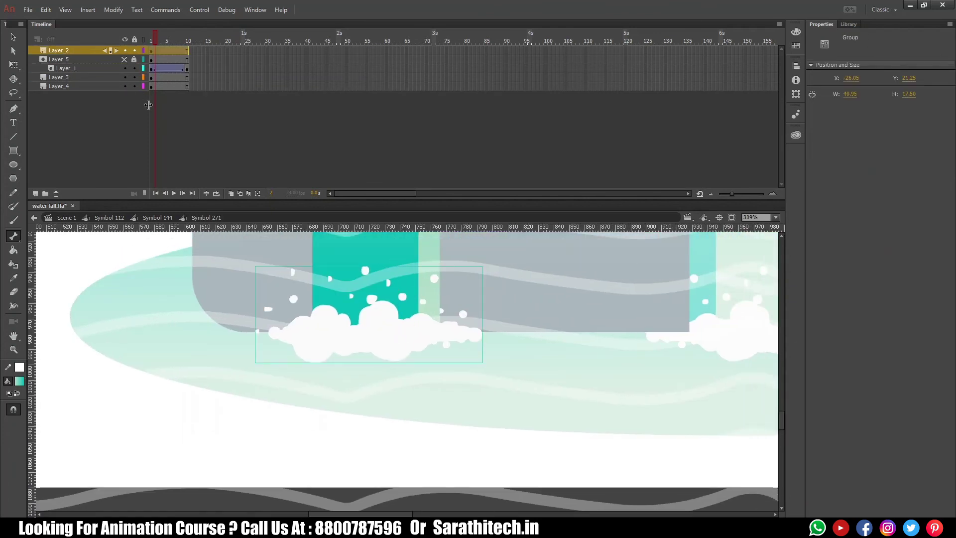
key("Delete")
key("ctrl+v")
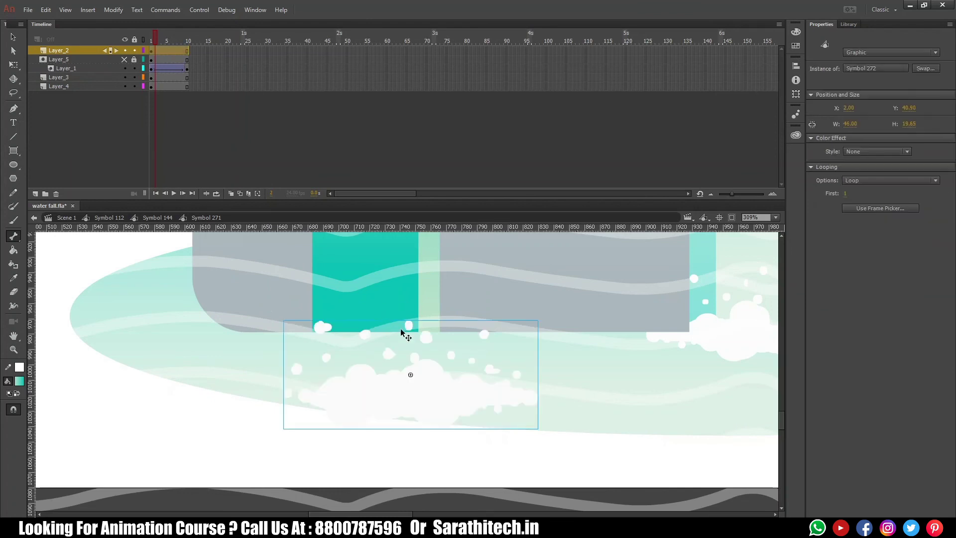
left_click_drag(418, 397, 389, 333)
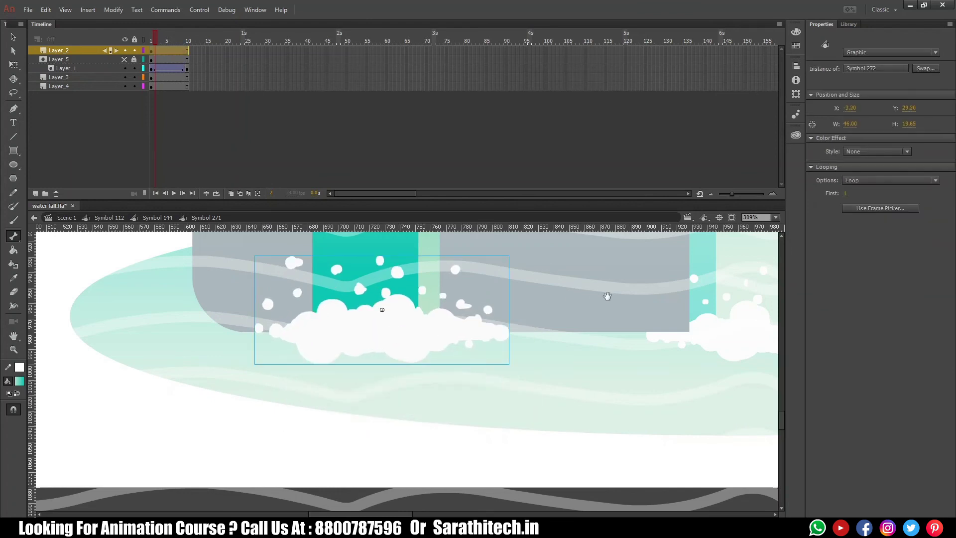
left_click_drag(551, 306, 422, 326)
left_click(519, 363)
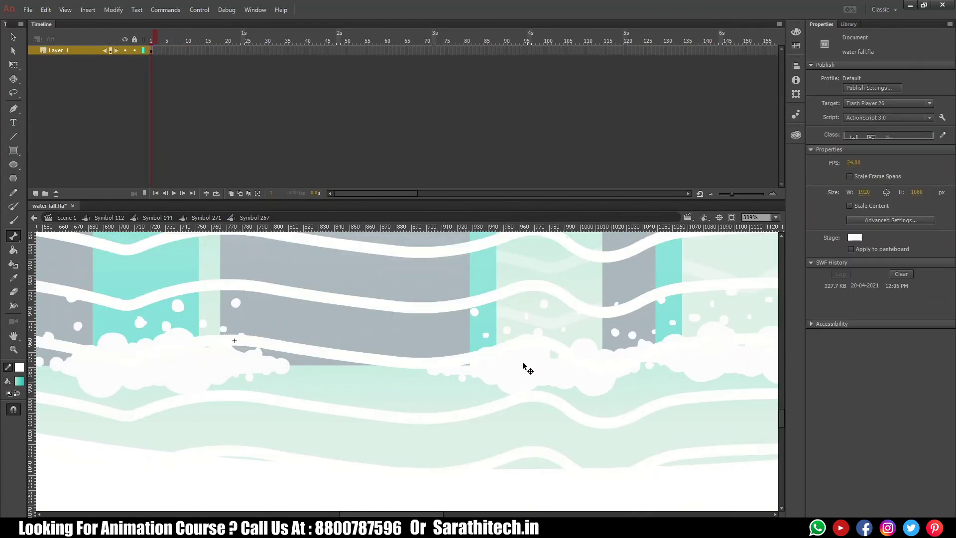
double_click(527, 368)
- Swap the next static foam patch for a Symbol 272 splash positioned under its stream
double_click(531, 360)
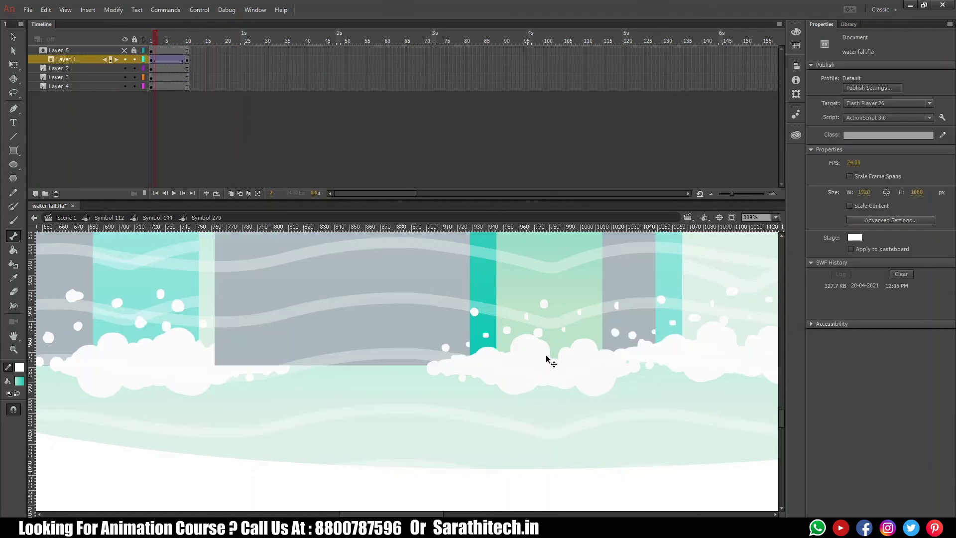
left_click_drag(486, 354, 384, 377)
left_click(384, 377)
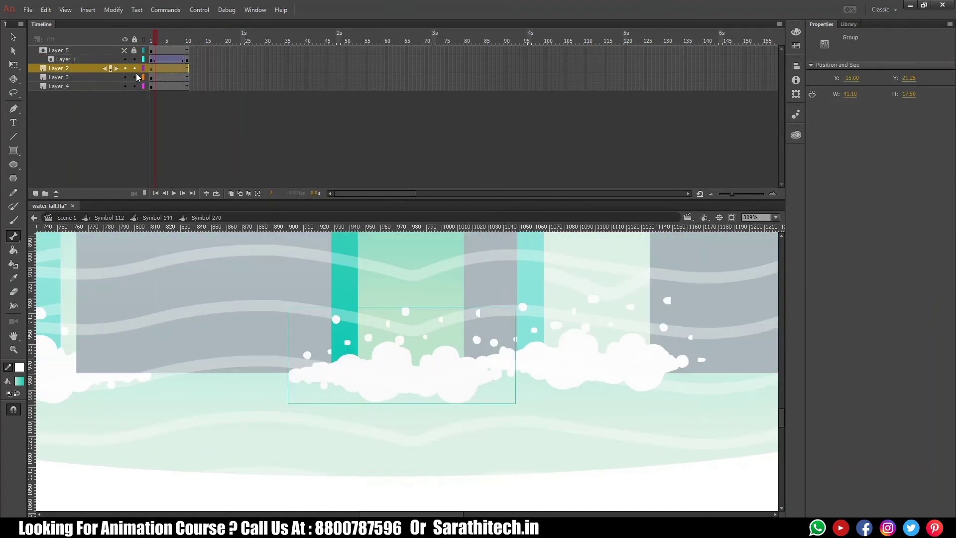
key("Delete")
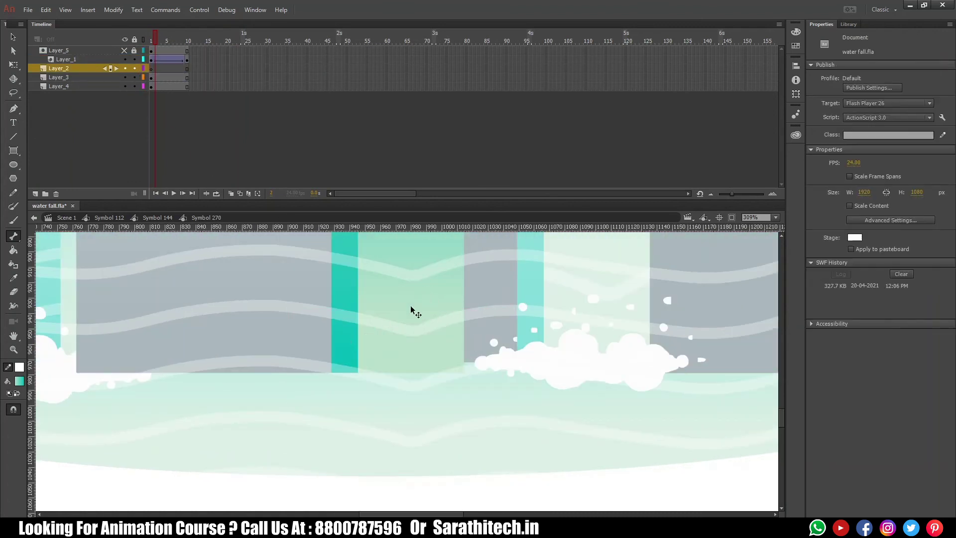
key("ctrl+v")
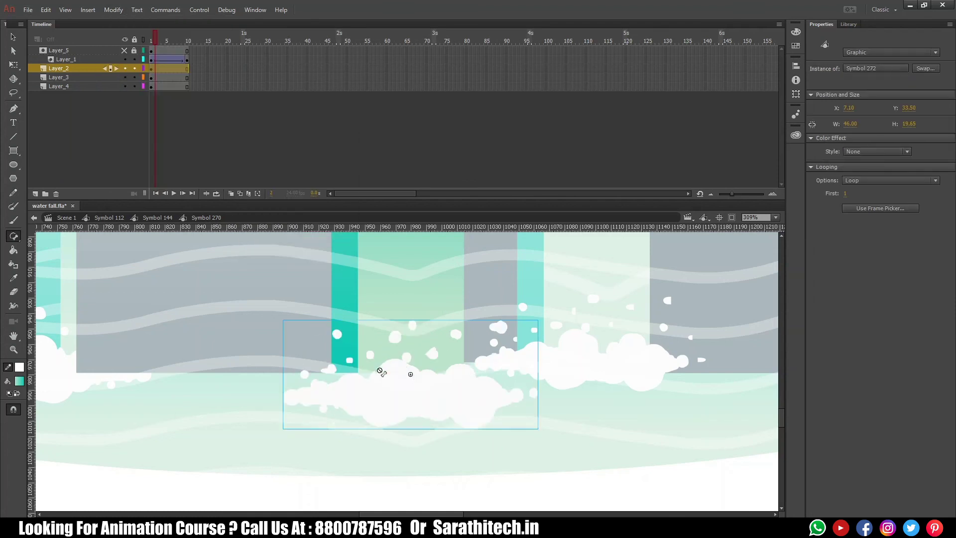
key("v")
left_click_drag(397, 398, 386, 376)
left_click(575, 362)
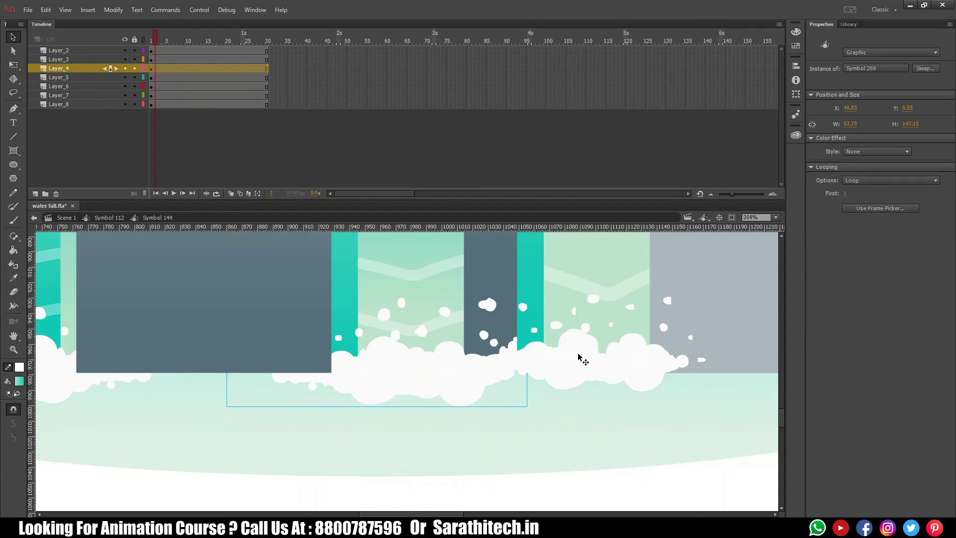
- Replace the remaining static foam group with a Symbol 272 splash over its stream base
left_click(589, 361)
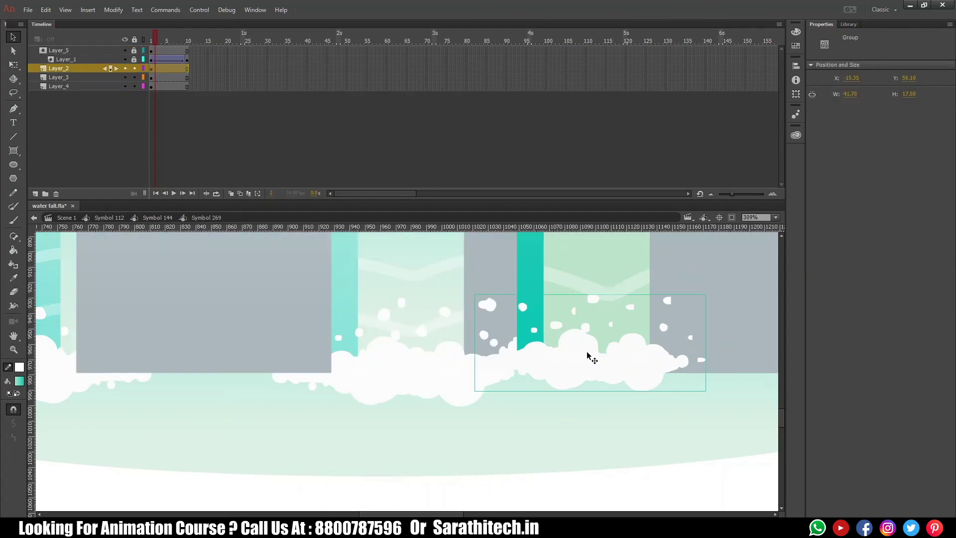
key("Delete")
key("ctrl+v")
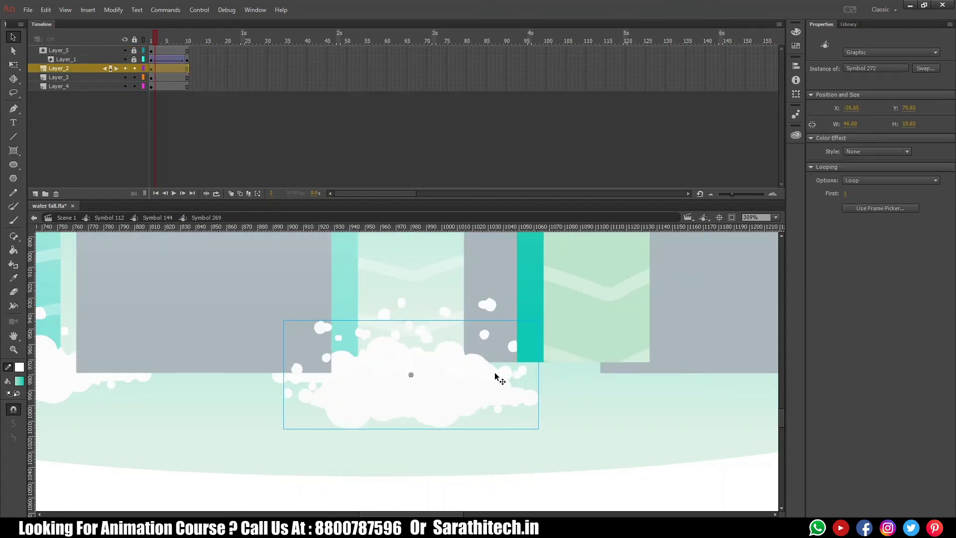
left_click_drag(427, 392, 596, 355)
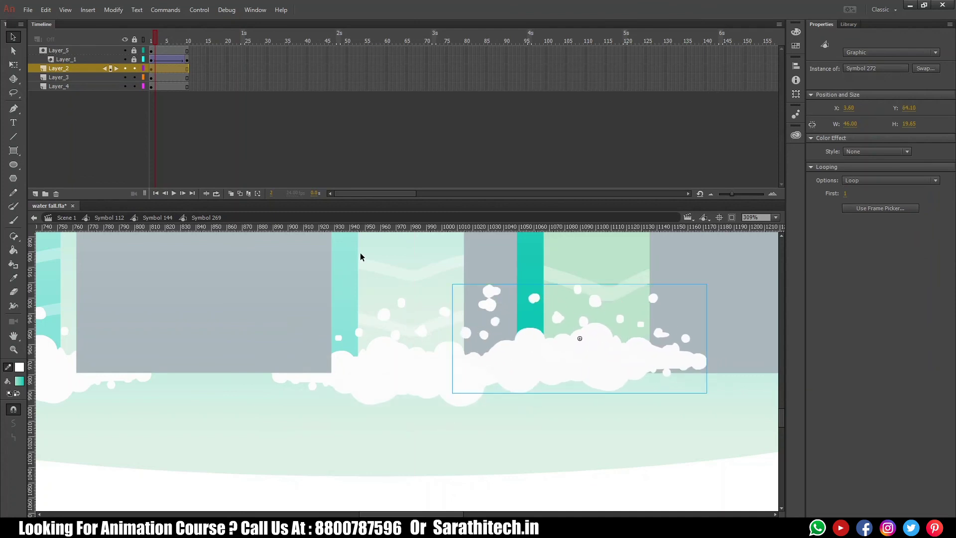
left_click(153, 219)
key("ctrl+2")
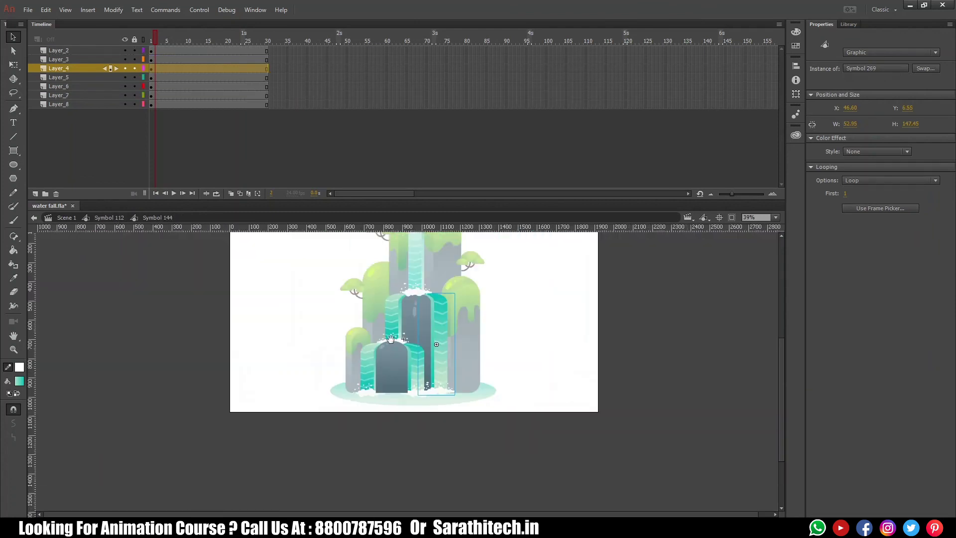
- In Symbol 112, fit the waterfall to the window, loop frames 1–30, and hide all panels
left_click(118, 218)
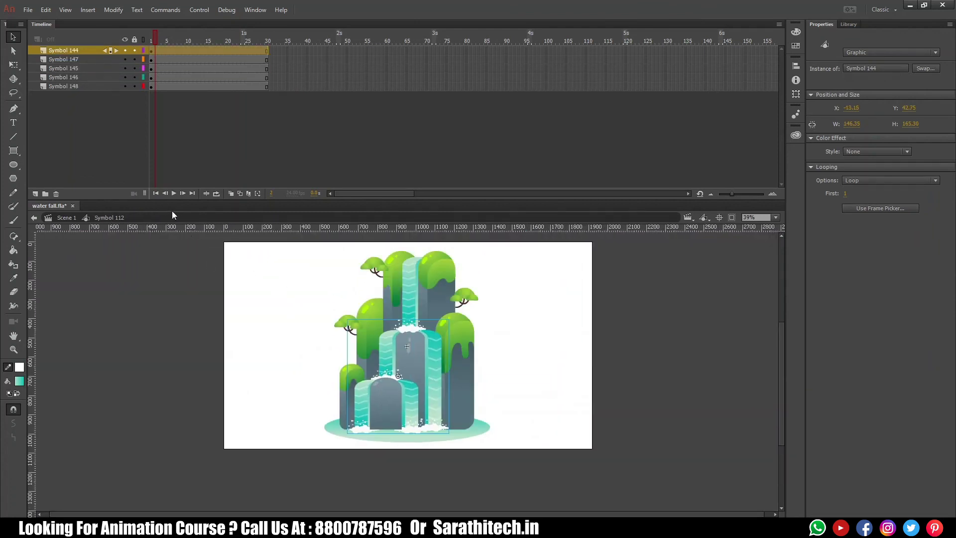
left_click(776, 217)
left_click(757, 234)
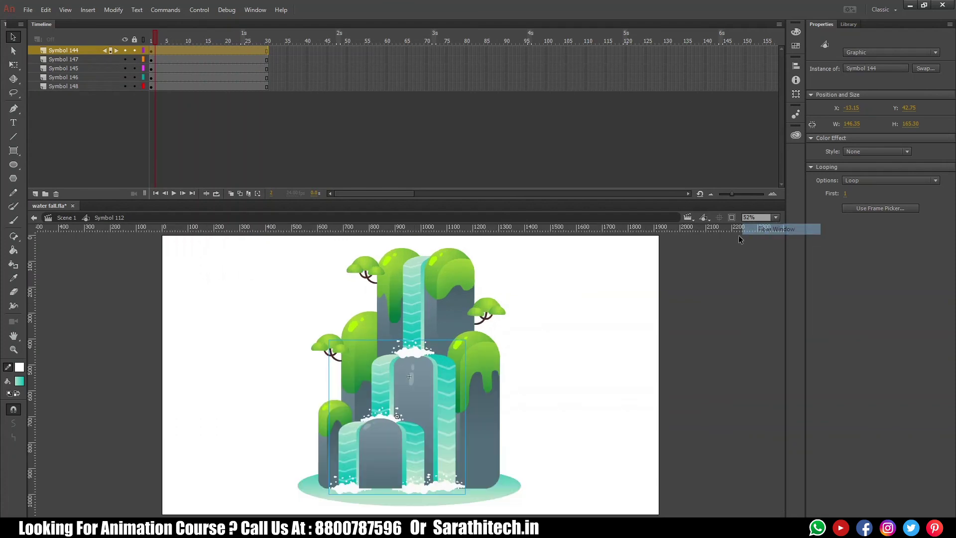
left_click_drag(192, 43, 317, 36)
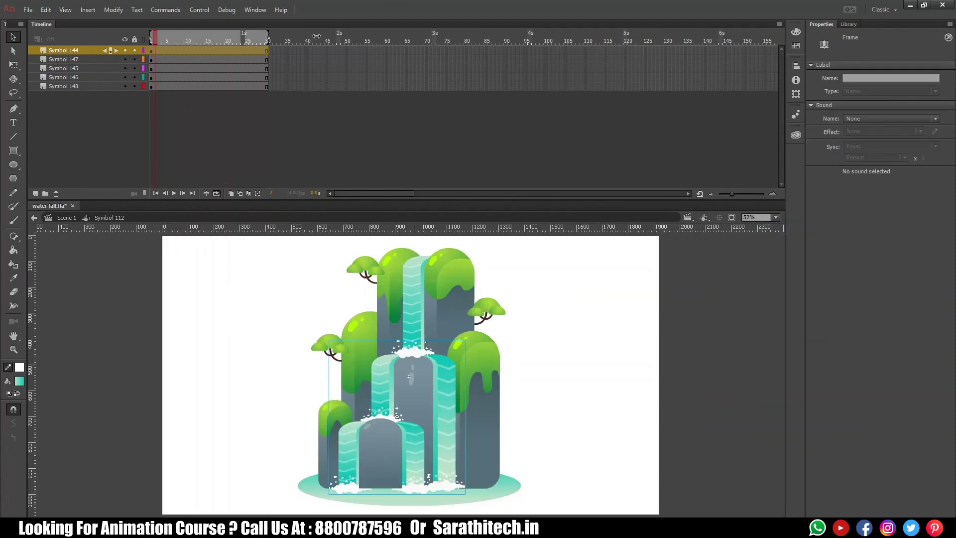
key("F4")
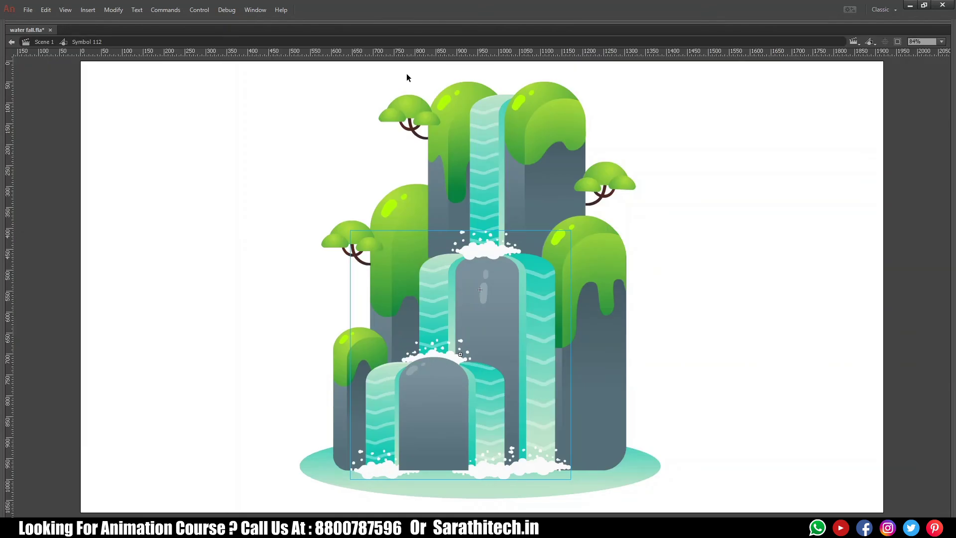
left_click(407, 74)
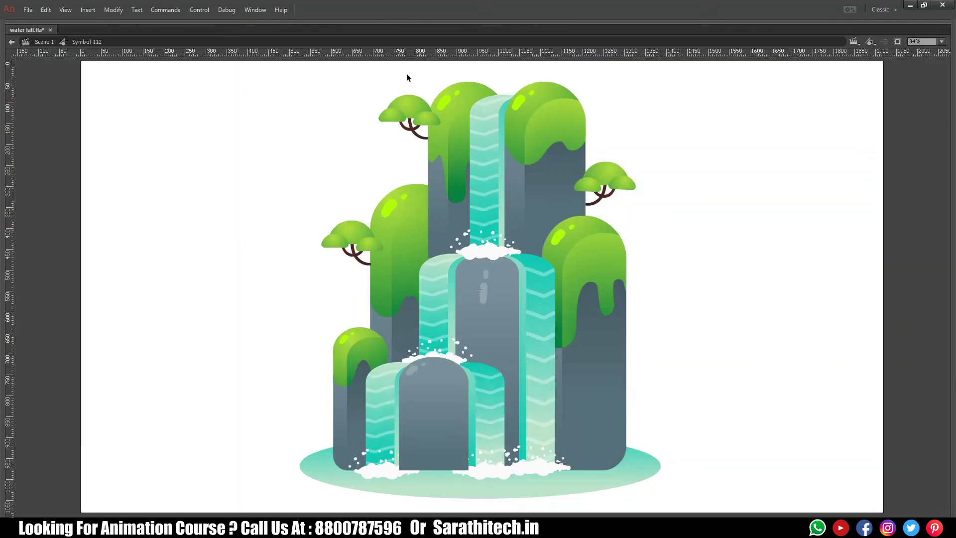